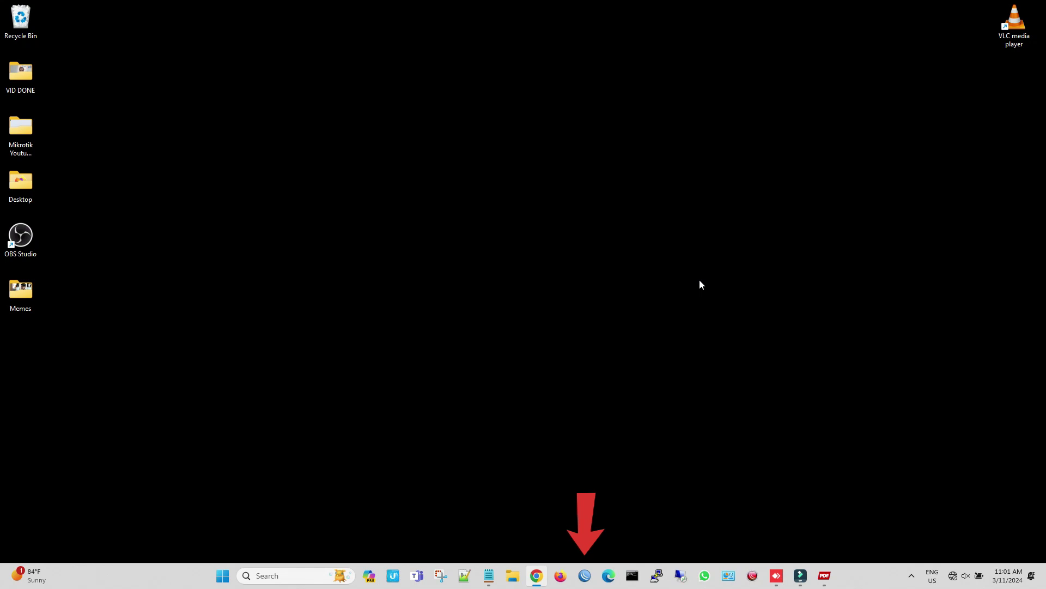
# Connect to the discovered router by its MAC address and remove its default configuration
pyautogui.click(585, 575)
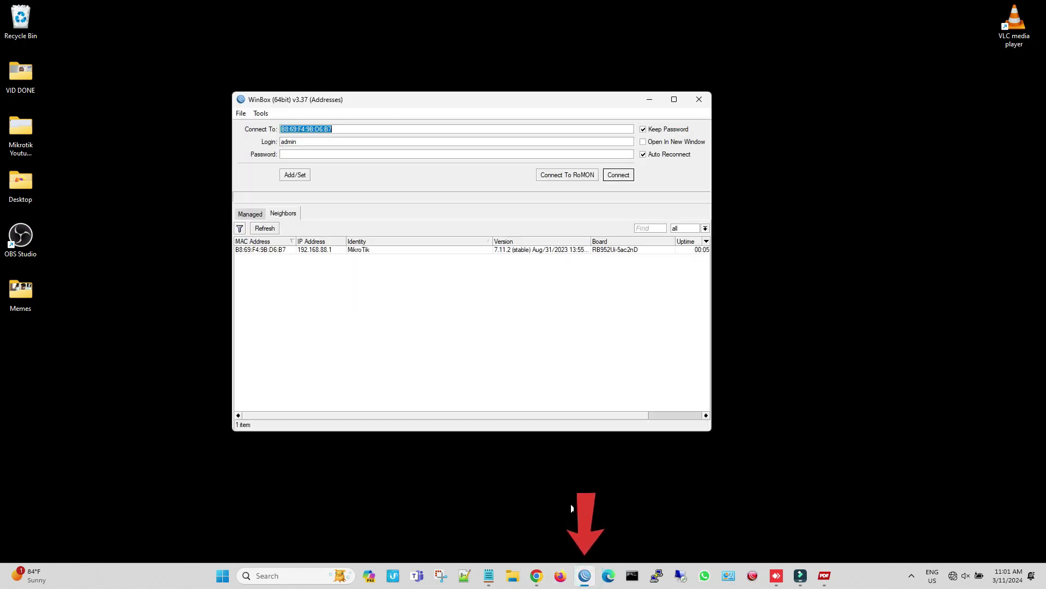
pyautogui.moveTo(471, 104); pyautogui.dragTo(496, 107)
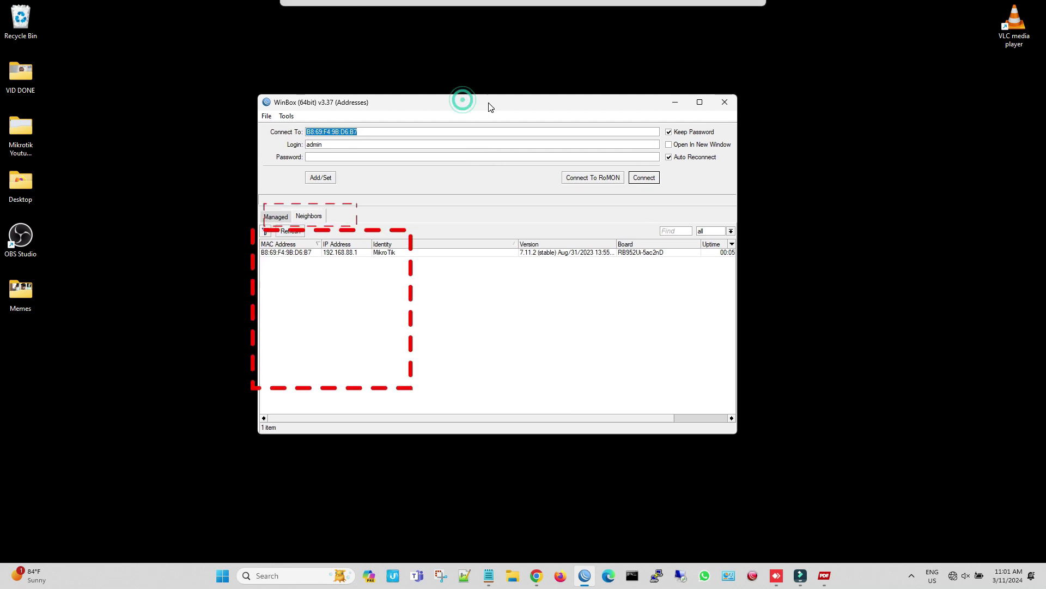
pyautogui.click(335, 254)
pyautogui.click(298, 253)
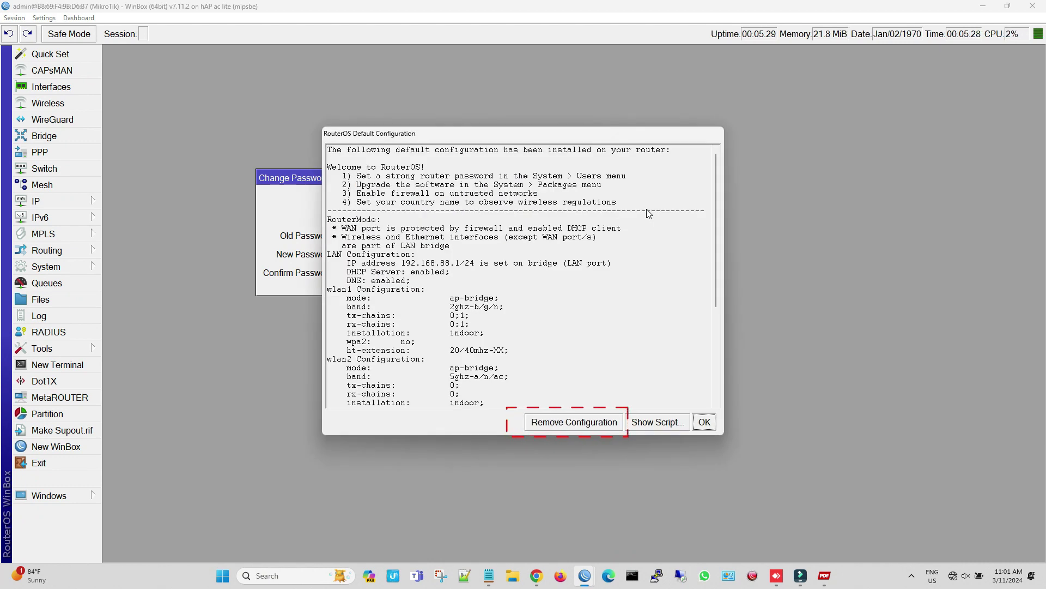
pyautogui.click(604, 426)
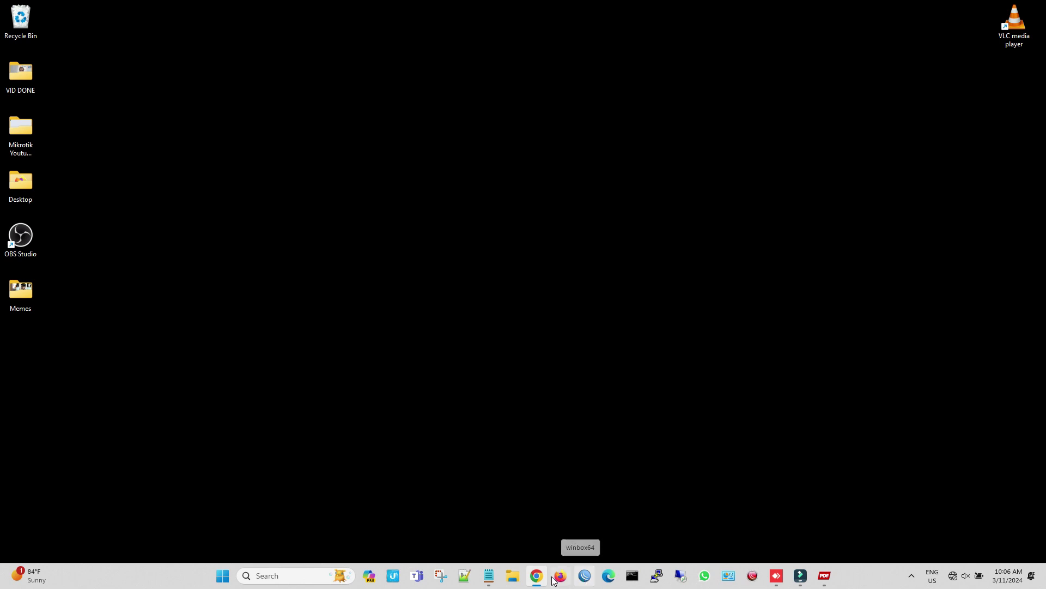
# Log back into the reset router from the Neighbors list and dismiss the Change Password prompt
pyautogui.click(582, 581)
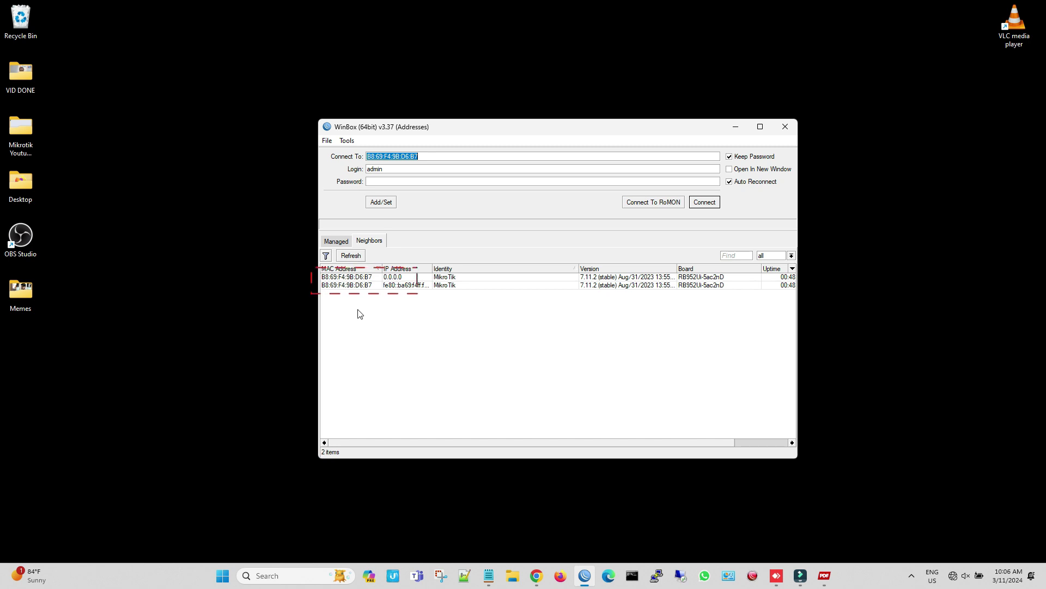
pyautogui.click(357, 278)
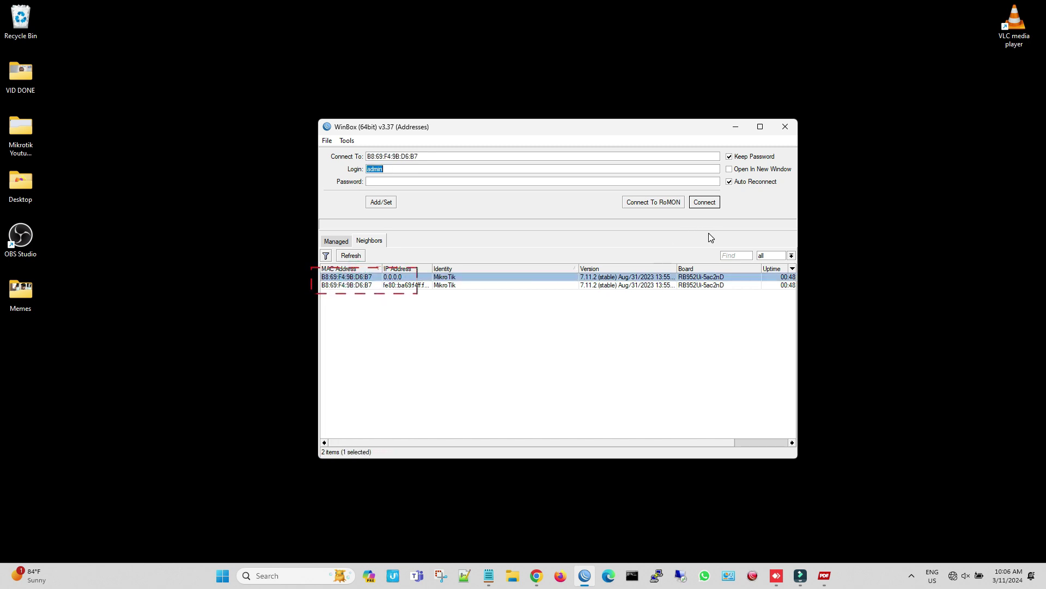
pyautogui.click(707, 203)
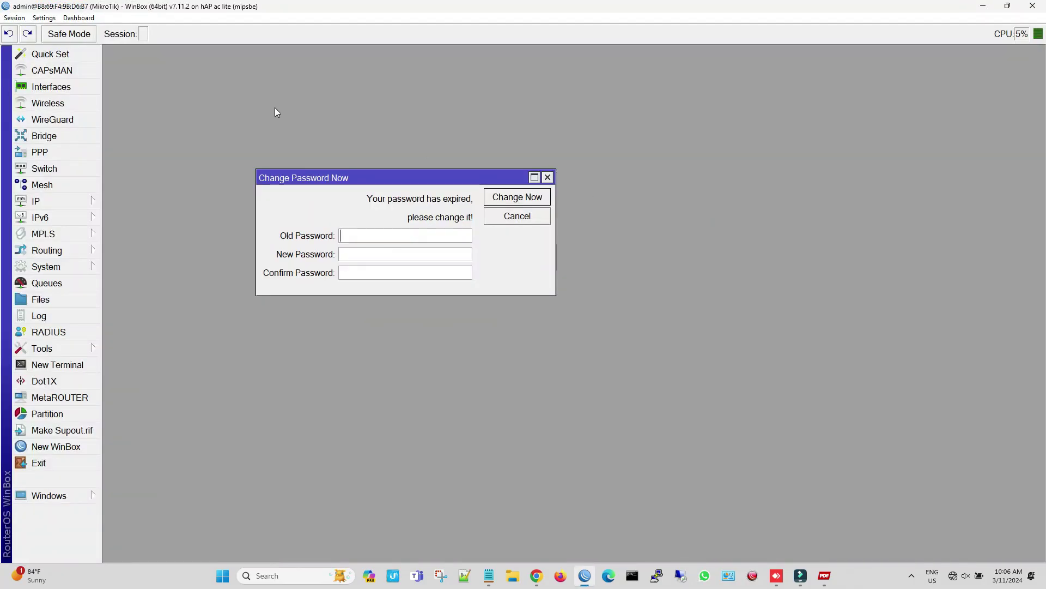
pyautogui.press('Escape')
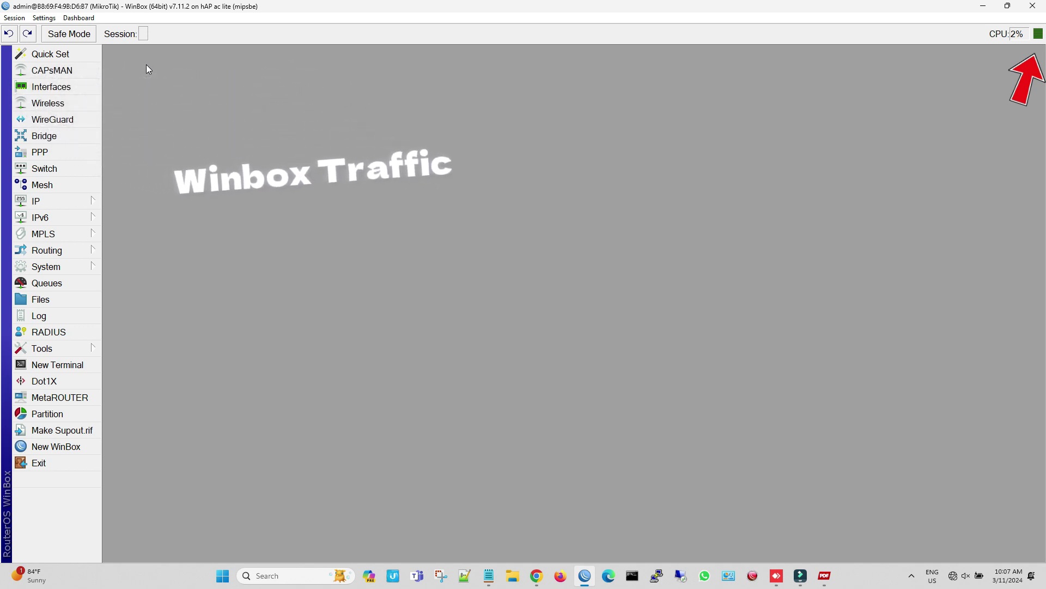
# Add the Time, Date, Memory and Uptime readouts to the top toolbar
pyautogui.rightClick(959, 37)
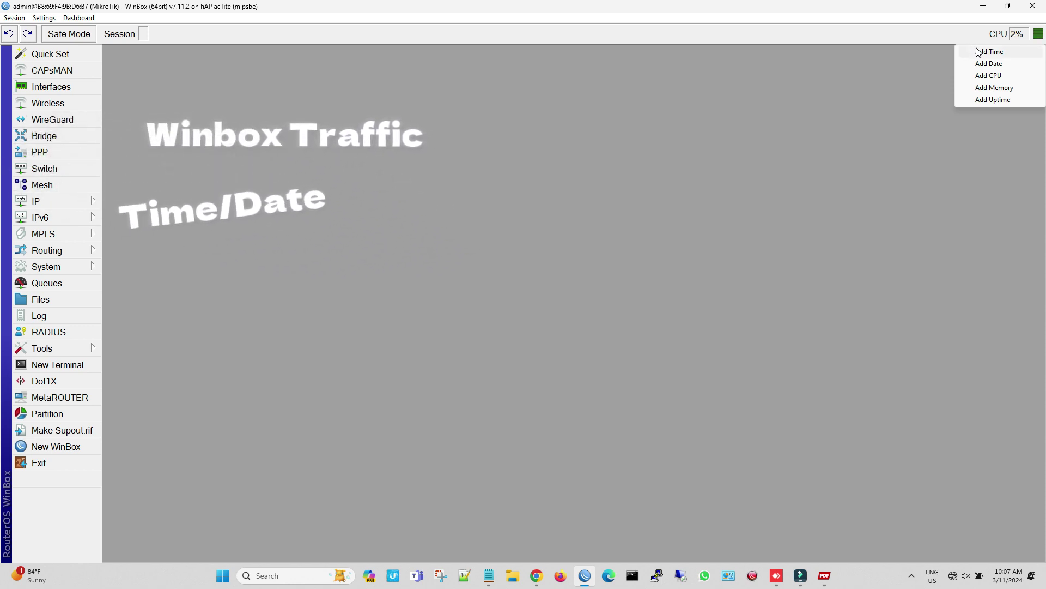
pyautogui.click(977, 50)
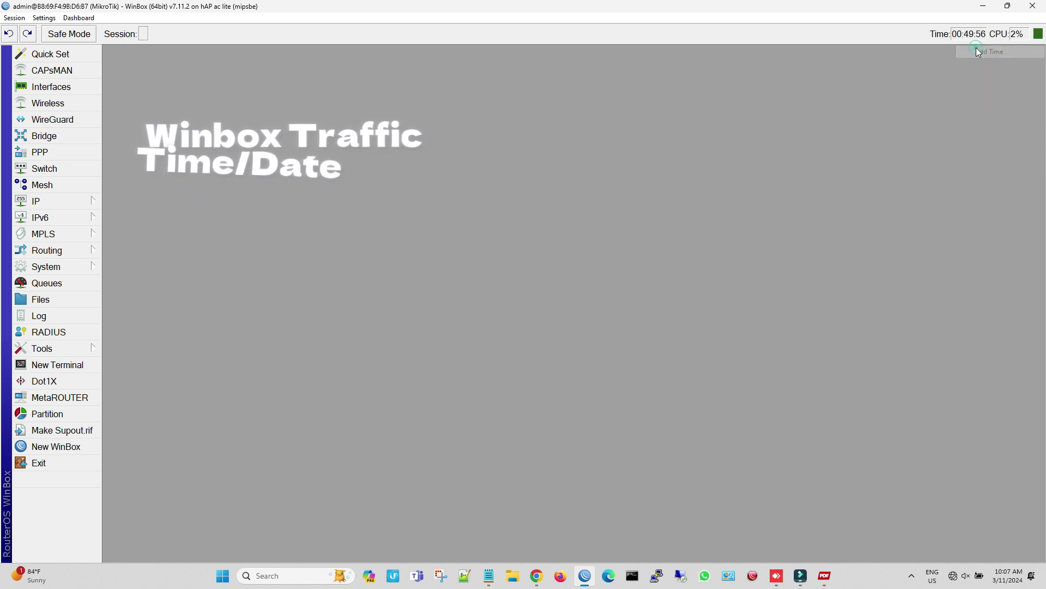
pyautogui.rightClick(893, 38)
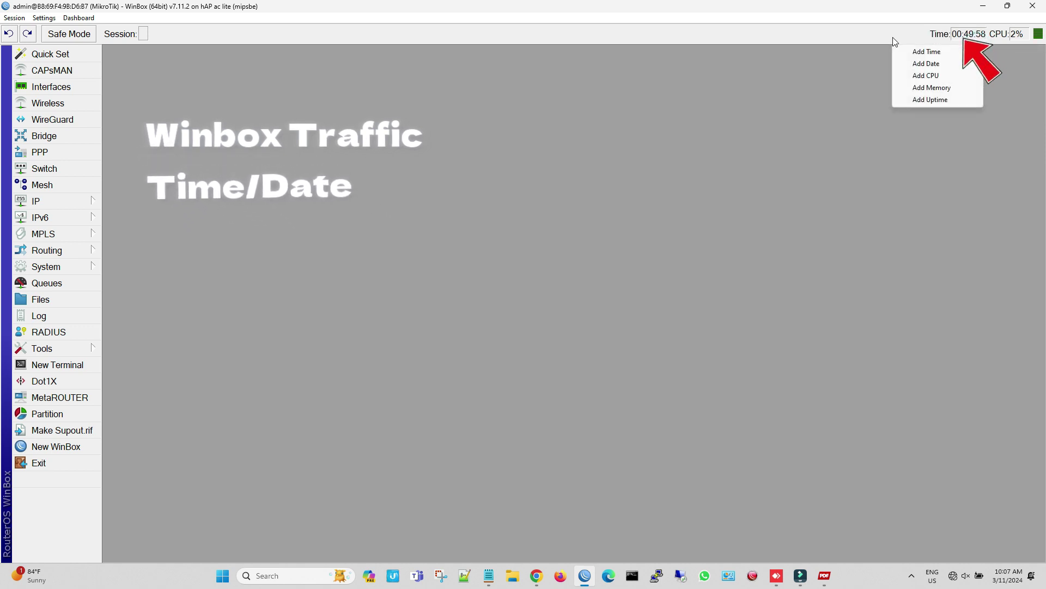
pyautogui.click(907, 63)
pyautogui.rightClick(831, 40)
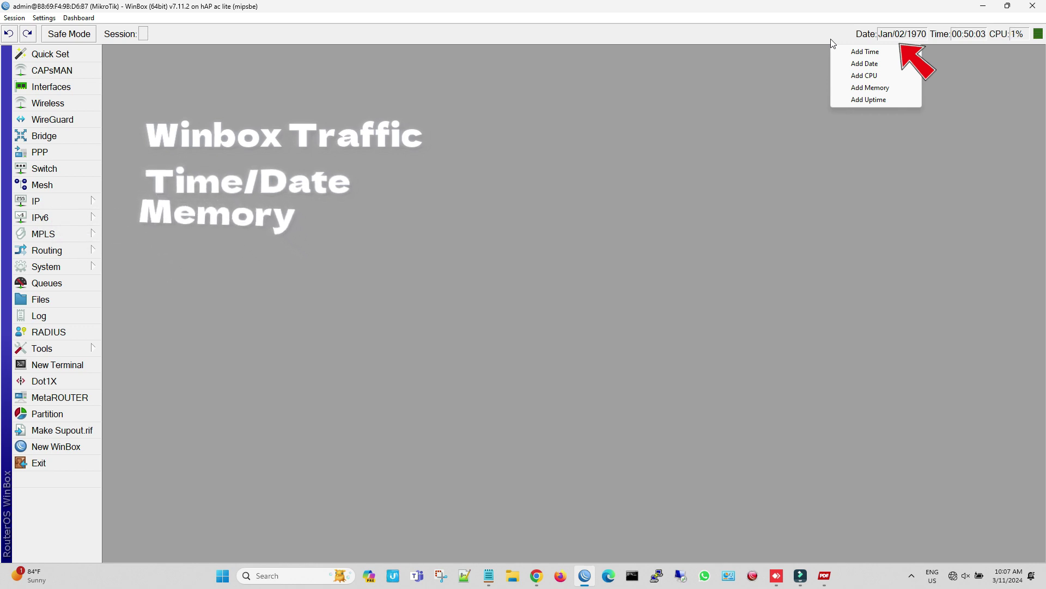
pyautogui.click(848, 88)
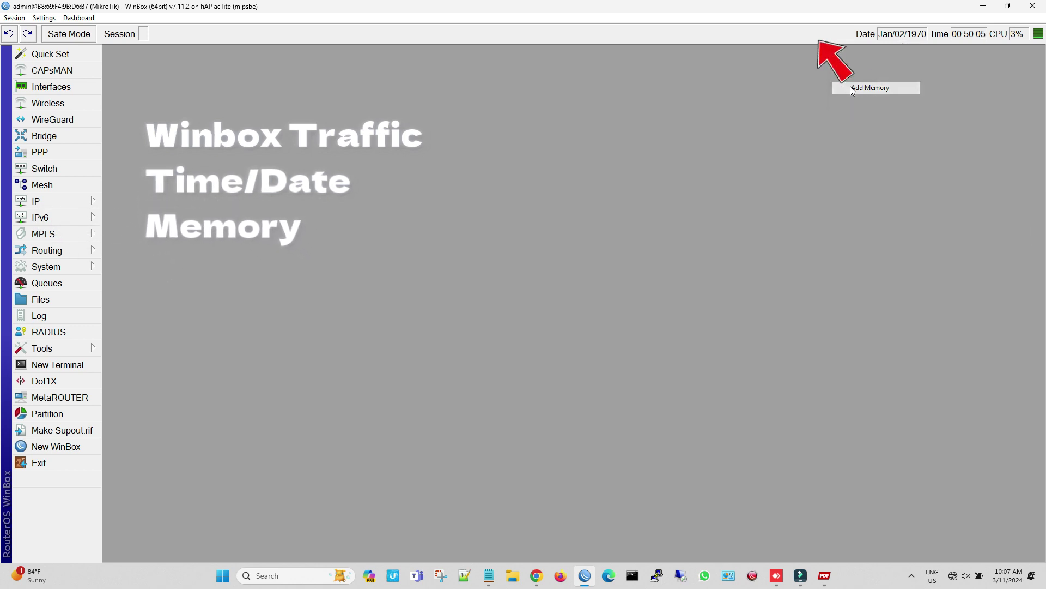
pyautogui.rightClick(757, 37)
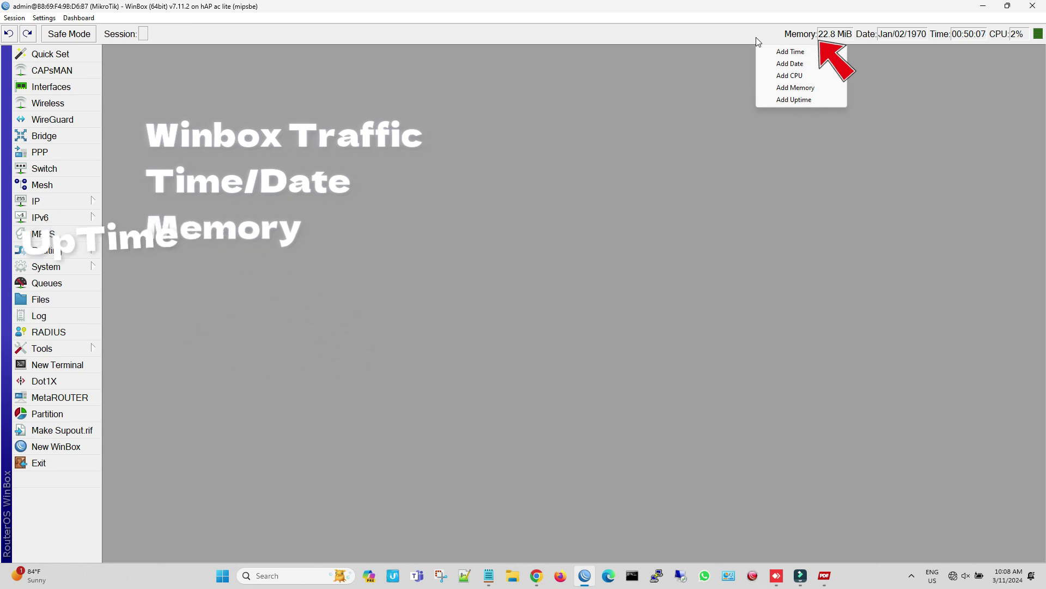
pyautogui.click(782, 98)
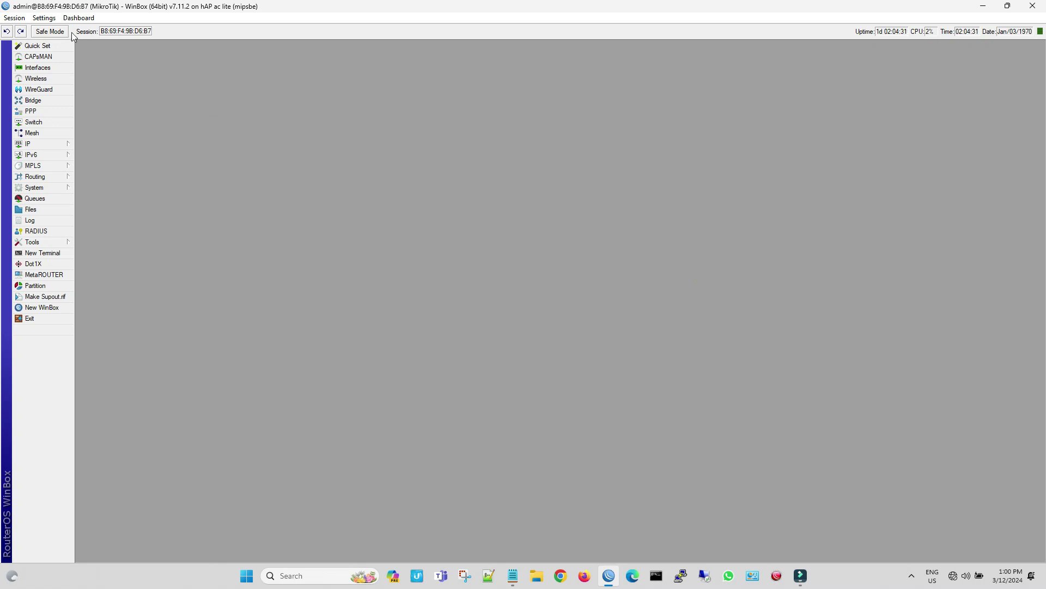
# Zoom the WinBox interface in three times from the Settings menu
pyautogui.click(56, 21)
pyautogui.click(66, 60)
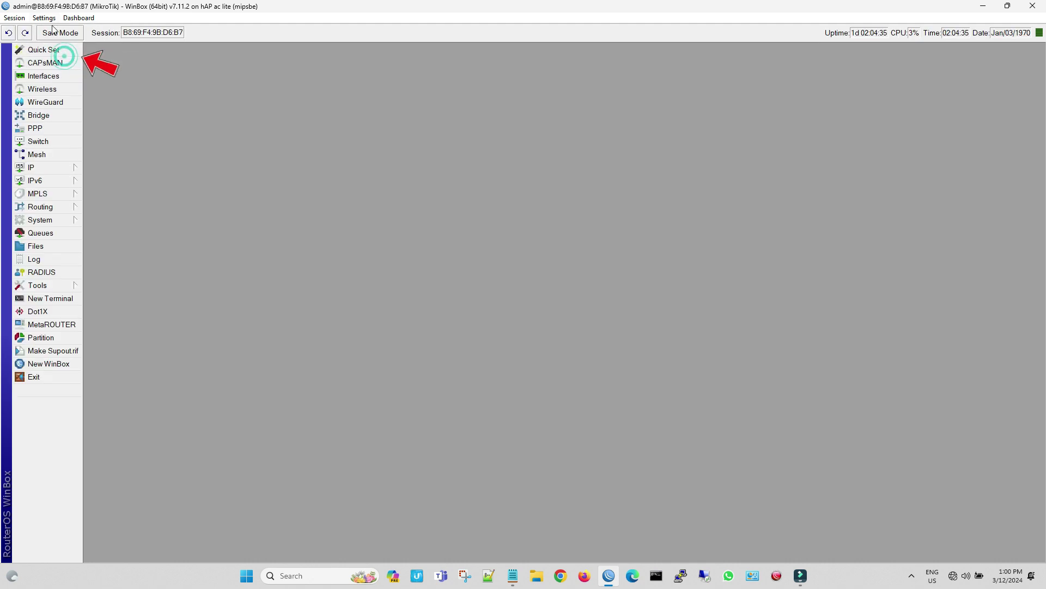
pyautogui.click(44, 18)
pyautogui.click(68, 59)
pyautogui.click(44, 18)
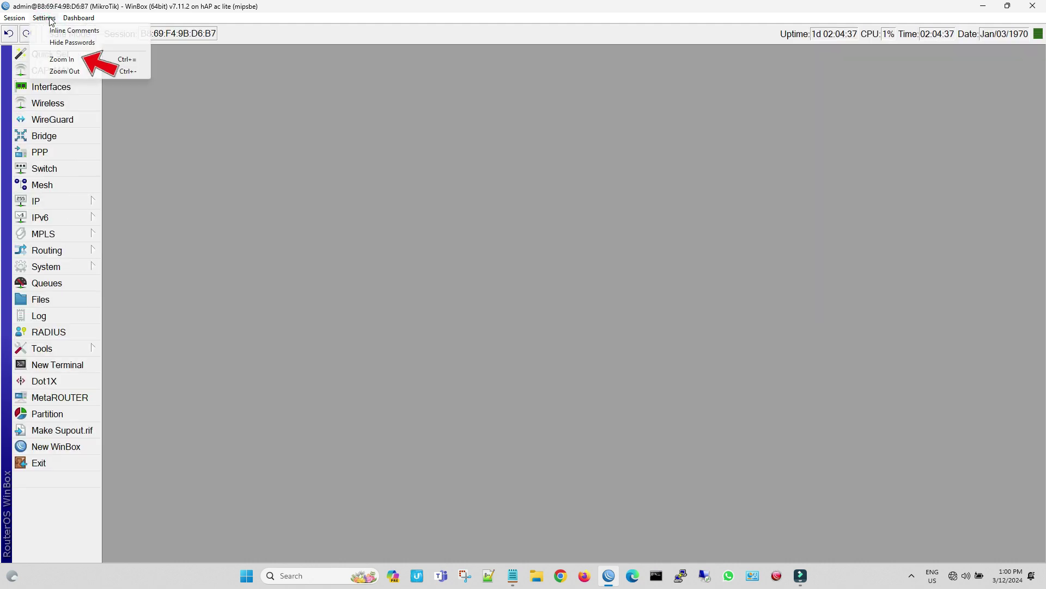
pyautogui.click(70, 59)
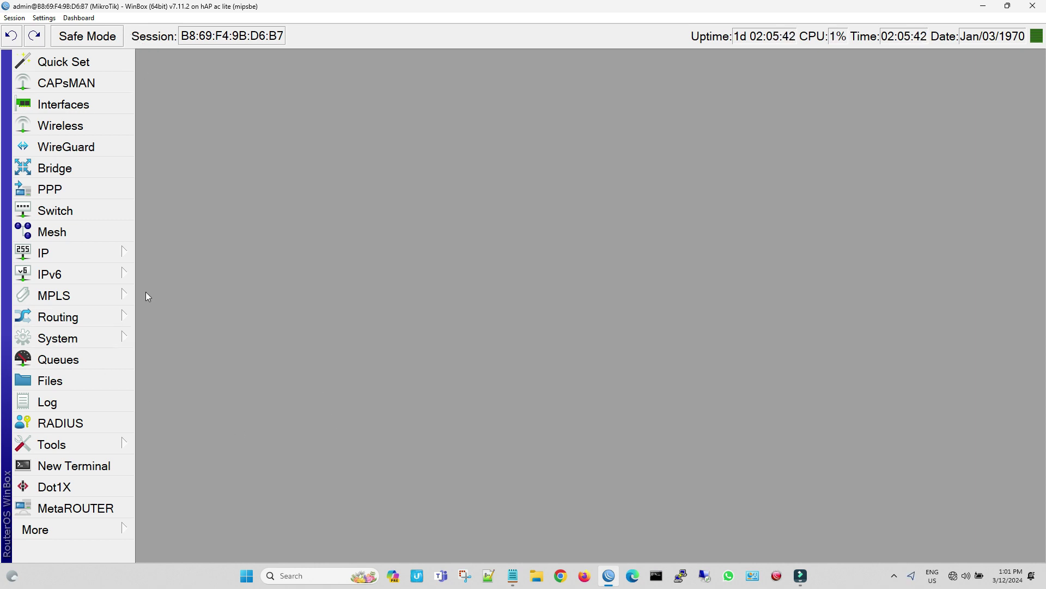
# Create a new PPPoE client interface in PPP running over ether1
pyautogui.click(91, 192)
pyautogui.click(166, 86)
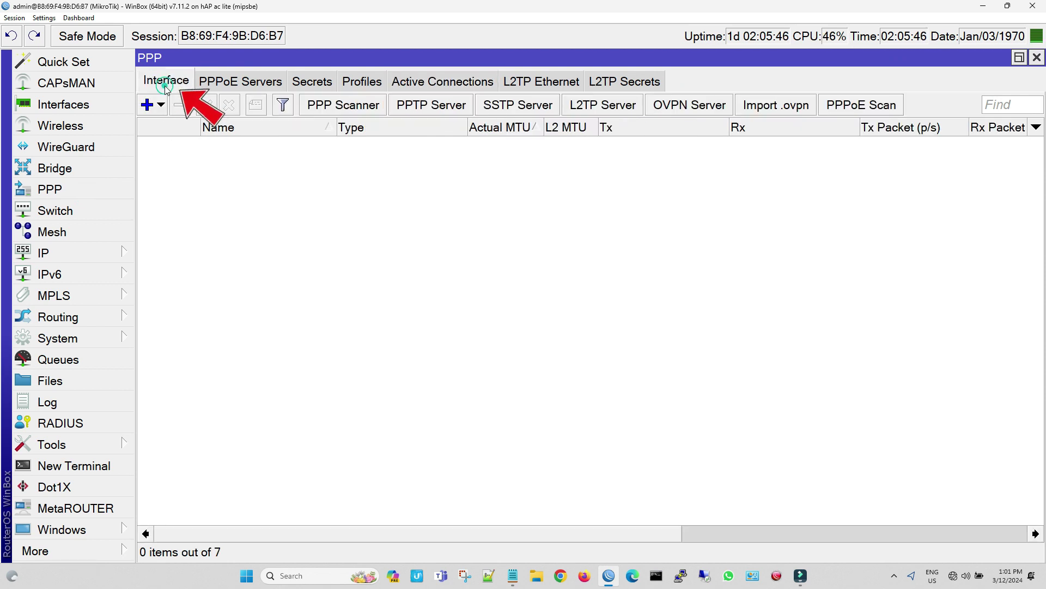
pyautogui.click(161, 105)
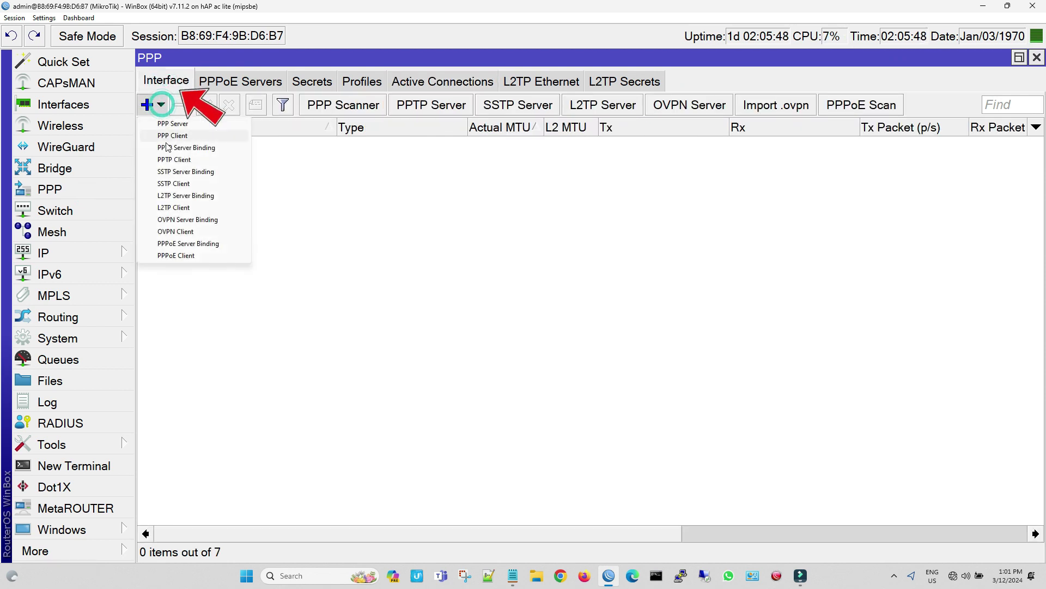
pyautogui.click(183, 261)
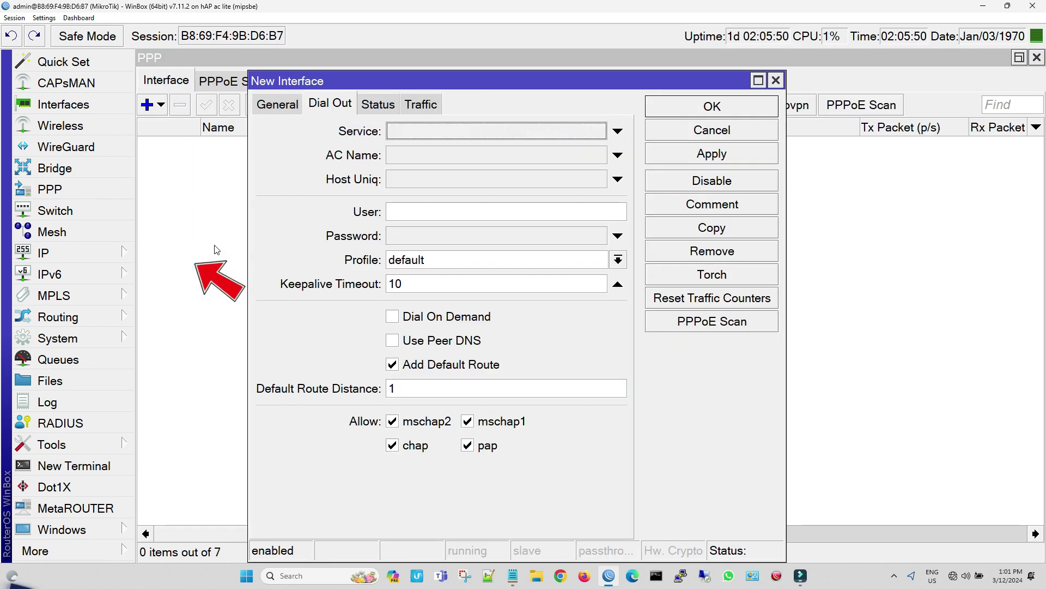
pyautogui.click(269, 109)
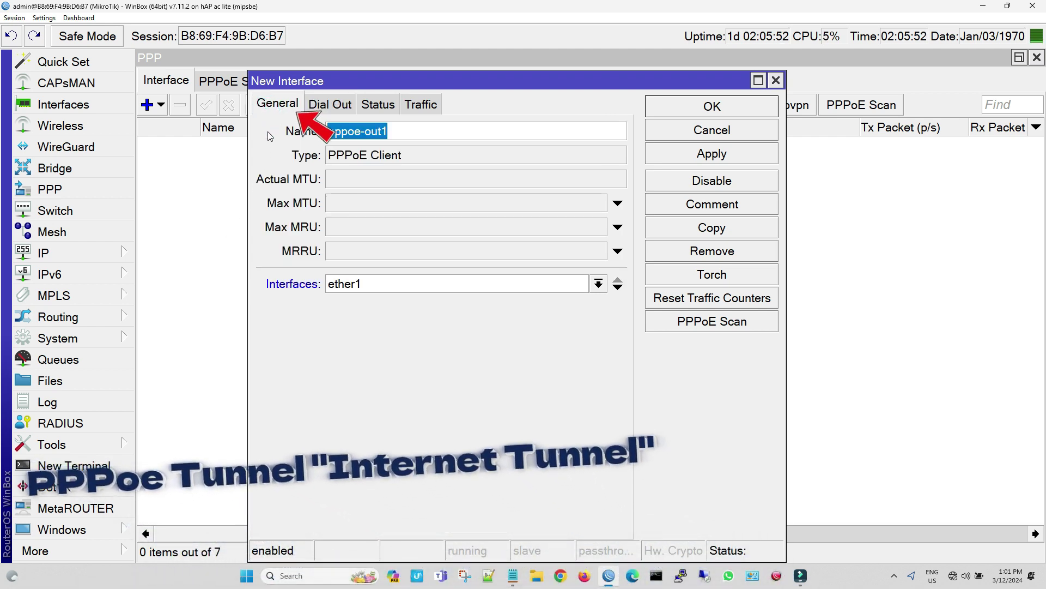
pyautogui.click(597, 284)
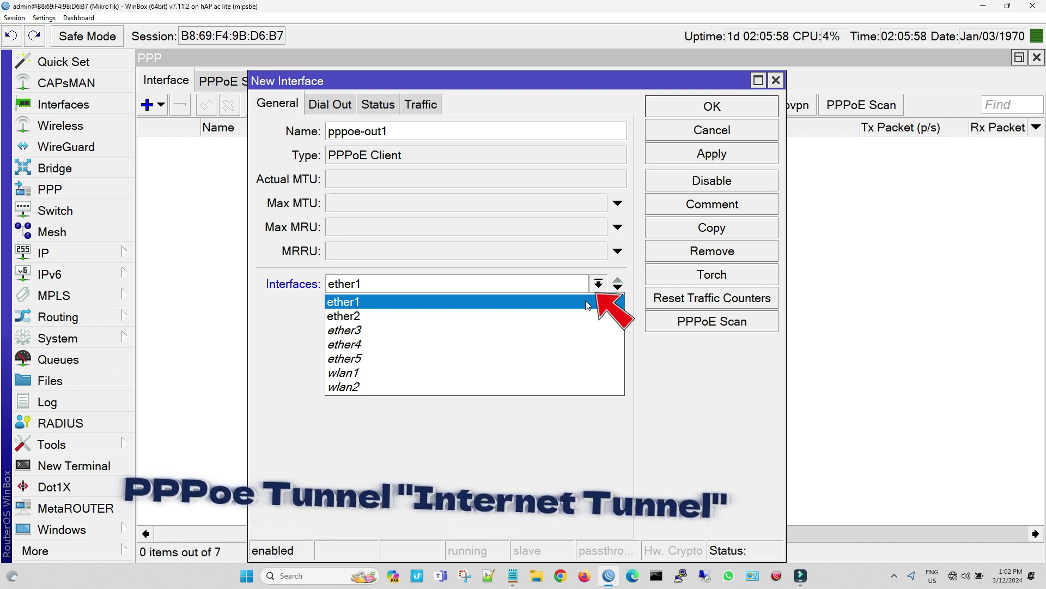
pyautogui.click(586, 302)
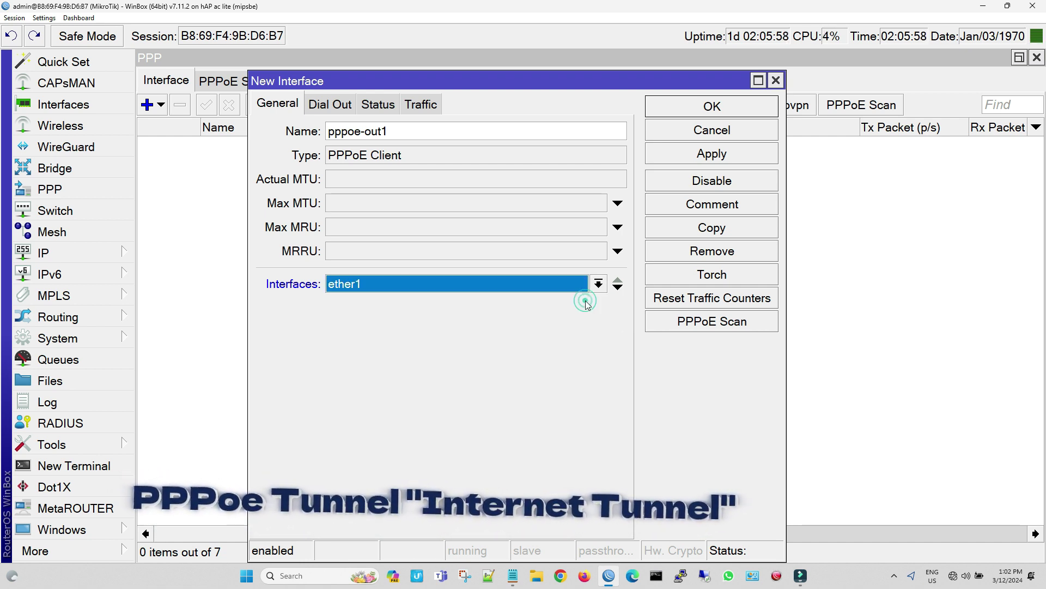
# On Dial Out, enter the ISP user name and password and apply the PPPoE client
pyautogui.click(341, 108)
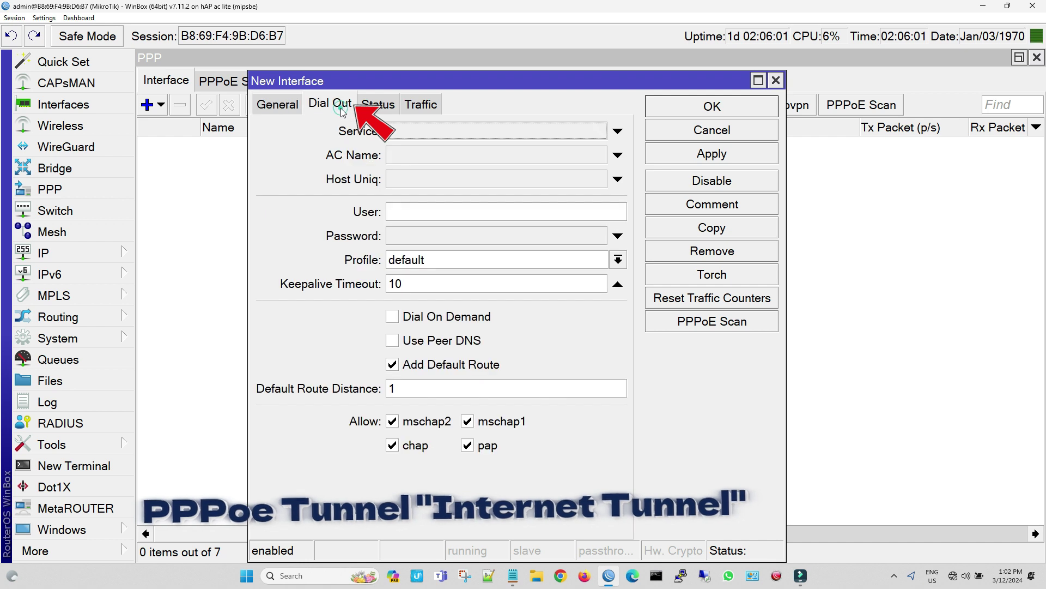
pyautogui.click(402, 208)
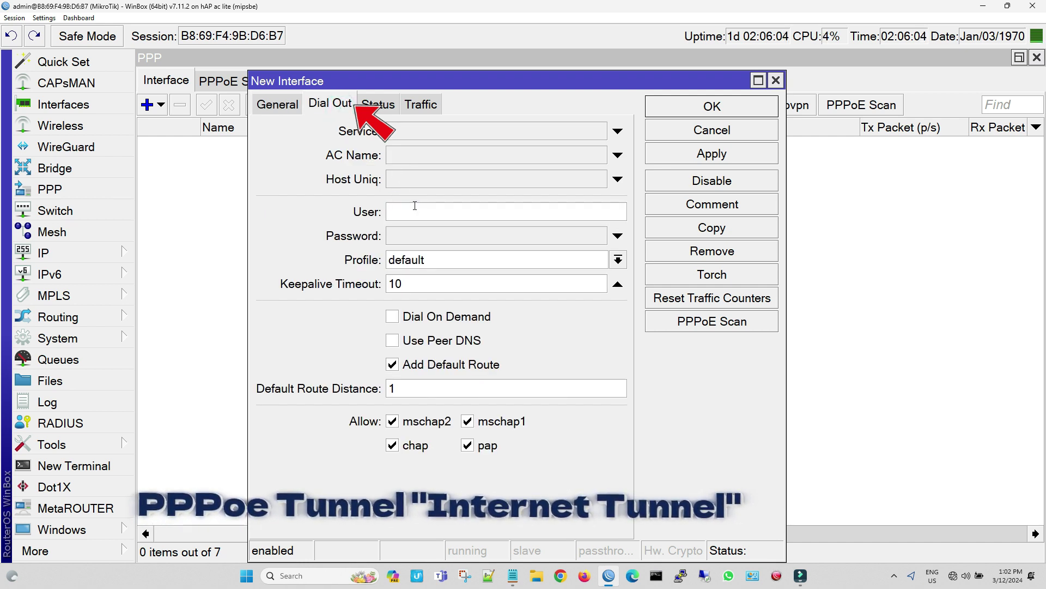
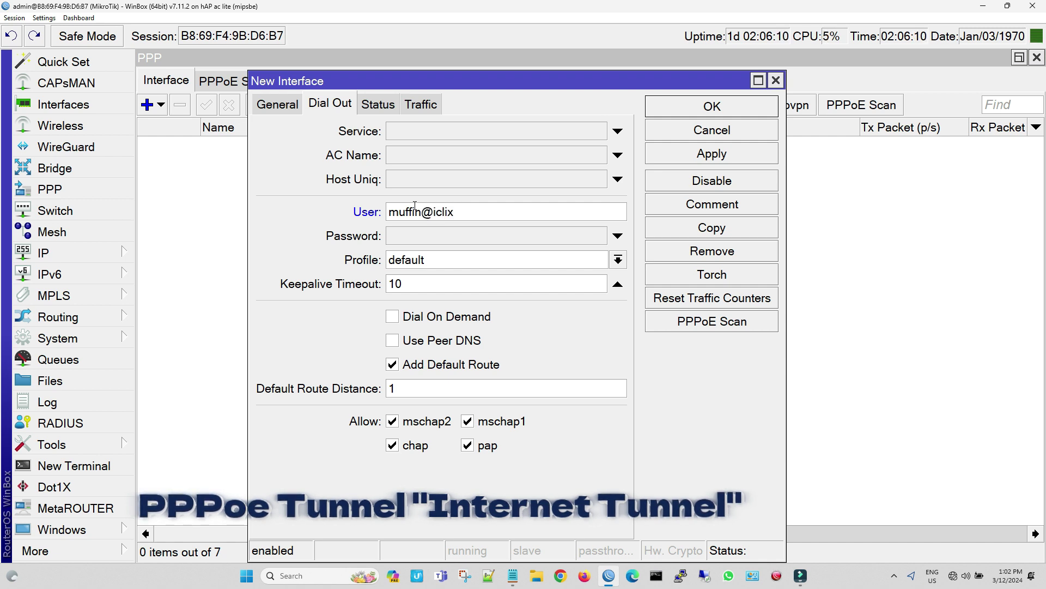
pyautogui.press('Tab')
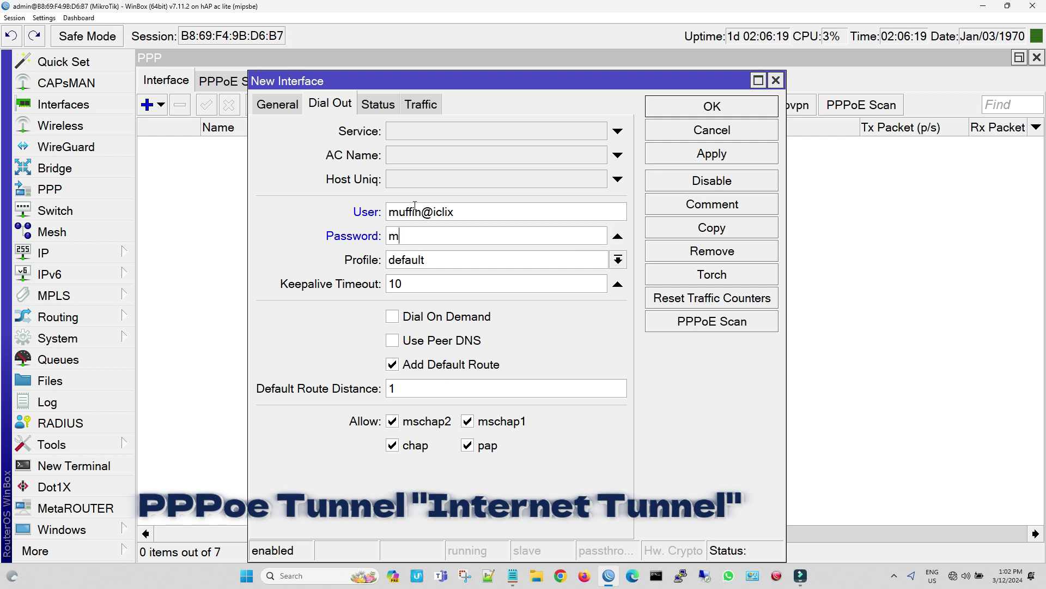
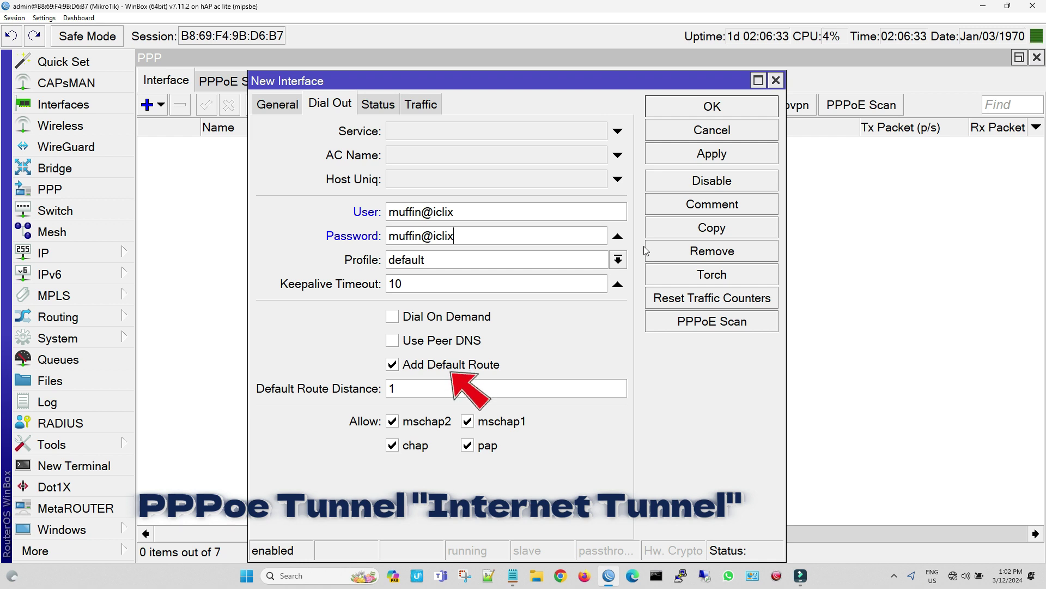
pyautogui.click(724, 159)
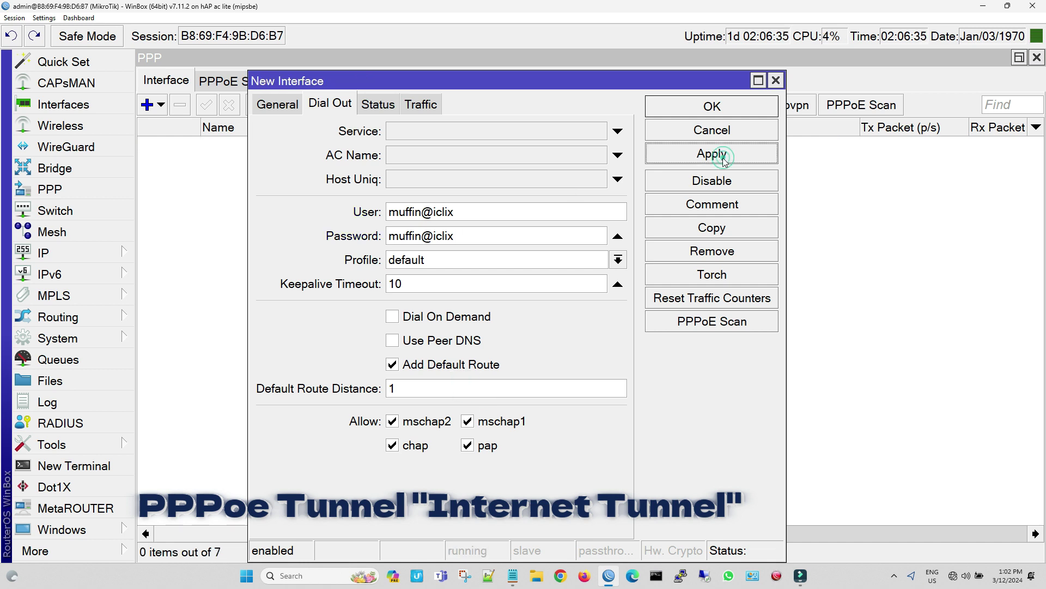
# Apply pppoe-out1, confirm Status shows local address 10.10.10.5 from 10.10.10.1, and close it
pyautogui.click(724, 159)
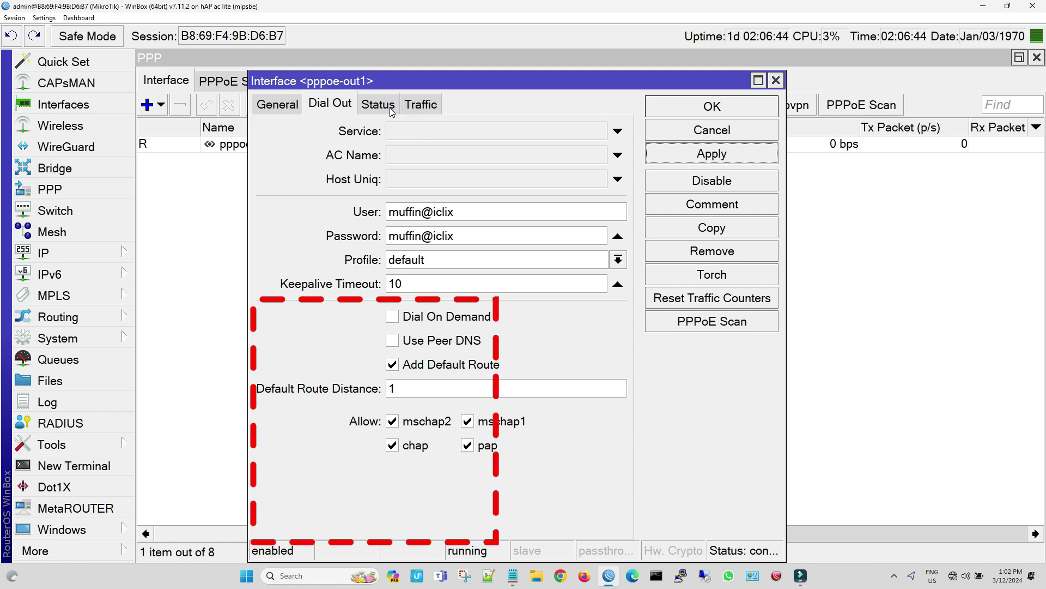
pyautogui.click(392, 107)
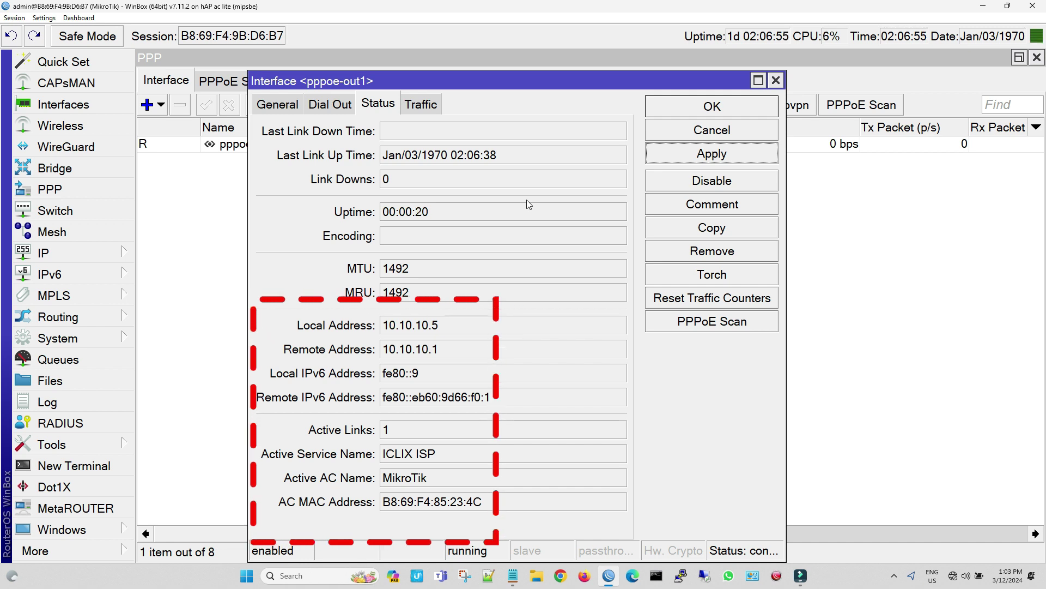
pyautogui.click(717, 159)
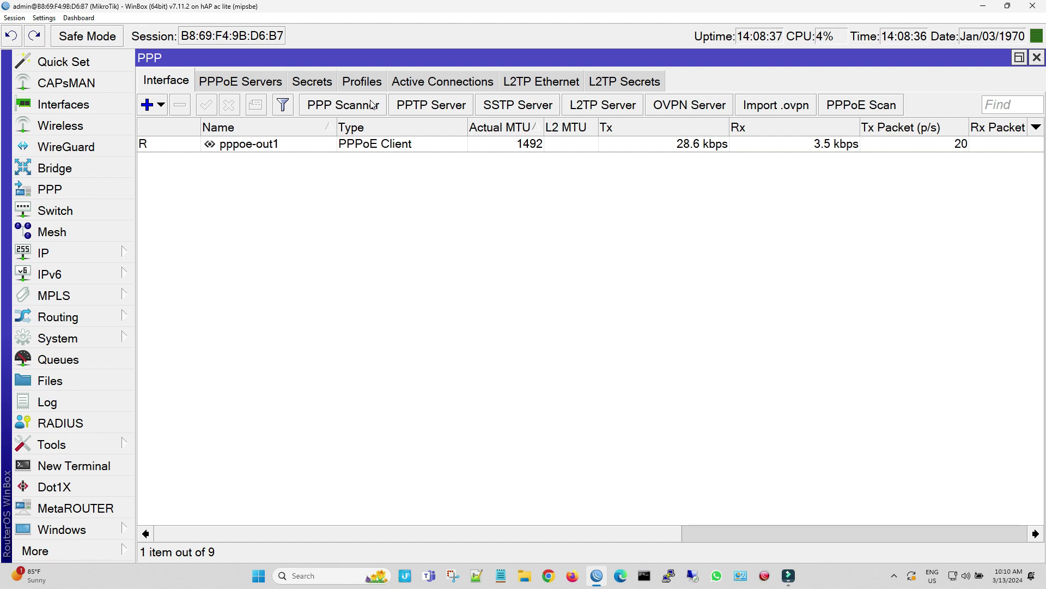
pyautogui.click(858, 106)
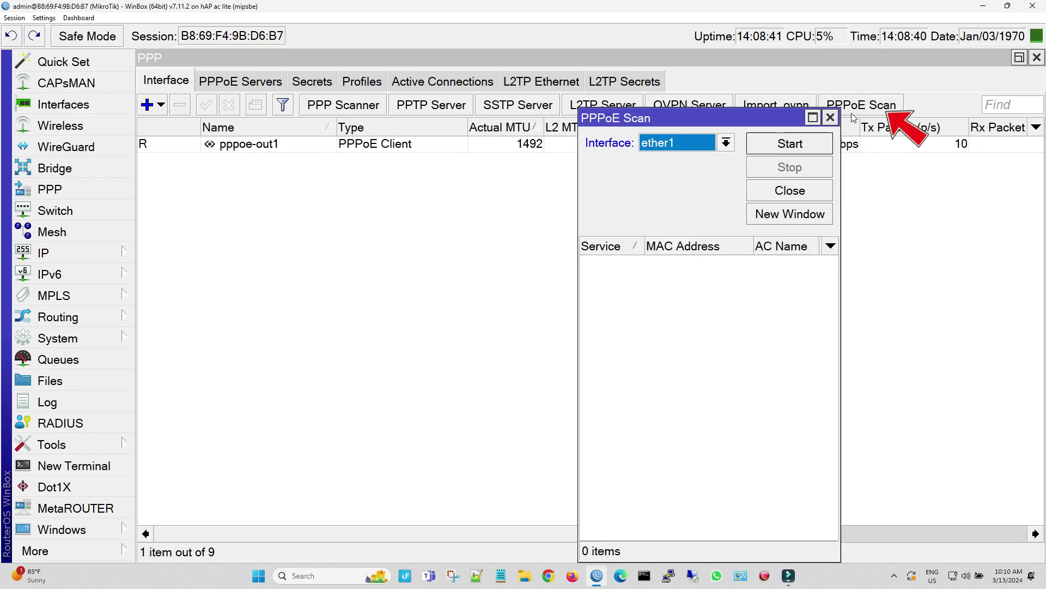
pyautogui.click(785, 145)
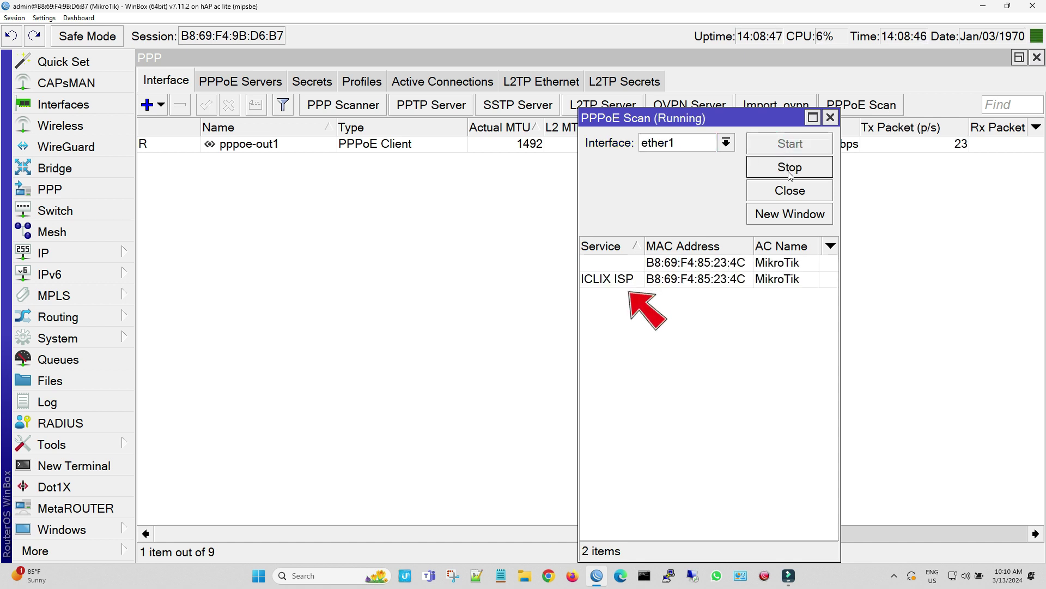
pyautogui.click(790, 168)
pyautogui.click(829, 118)
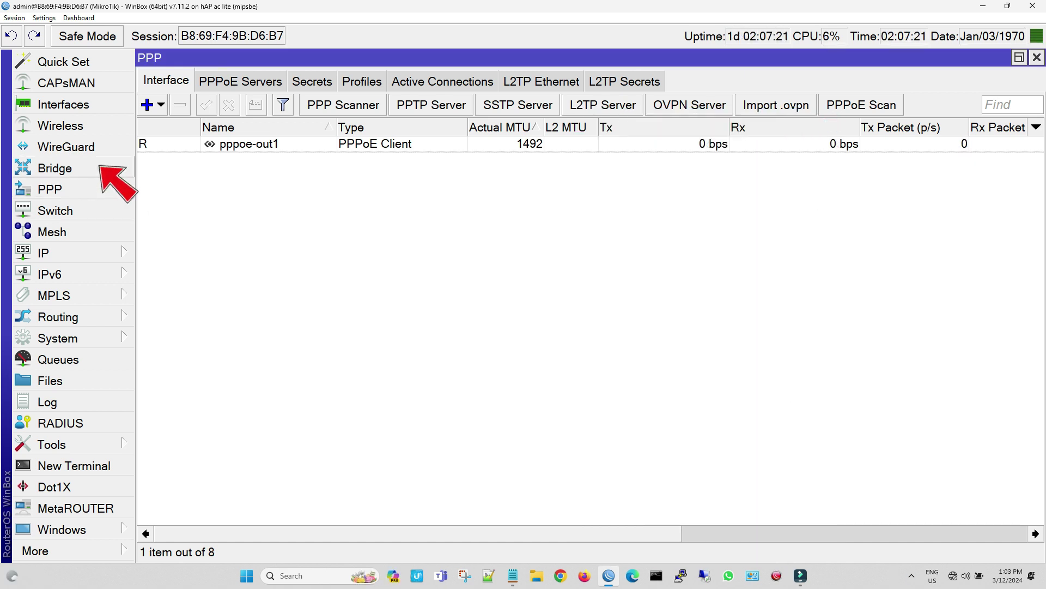
# Create the bridge interface bridge1
pyautogui.click(65, 168)
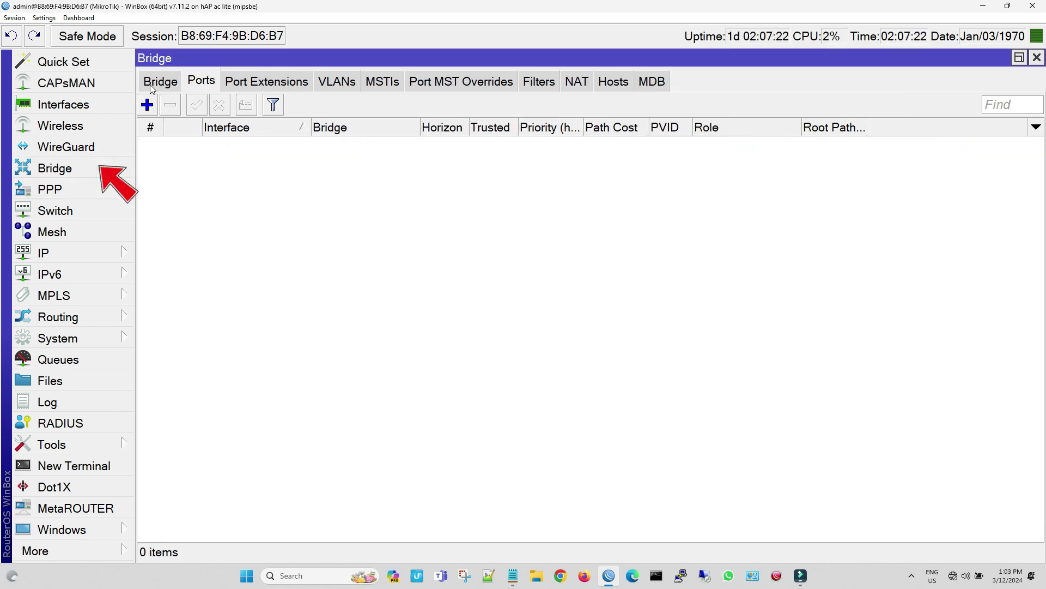
pyautogui.click(152, 85)
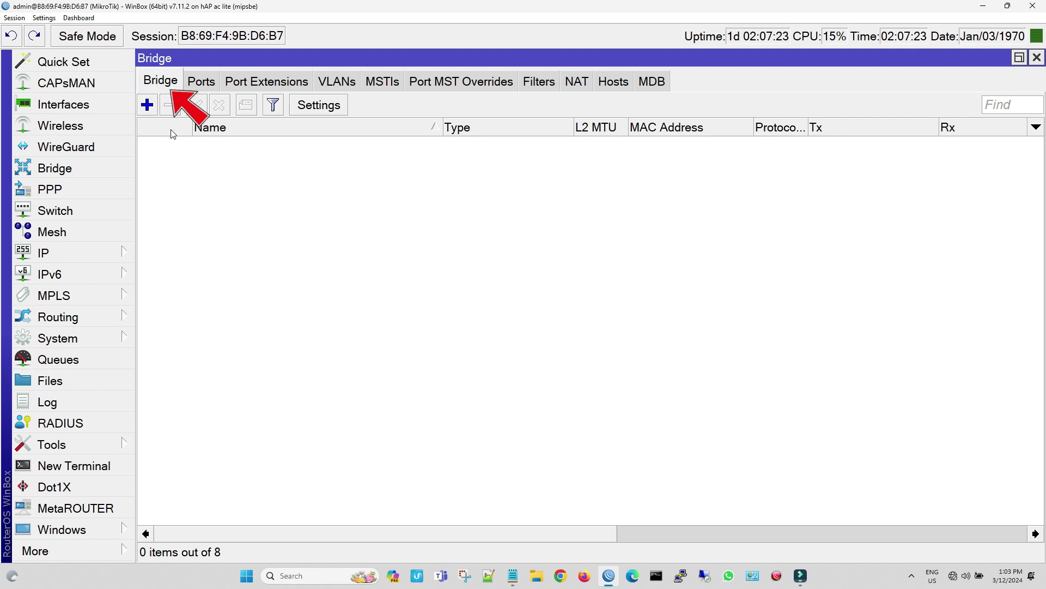
pyautogui.click(153, 112)
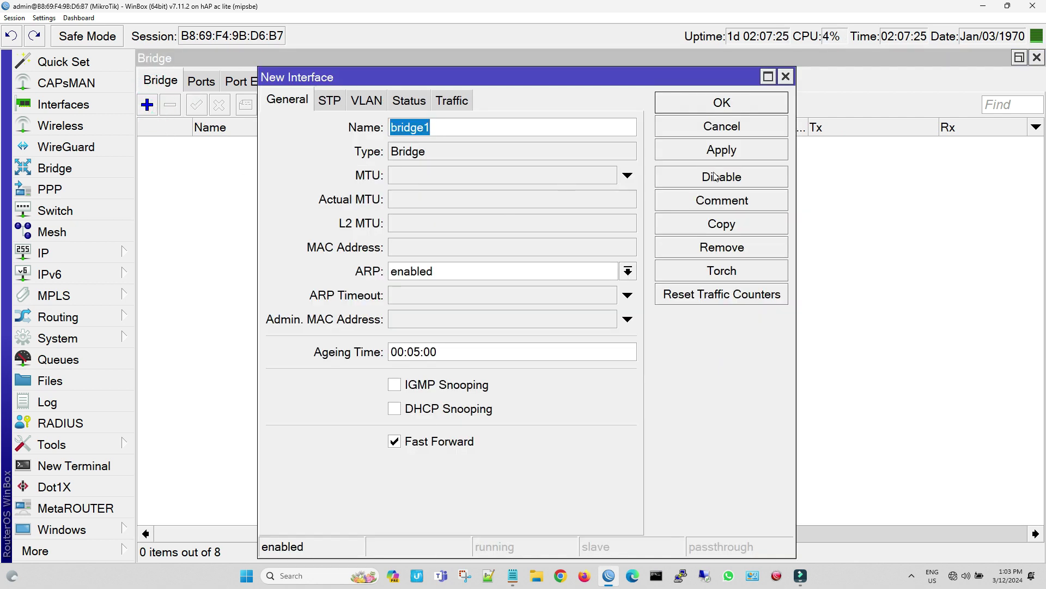
pyautogui.click(728, 156)
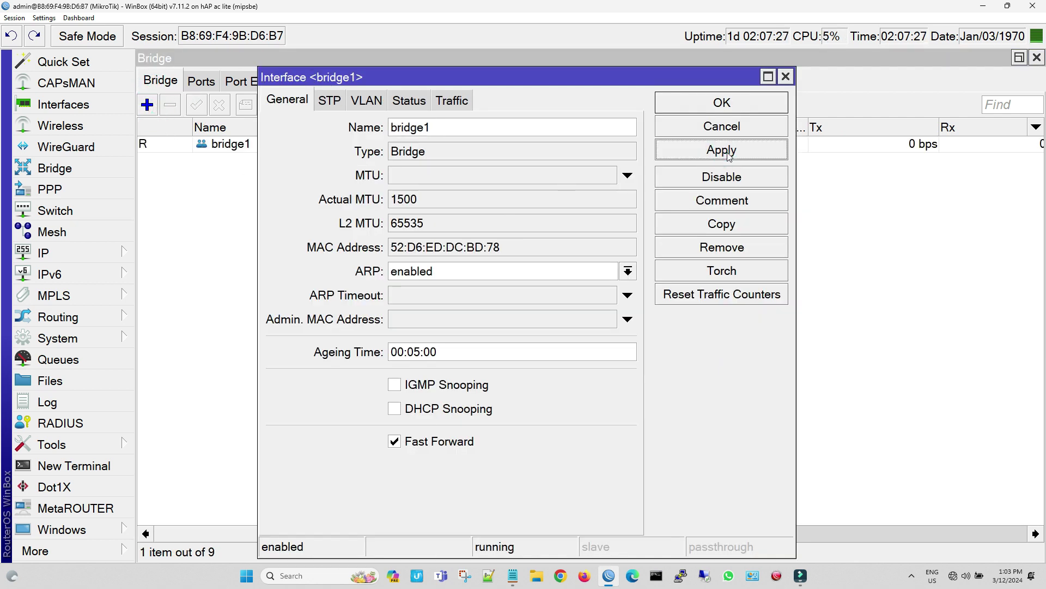
pyautogui.click(722, 103)
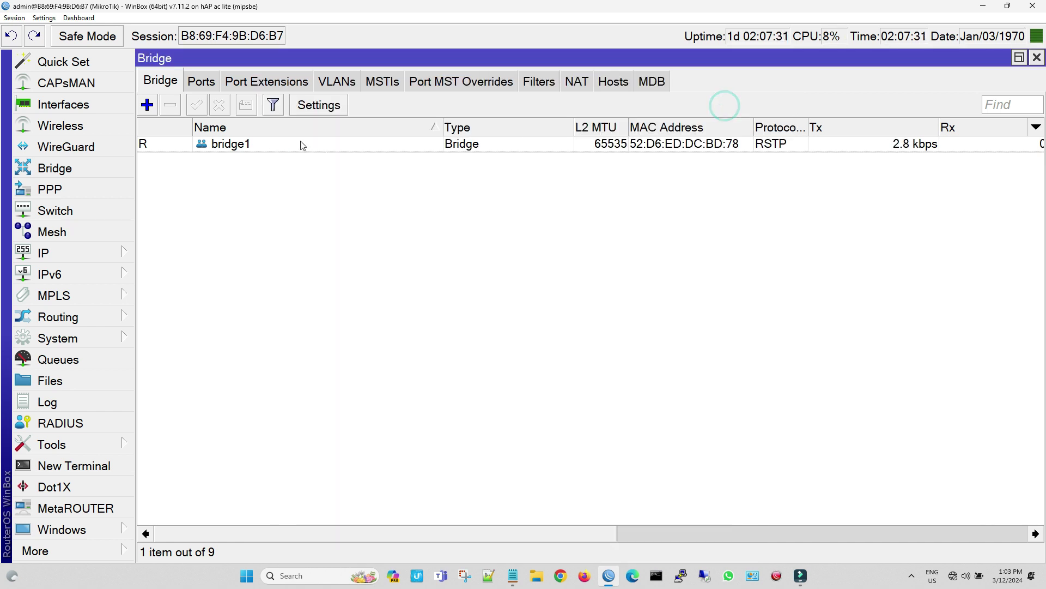
# Add ether2 and ether3 as member ports of bridge1
pyautogui.click(202, 82)
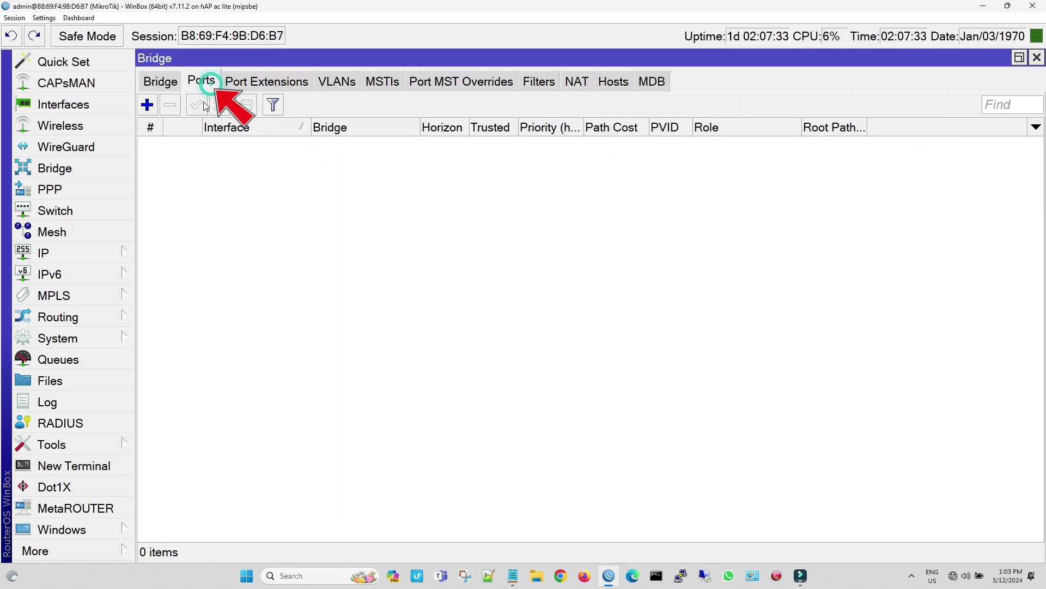
pyautogui.click(146, 105)
pyautogui.click(532, 111)
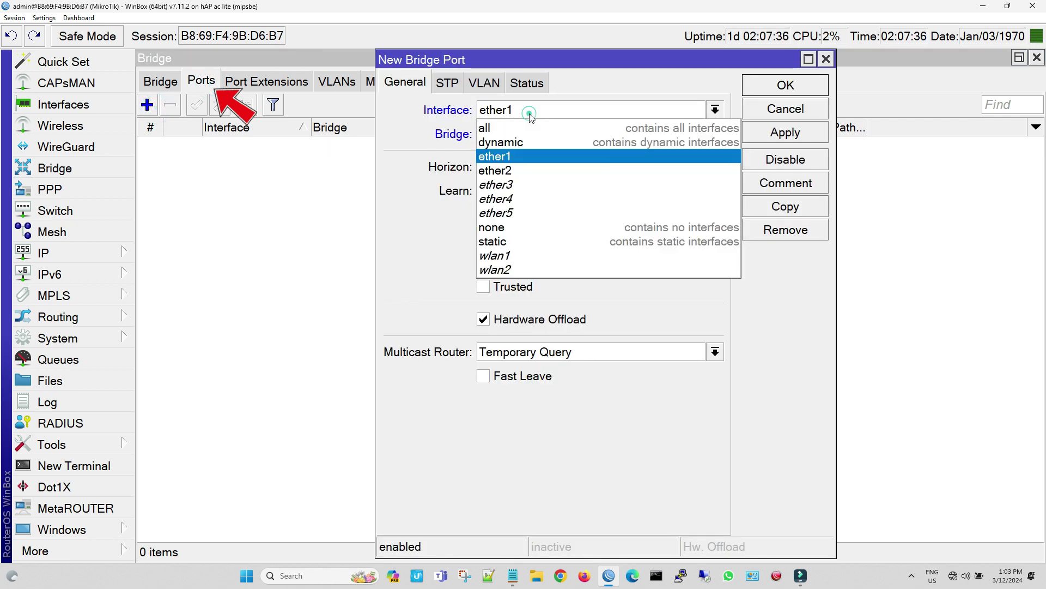
pyautogui.click(534, 166)
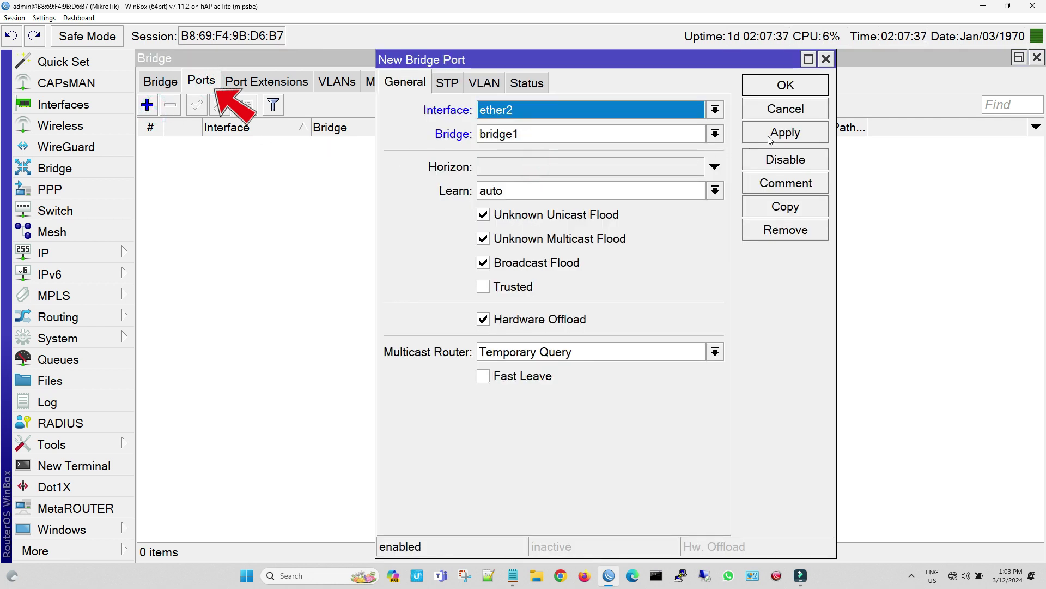
pyautogui.click(793, 140)
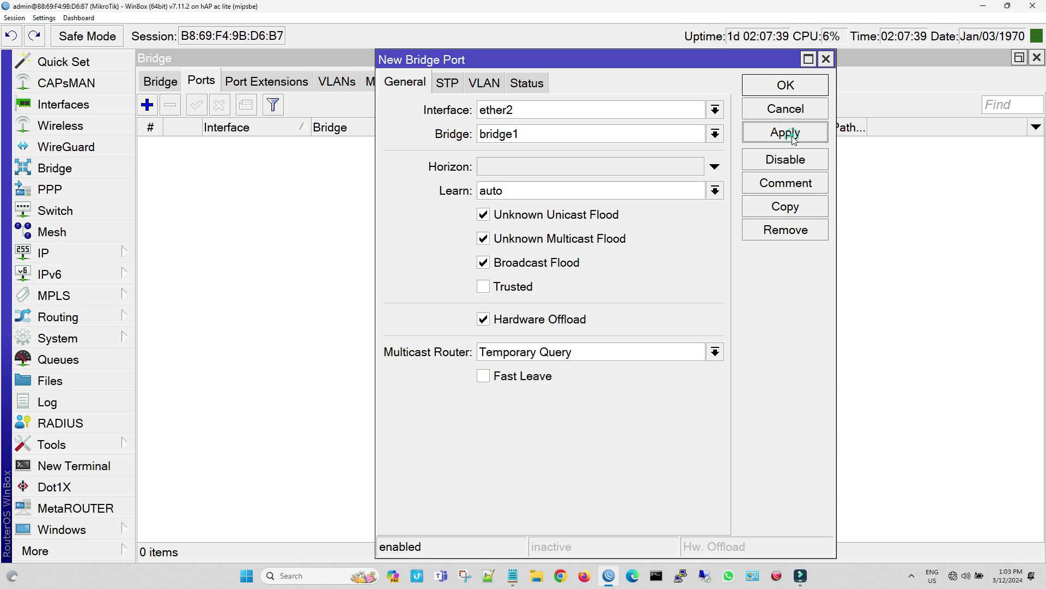
pyautogui.click(785, 206)
pyautogui.click(668, 109)
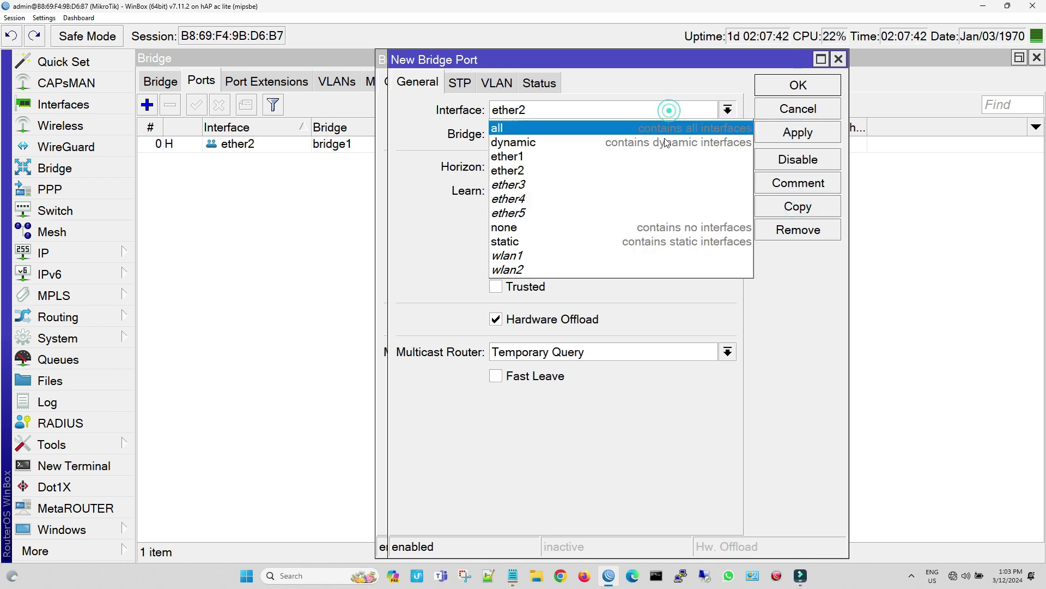
pyautogui.click(658, 177)
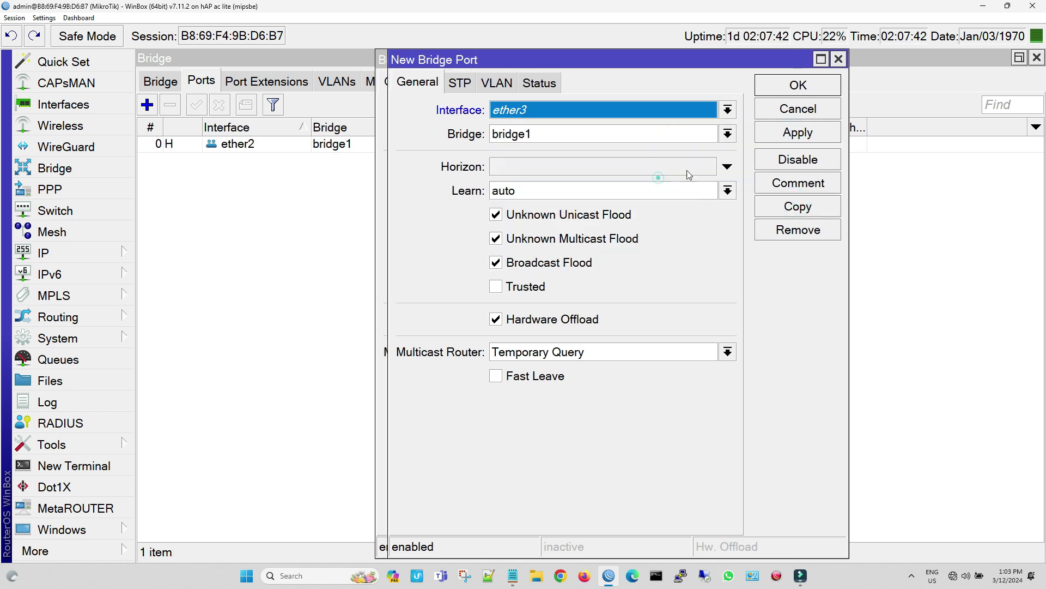
pyautogui.click(774, 133)
# Add ether4 and ether5 as bridge1 ports and close all the port dialogs
pyautogui.click(789, 206)
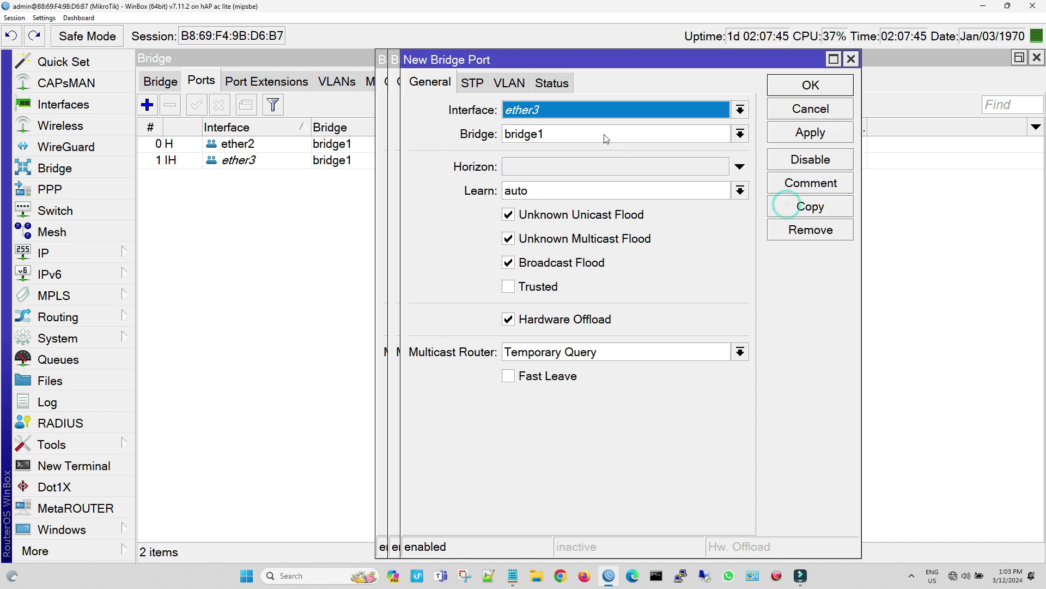
pyautogui.click(596, 112)
pyautogui.click(586, 199)
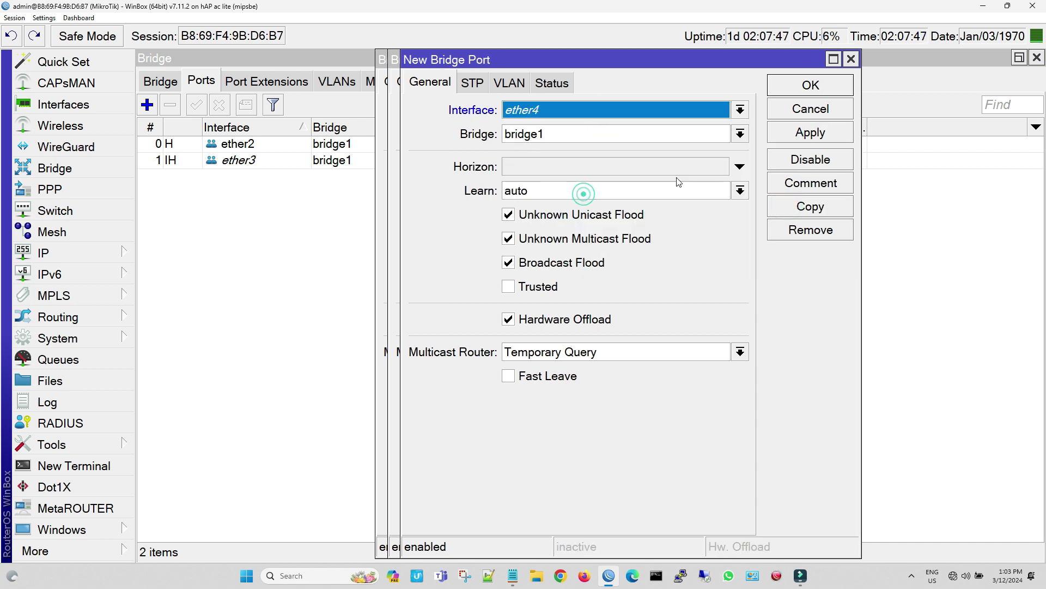
pyautogui.click(791, 135)
pyautogui.click(794, 205)
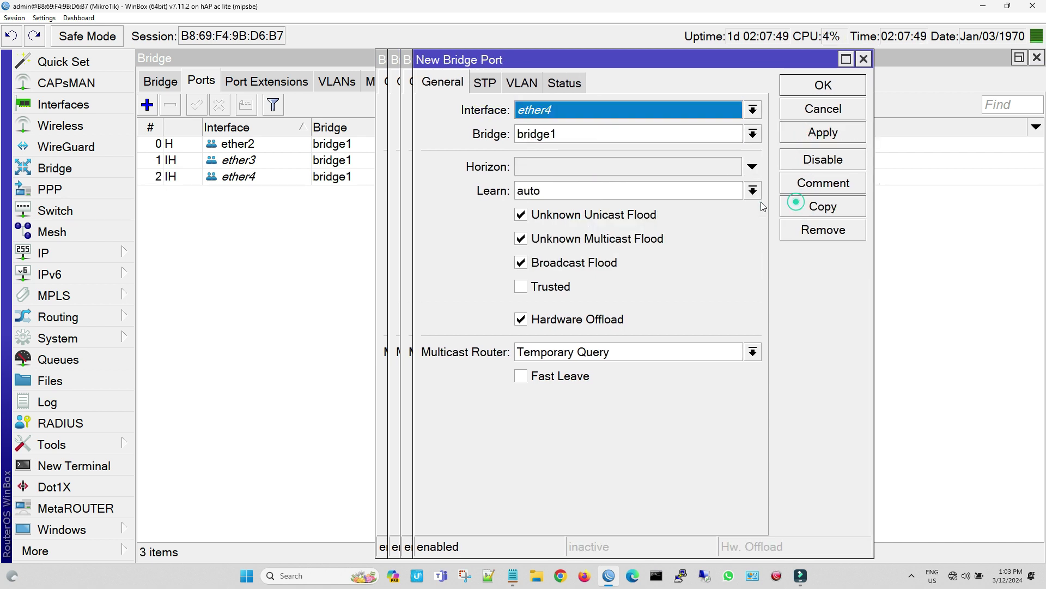
pyautogui.click(576, 109)
pyautogui.click(572, 213)
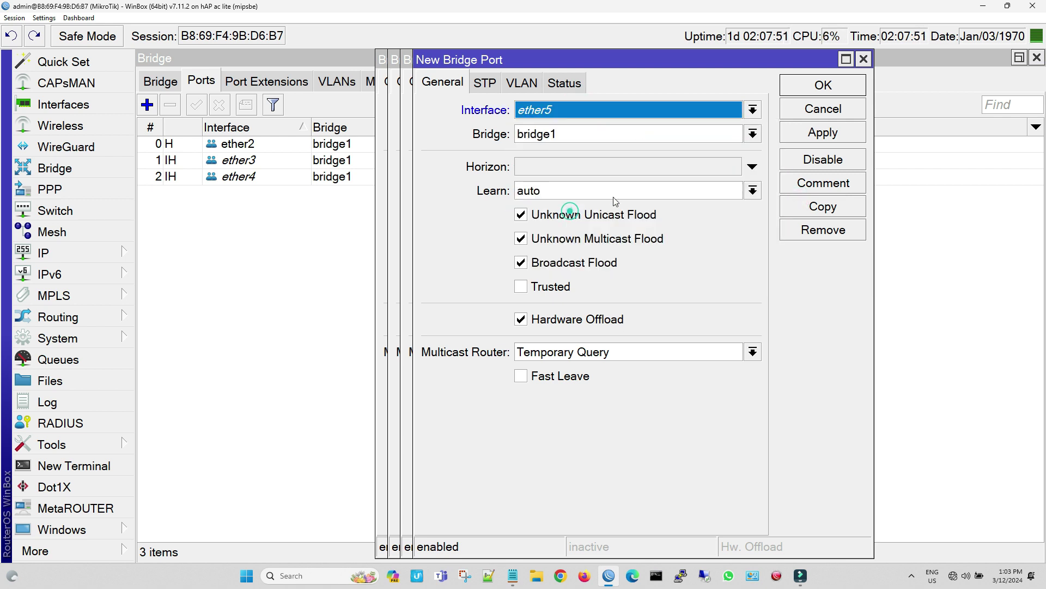
pyautogui.click(797, 130)
pyautogui.click(824, 84)
pyautogui.click(807, 85)
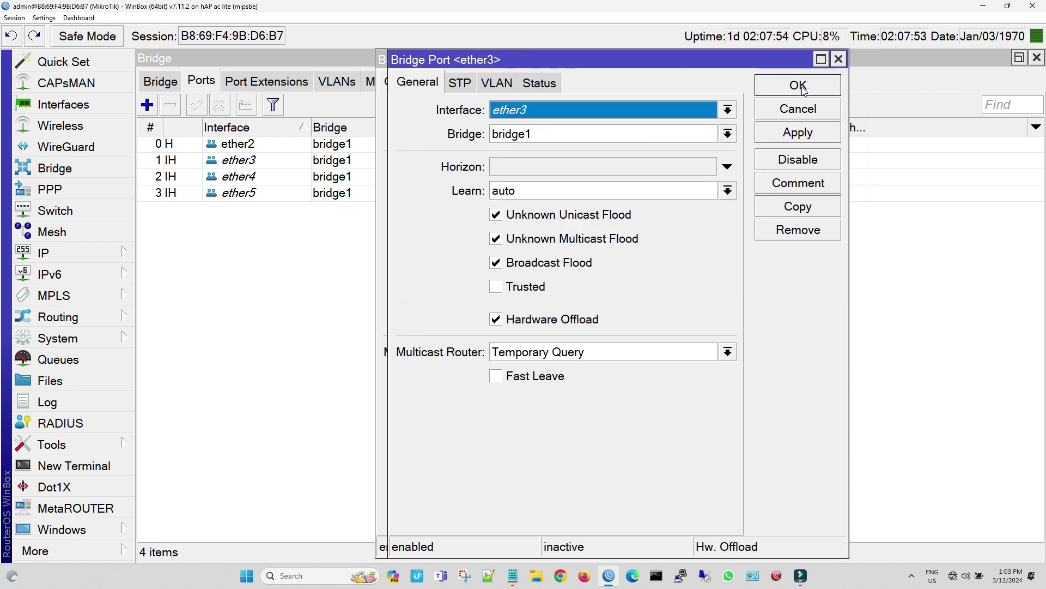
pyautogui.click(799, 87)
pyautogui.click(795, 87)
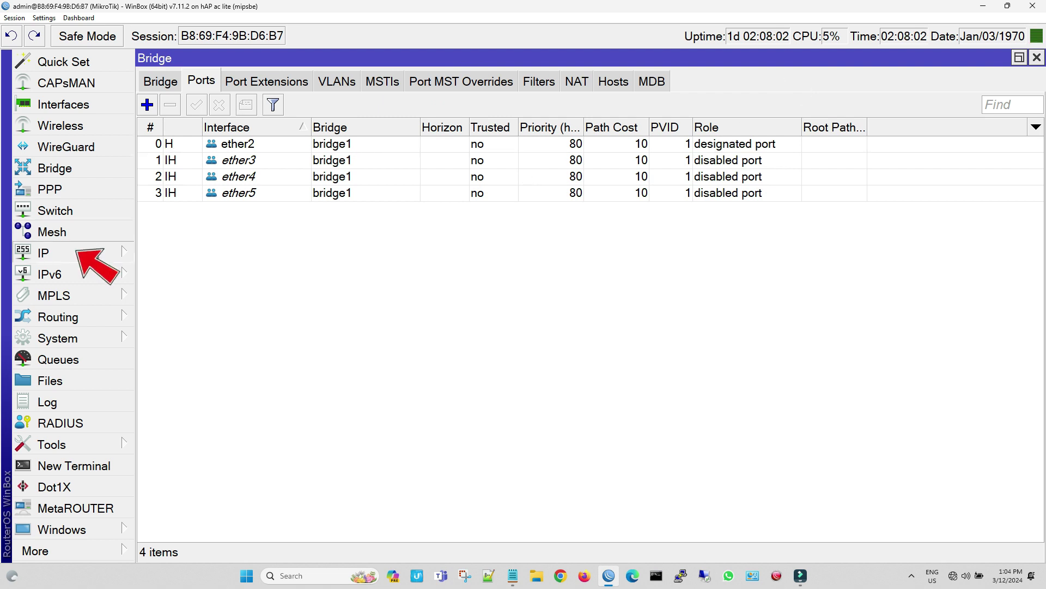
pyautogui.click(93, 251)
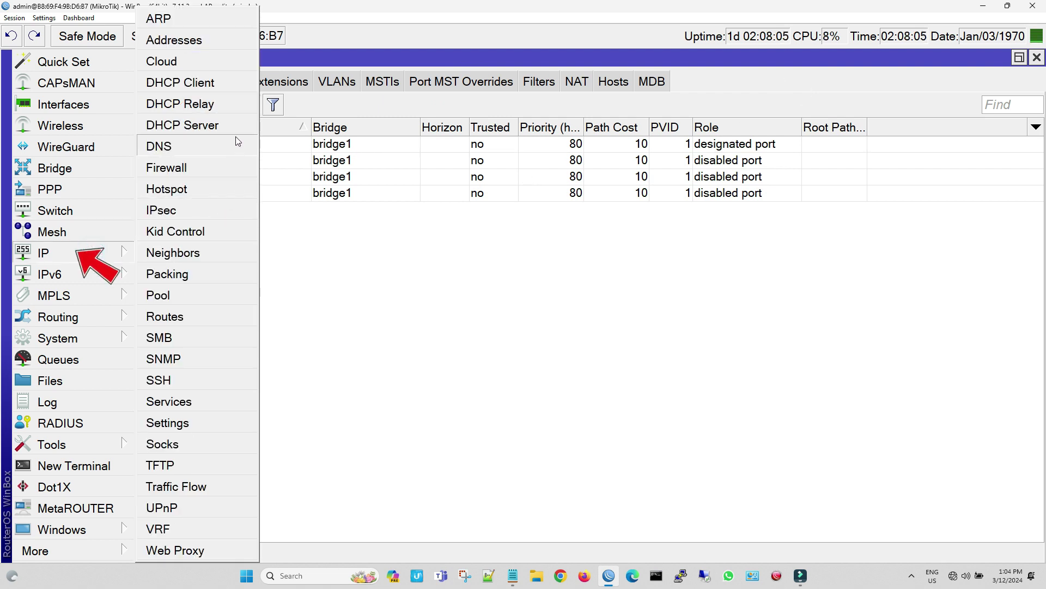
# Add the IP address 192.168.0.2/24 on interface bridge1
pyautogui.click(223, 41)
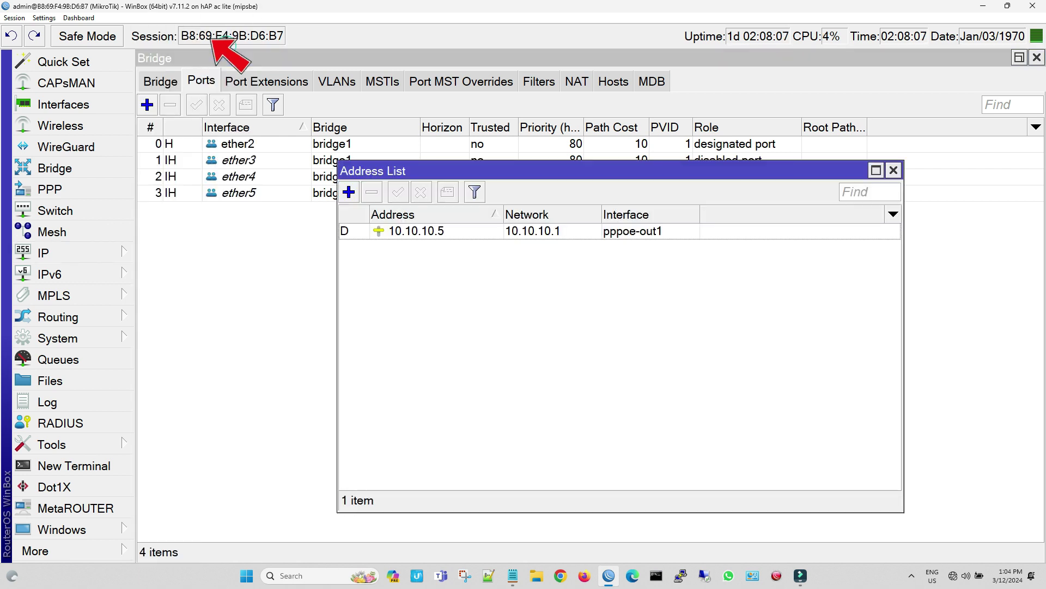
pyautogui.click(349, 191)
pyautogui.click(782, 329)
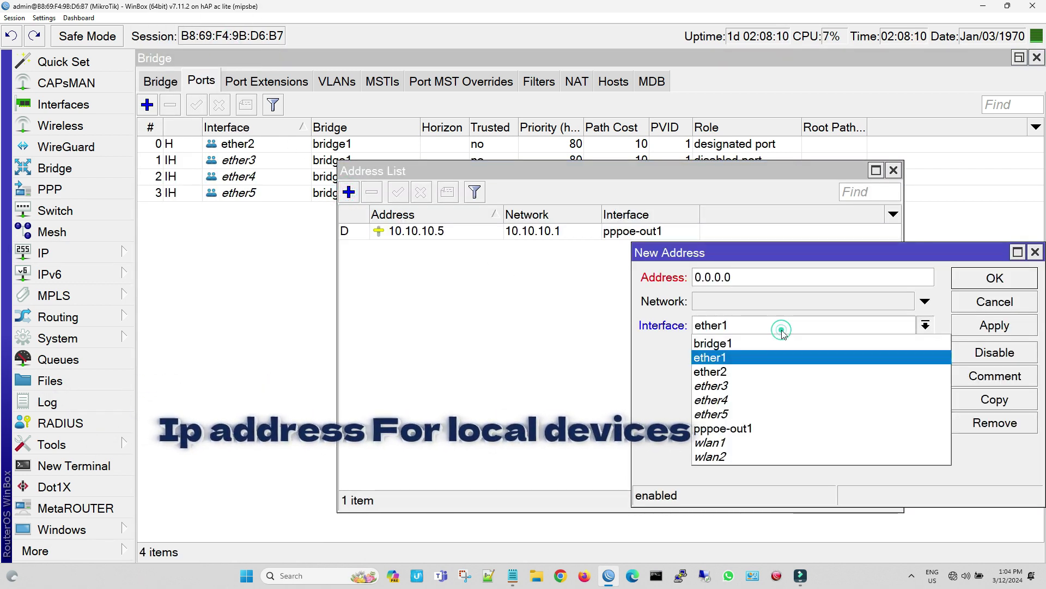
pyautogui.click(778, 342)
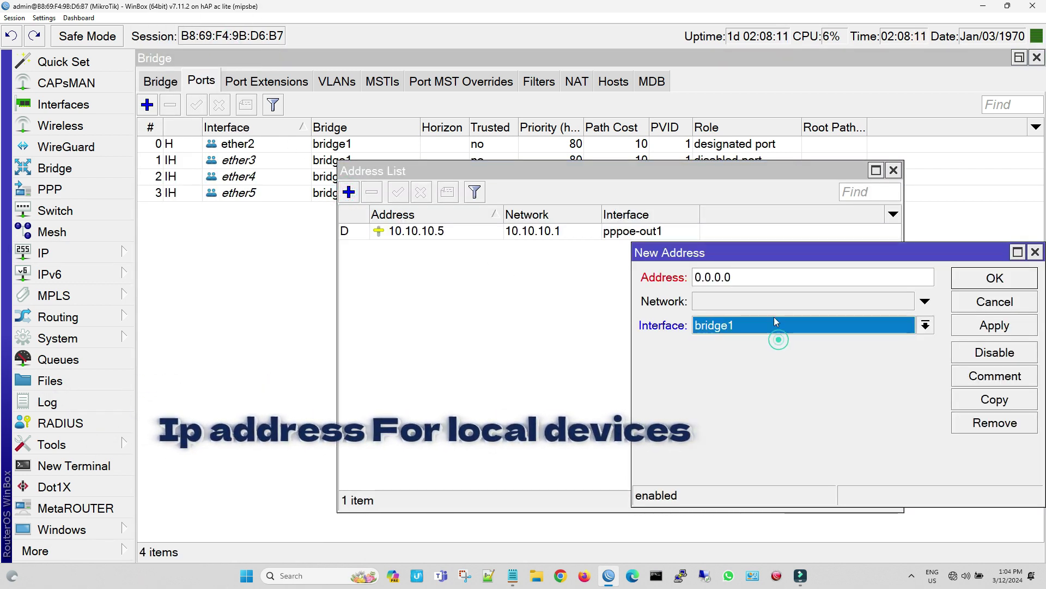
pyautogui.click(763, 279)
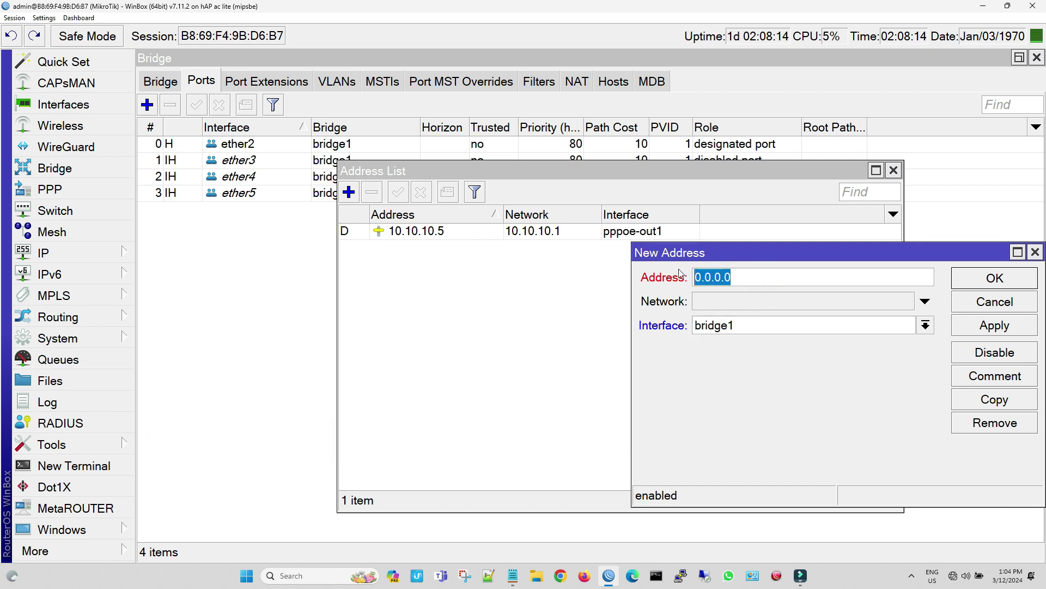
pyautogui.press('BackSpace')
pyautogui.write('192.168.')
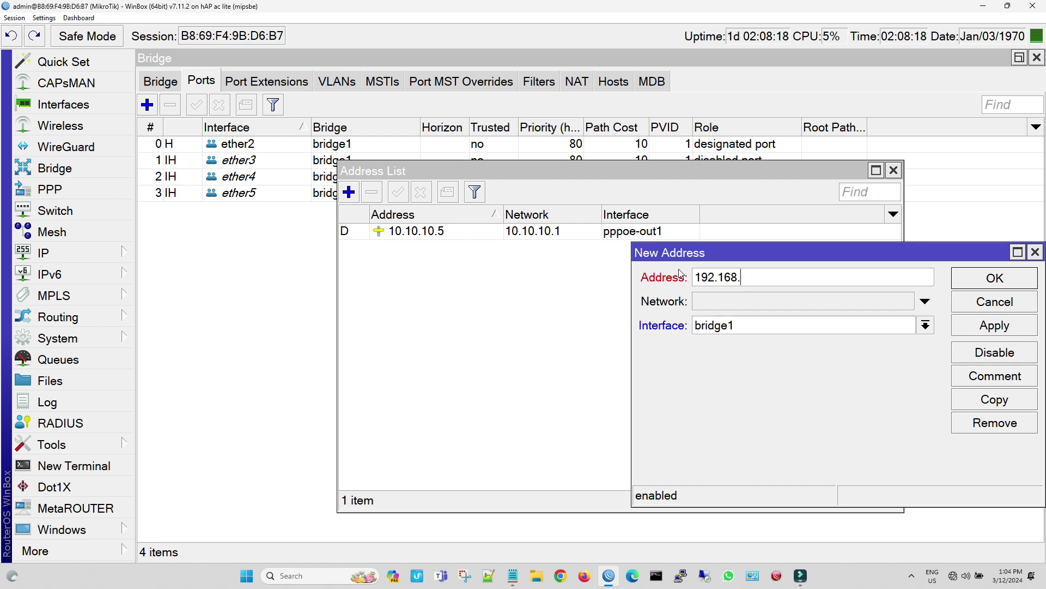
pyautogui.write('0.2/24')
pyautogui.click(975, 325)
pyautogui.click(995, 279)
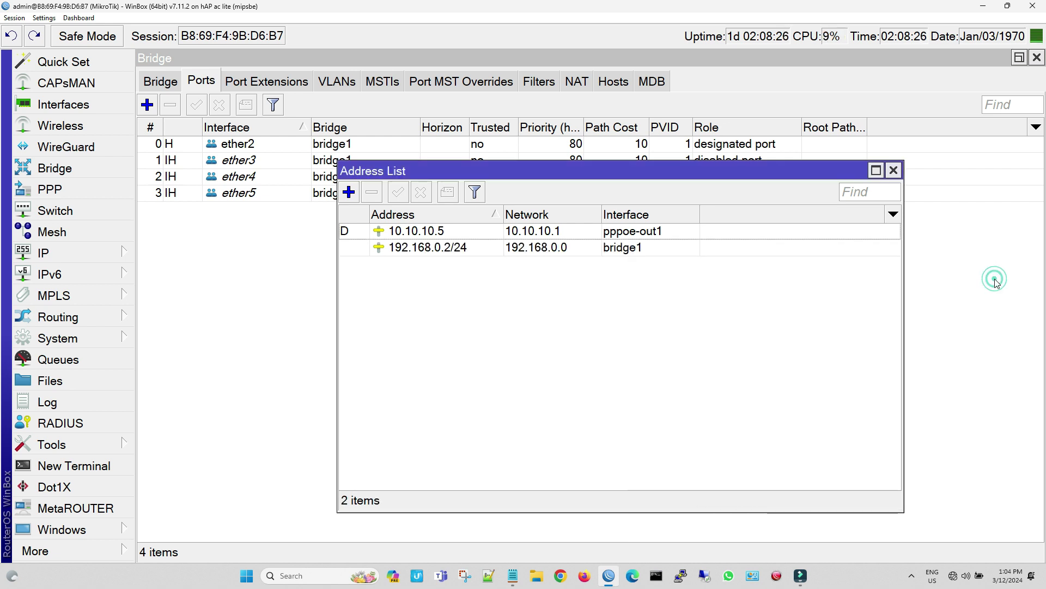
# Start DHCP Setup on bridge1, accepting the suggested address space and gateway
pyautogui.click(107, 252)
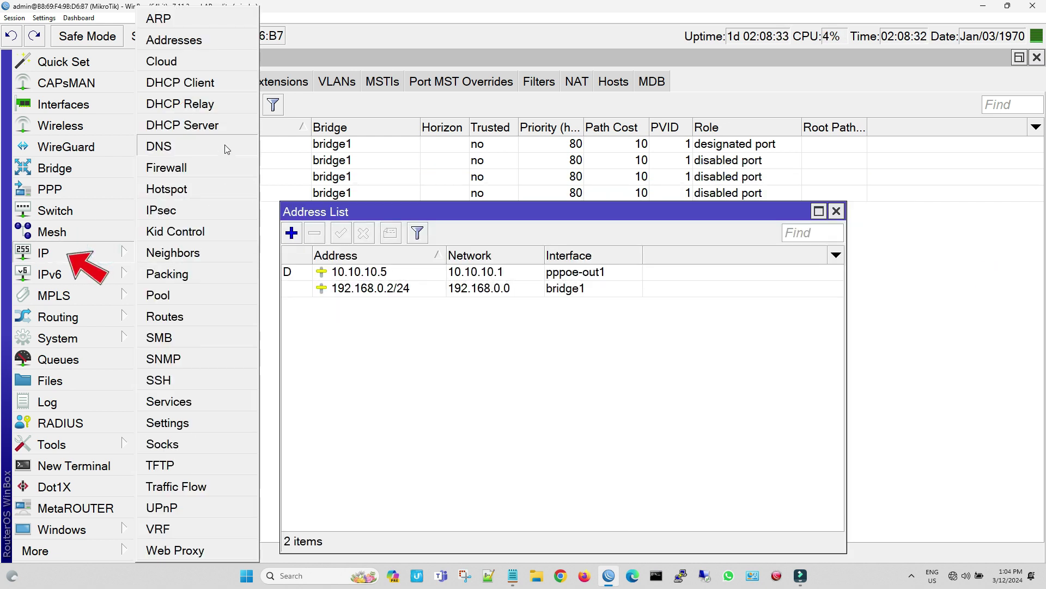
pyautogui.click(232, 127)
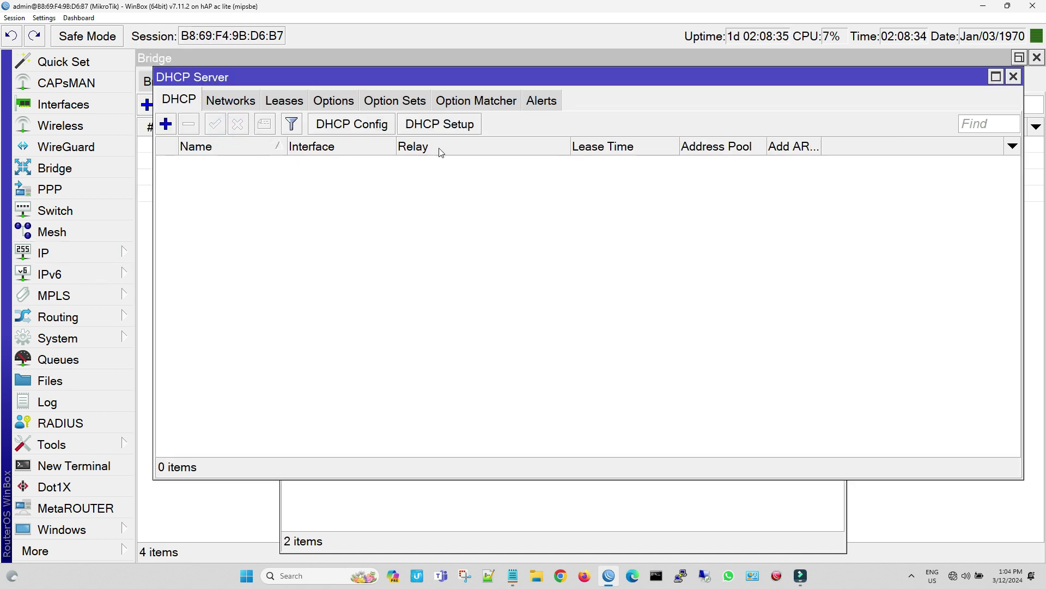
pyautogui.click(467, 131)
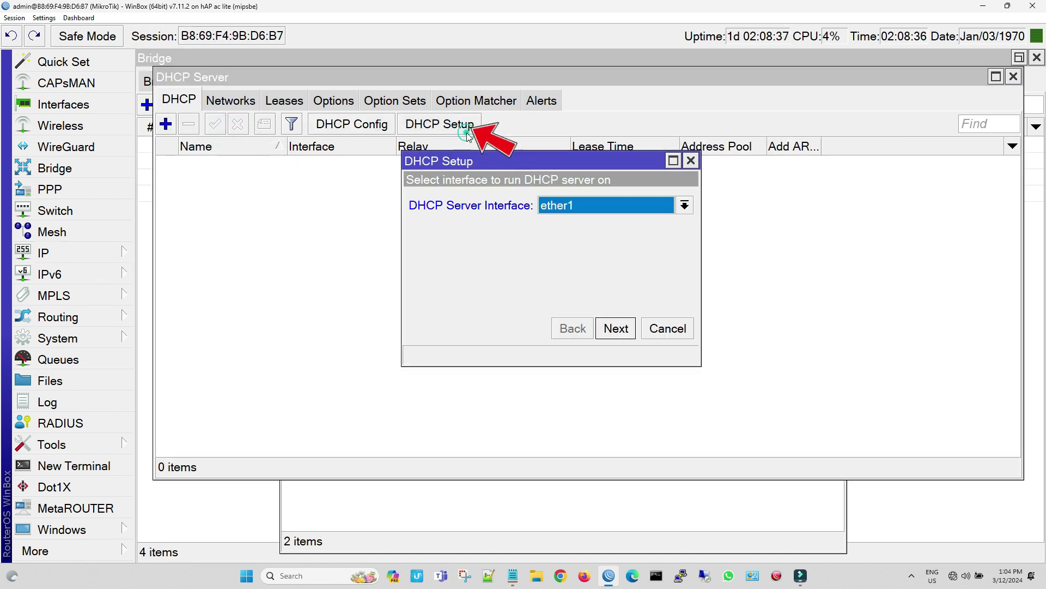
pyautogui.click(684, 205)
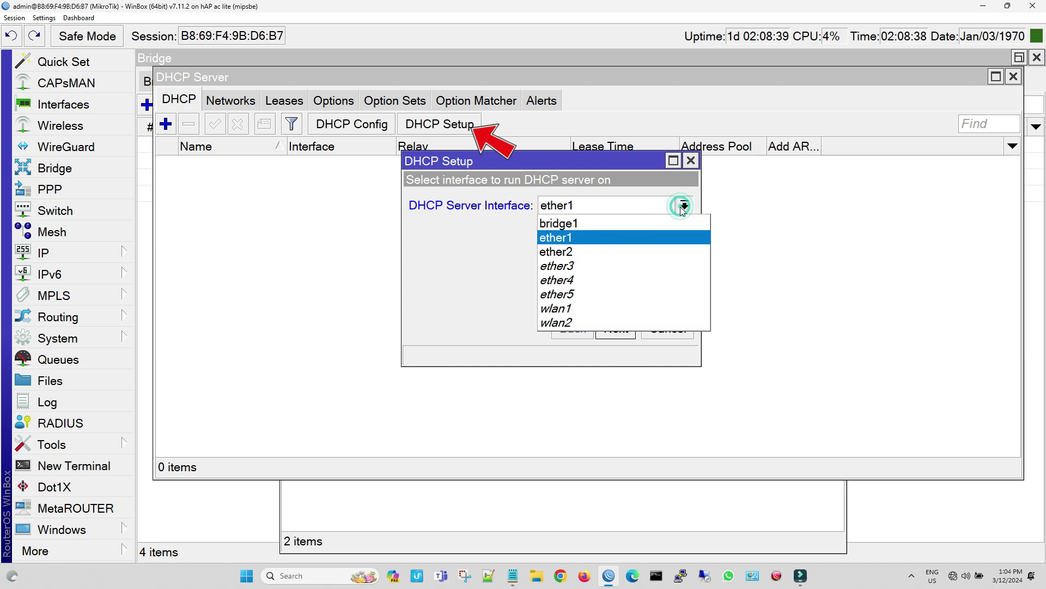
pyautogui.click(672, 225)
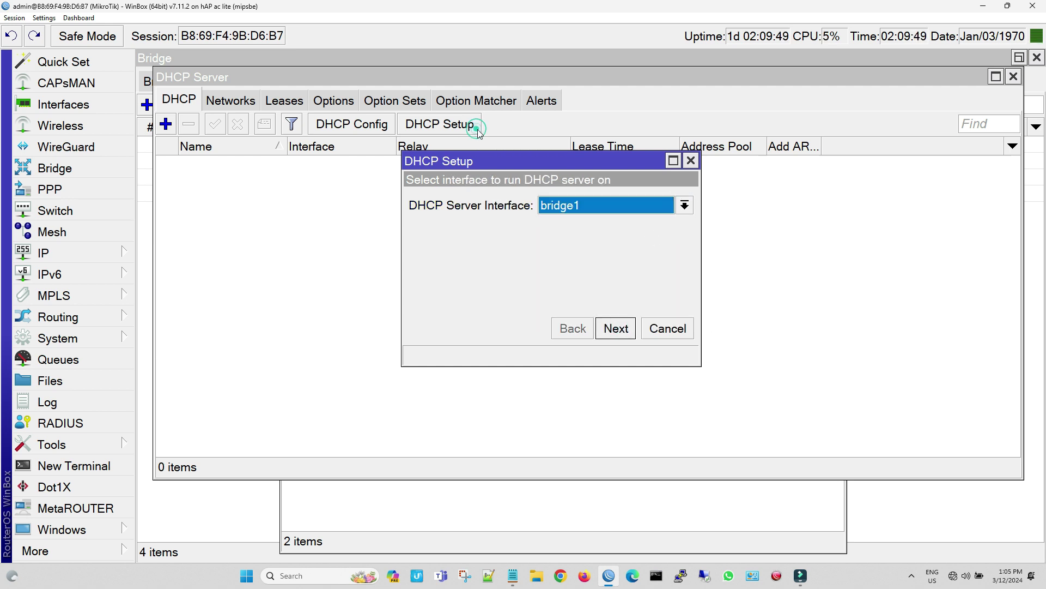
pyautogui.click(684, 205)
pyautogui.click(577, 224)
pyautogui.click(618, 330)
pyautogui.click(616, 329)
pyautogui.click(616, 328)
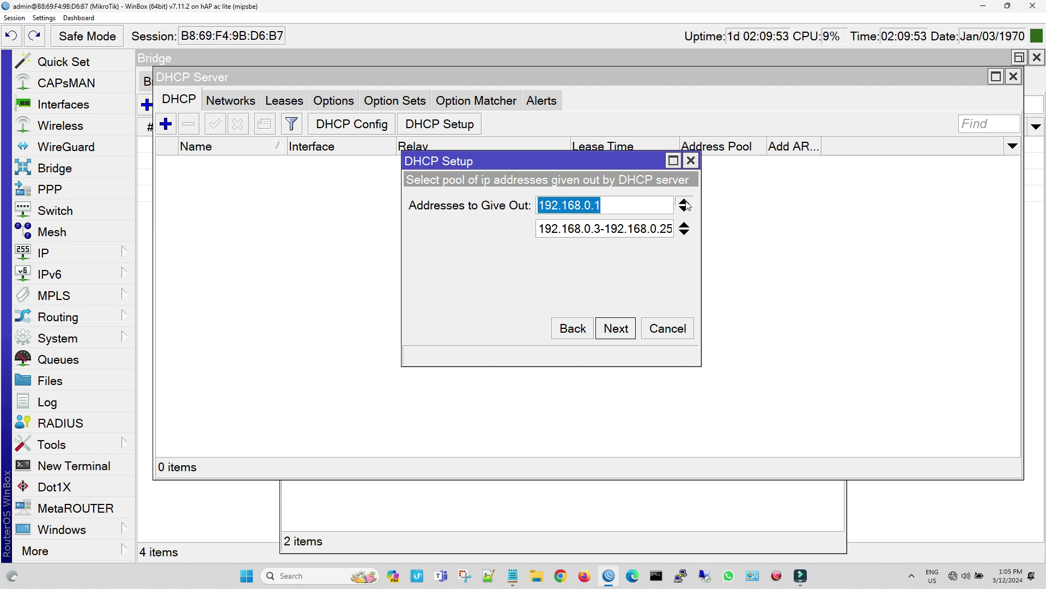
# Use pool 192.168.0.3-192.168.0.254 and DNS servers 8.8.8.8 and 8.8.4.4, then finish the setup
pyautogui.click(685, 206)
pyautogui.click(684, 204)
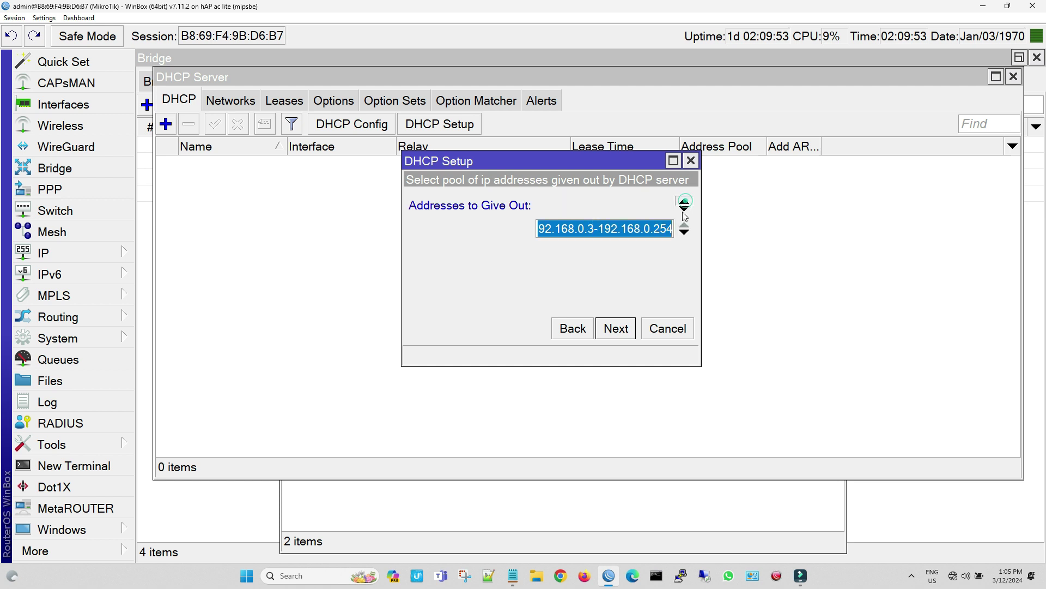
pyautogui.click(633, 330)
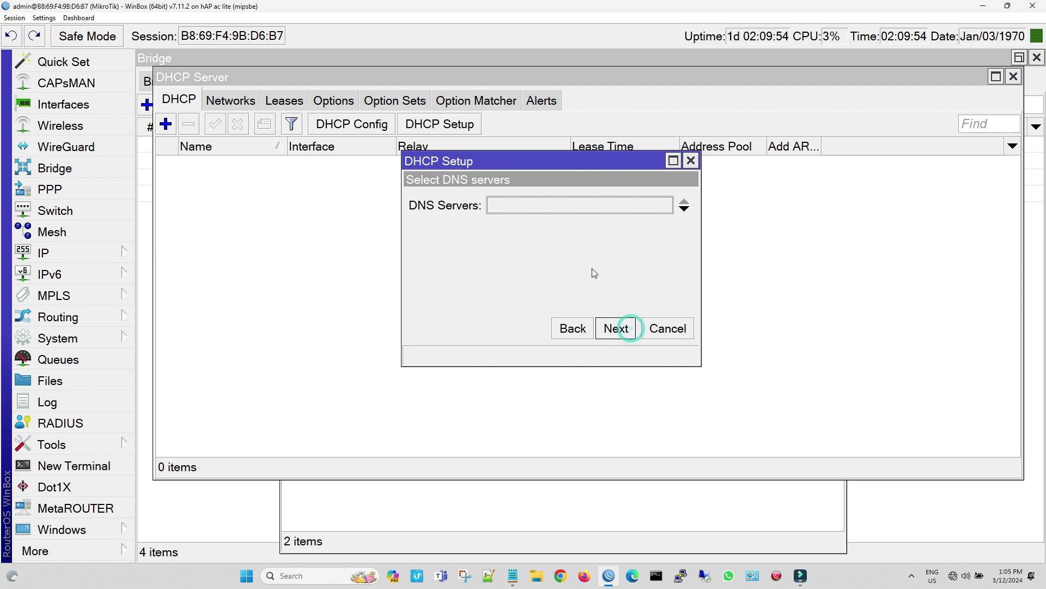
pyautogui.click(550, 213)
pyautogui.write('8.8.8.8')
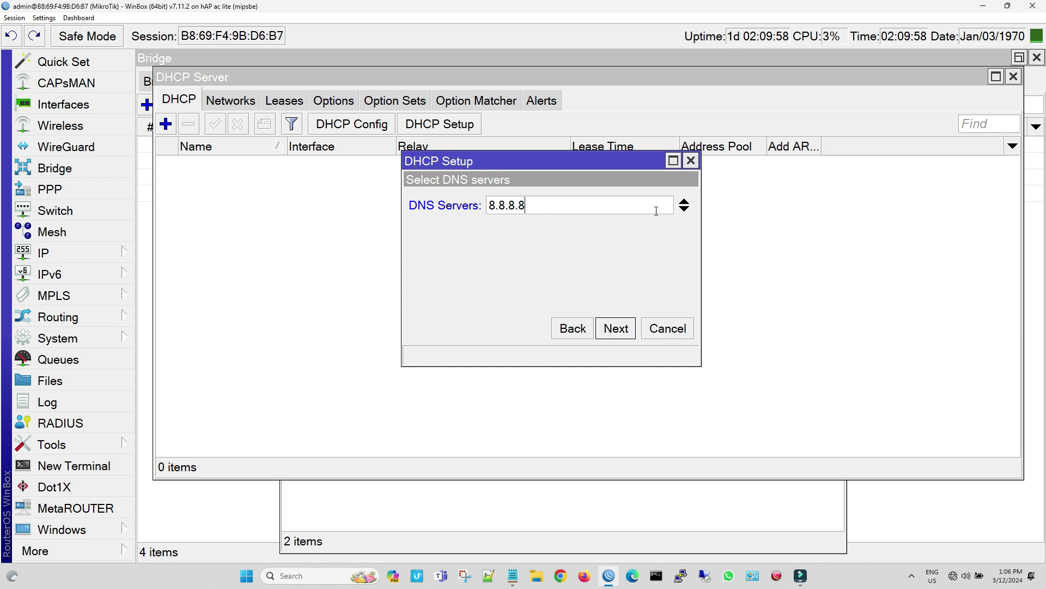
pyautogui.click(685, 209)
pyautogui.write('8.8.4.4')
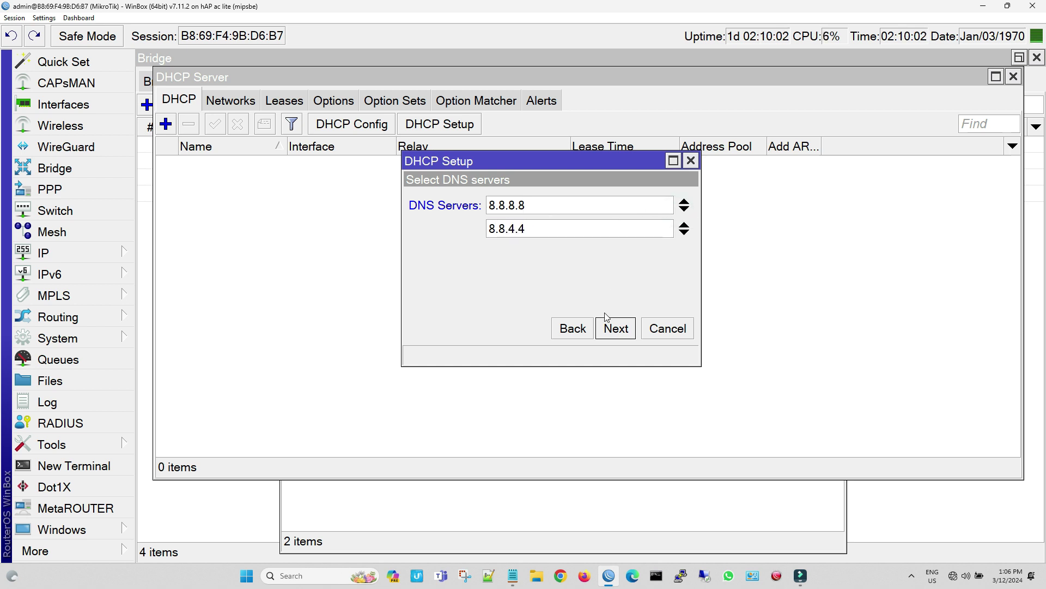
pyautogui.click(607, 323)
pyautogui.click(607, 322)
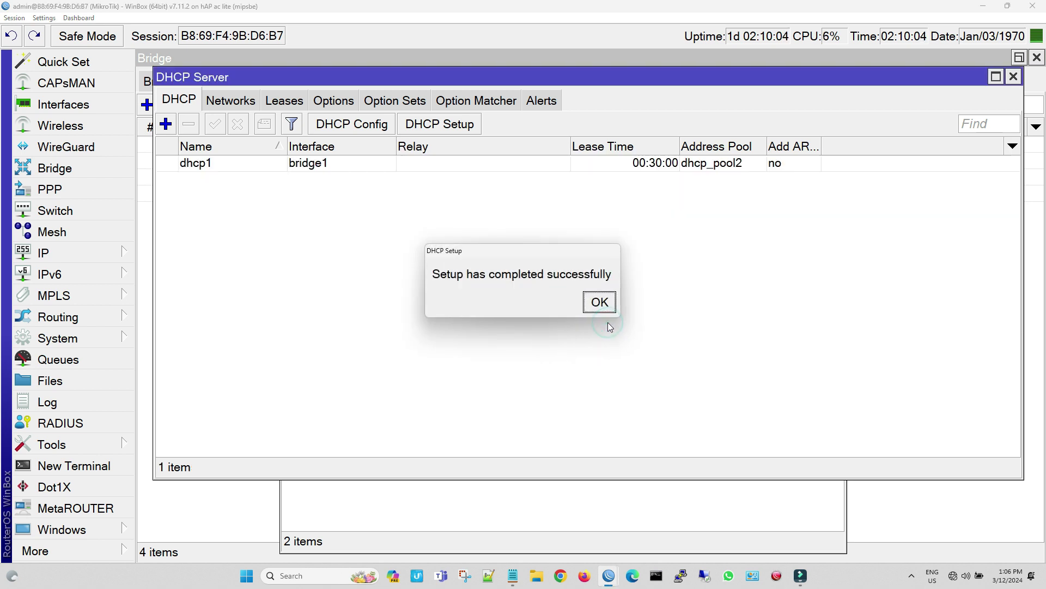
pyautogui.click(599, 302)
pyautogui.click(248, 99)
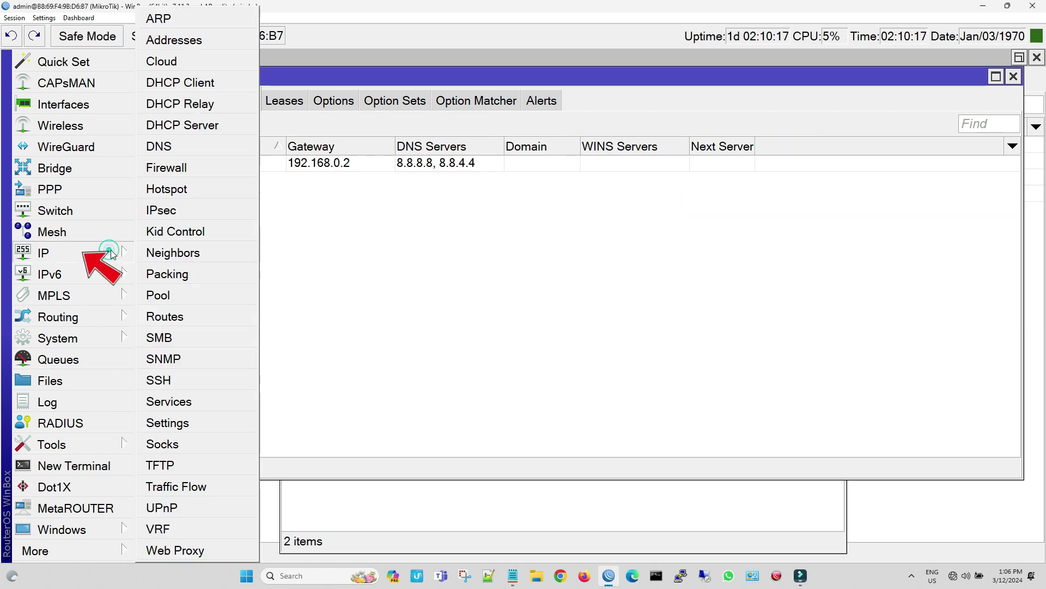
# Add a NAT rule for source 192.168.0.0/24 out pppoe-out1 with action masquerade
pyautogui.click(211, 169)
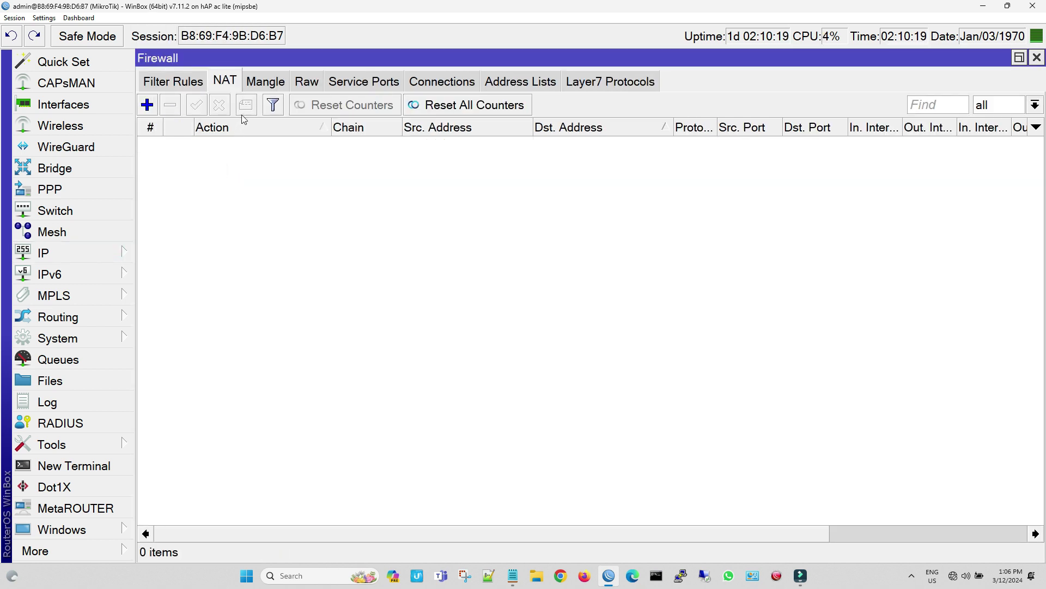
pyautogui.click(147, 105)
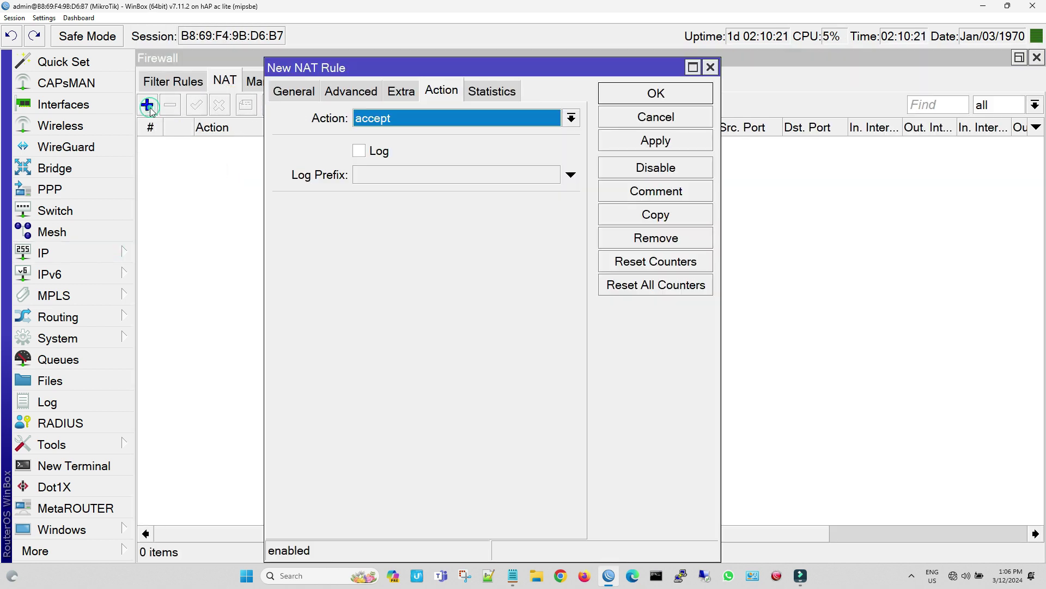
pyautogui.click(285, 95)
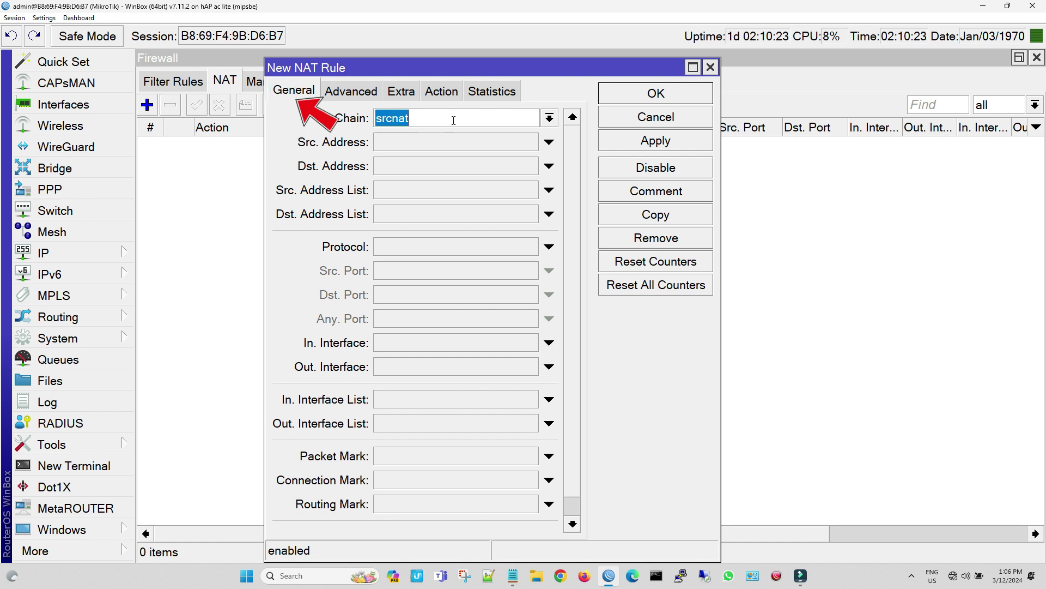
pyautogui.click(424, 146)
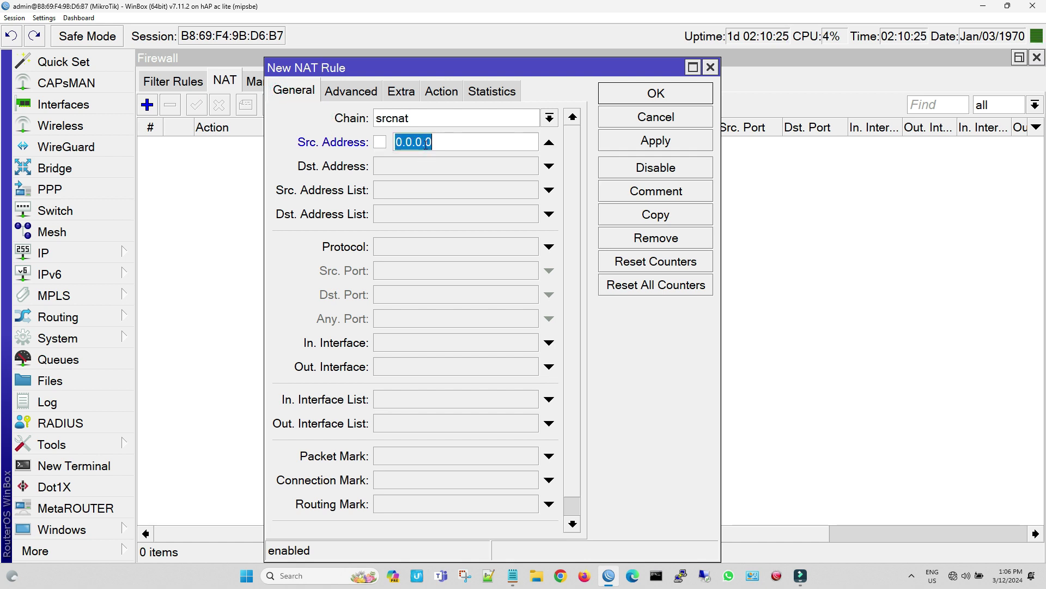
pyautogui.write('192.168')
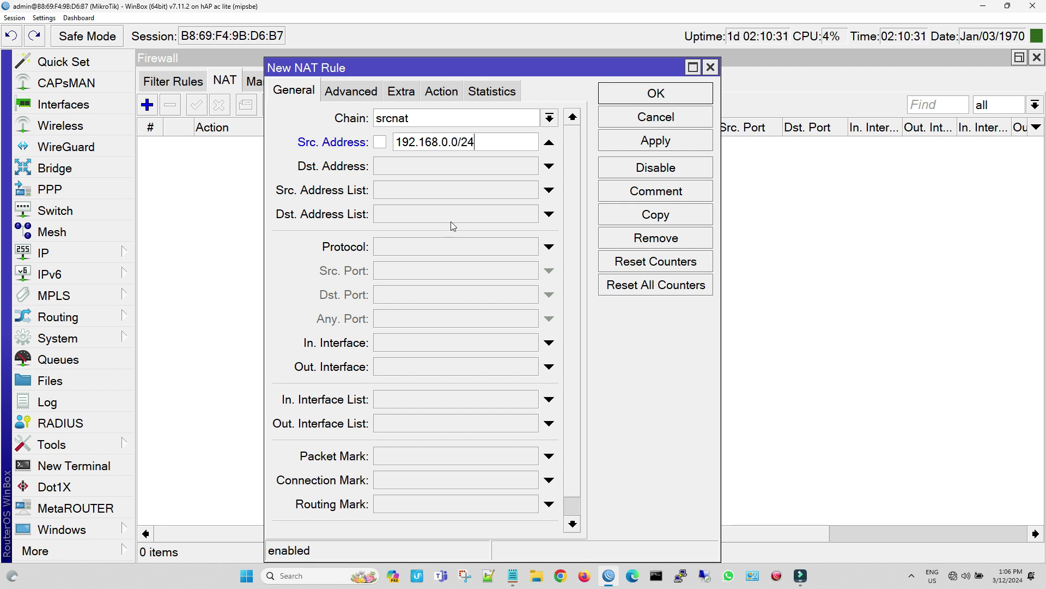
pyautogui.click(511, 371)
pyautogui.click(529, 366)
pyautogui.click(506, 320)
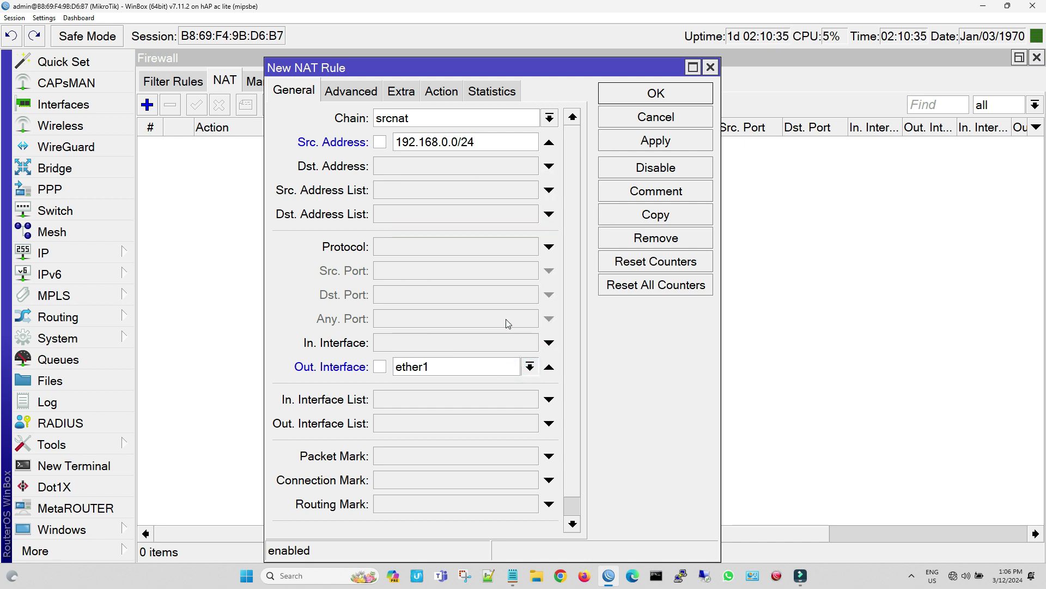
pyautogui.click(441, 92)
pyautogui.click(442, 119)
pyautogui.click(449, 235)
pyautogui.click(654, 141)
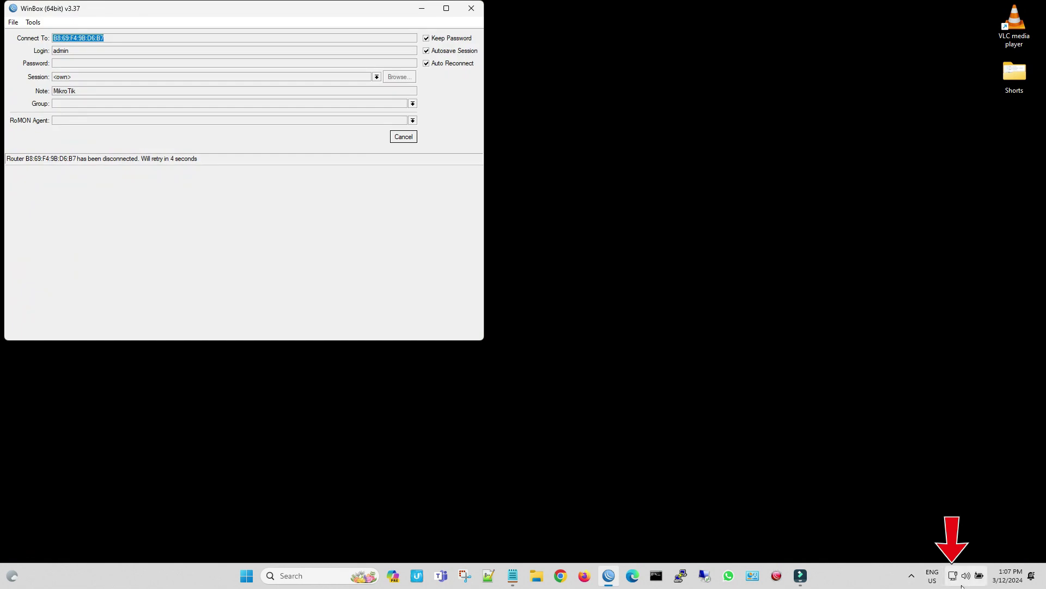
# Run ping 8.8.8.8 in Command Prompt, get 6ms replies, then close the window
pyautogui.click(657, 579)
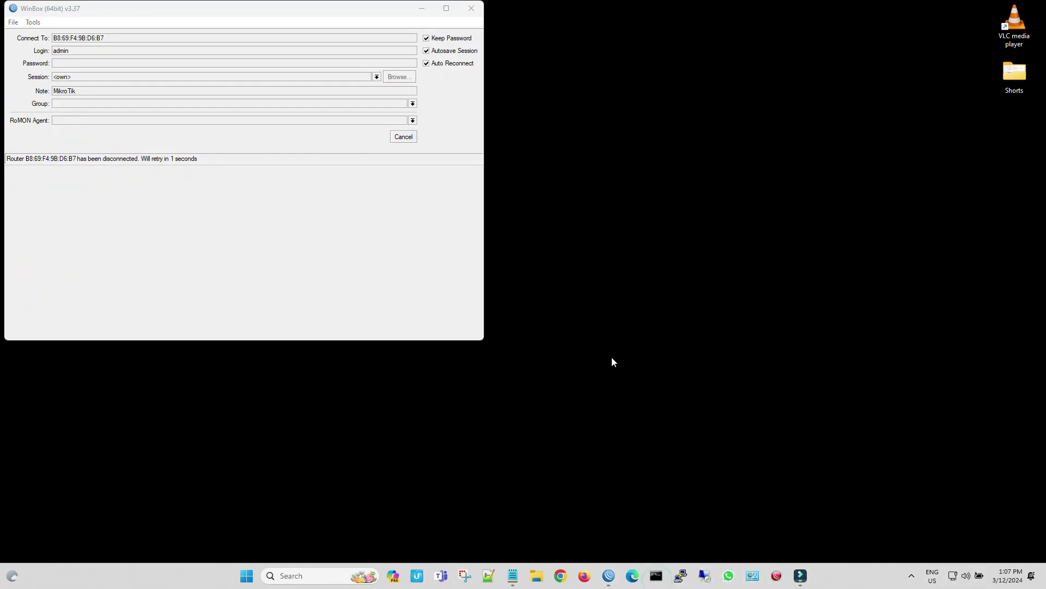
pyautogui.write('p')
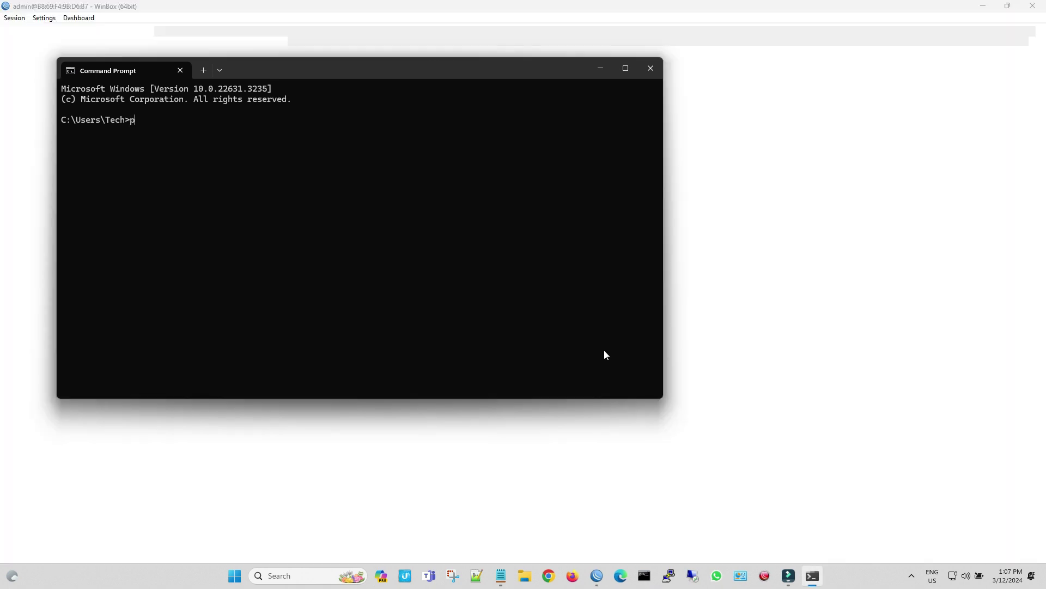
pyautogui.write('ing 8.')
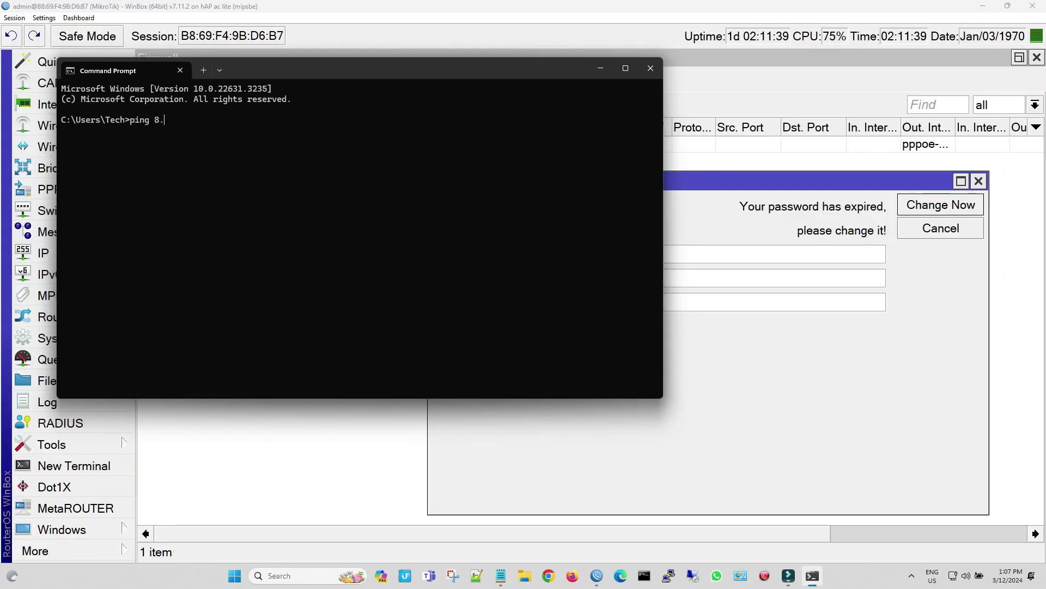
pyautogui.write('8.8.8')
pyautogui.press('Return')
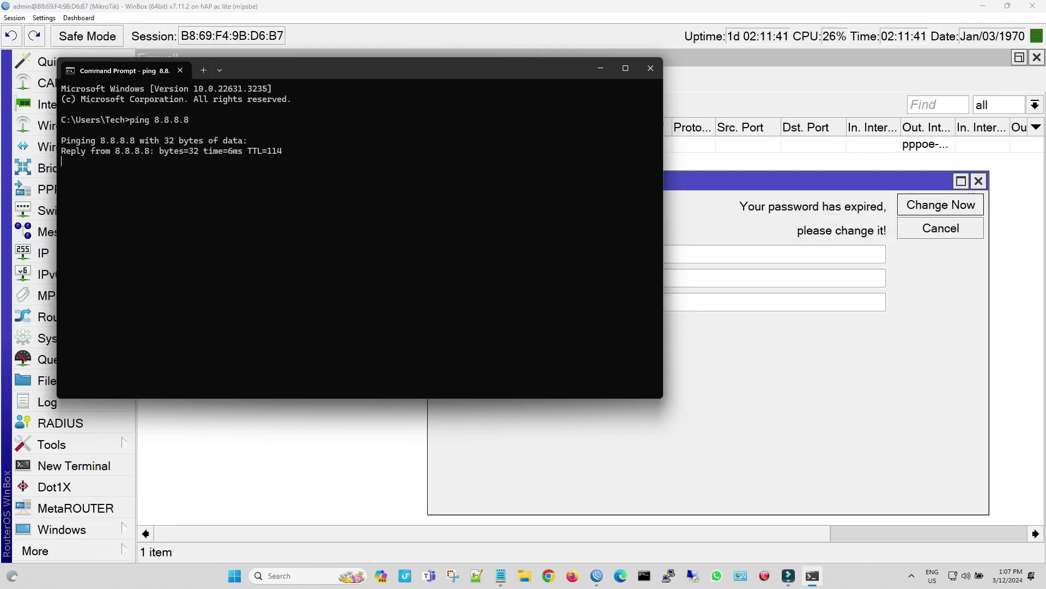
pyautogui.click(650, 69)
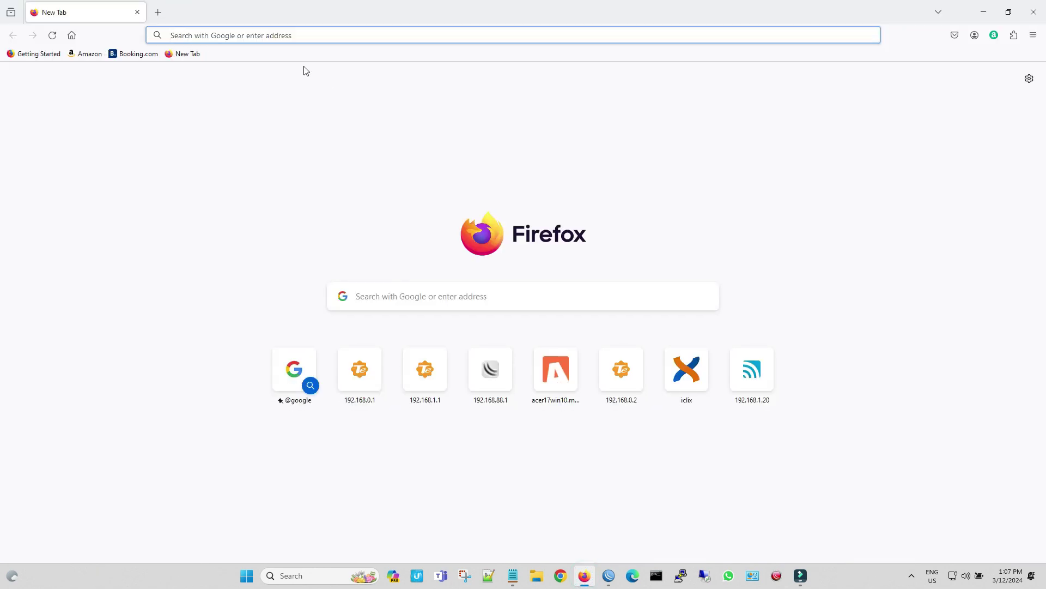
# Search Google for iclix bloemfontein and open the Iclix home page
pyautogui.write('iclix')
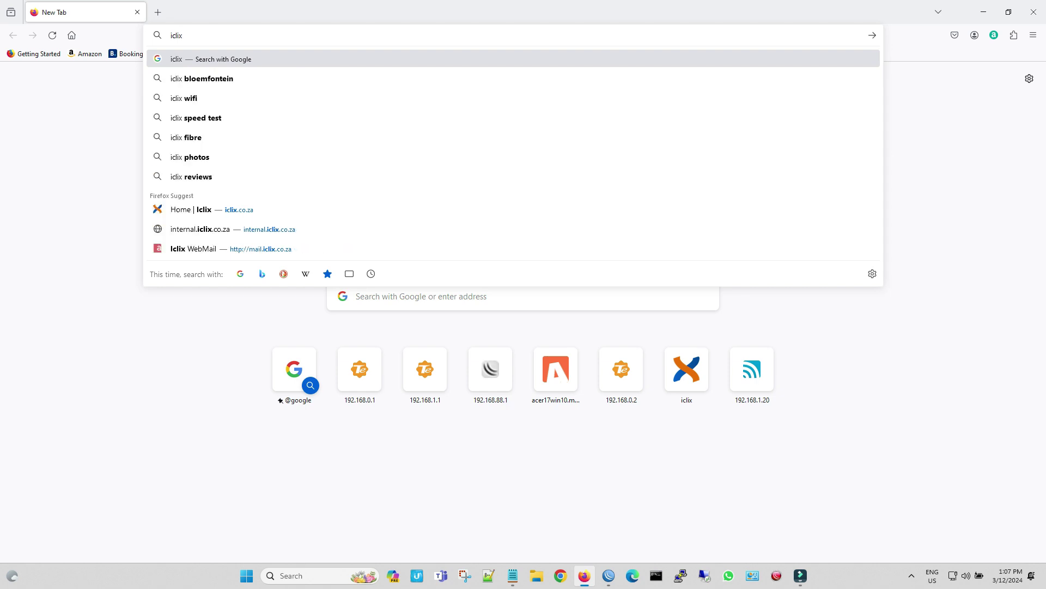
pyautogui.click(297, 82)
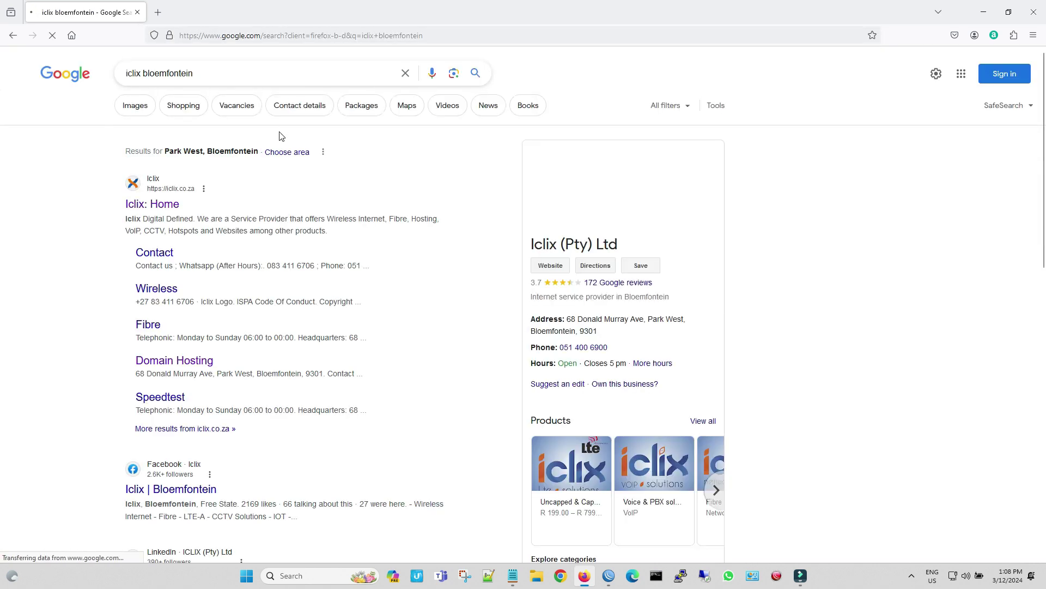
pyautogui.click(166, 205)
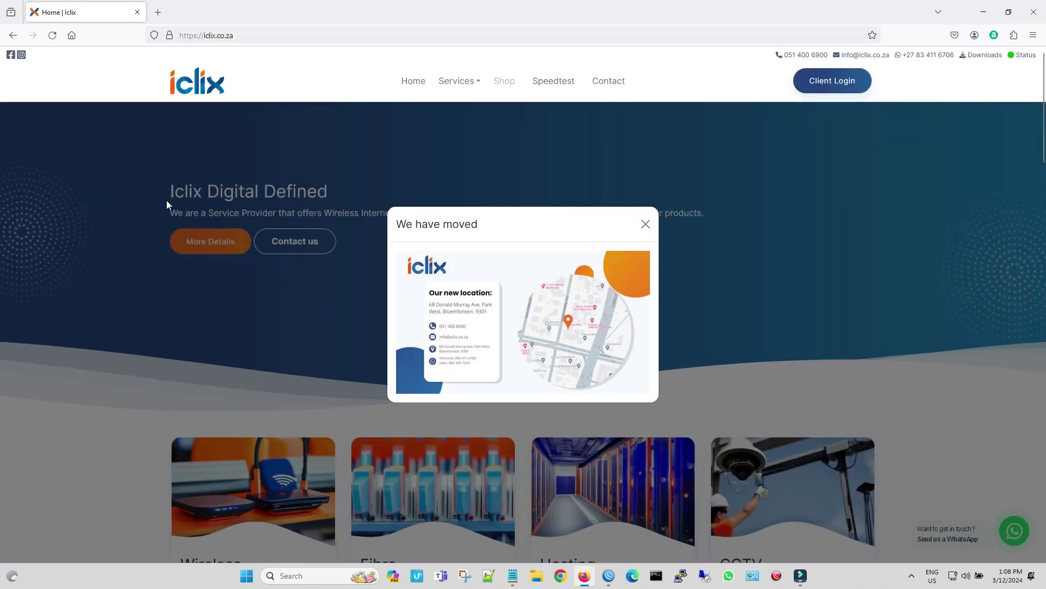
# In a new tab, search iclix gaming, filter to Videos, and open the Iclix Gaming YouTube channel
pyautogui.click(158, 12)
pyautogui.write('ic')
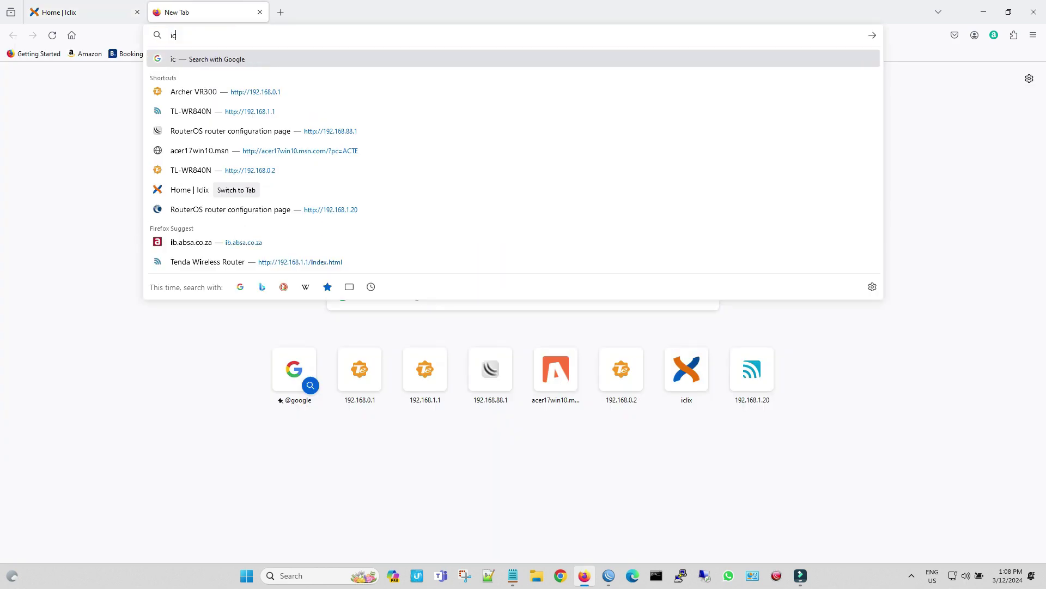
pyautogui.write('lix ga')
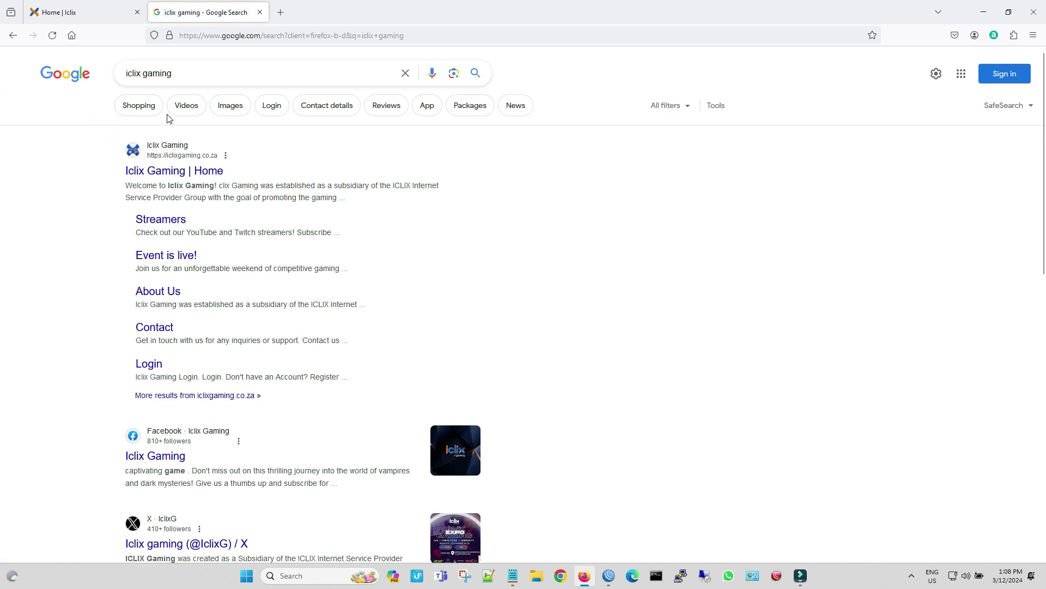
pyautogui.click(187, 106)
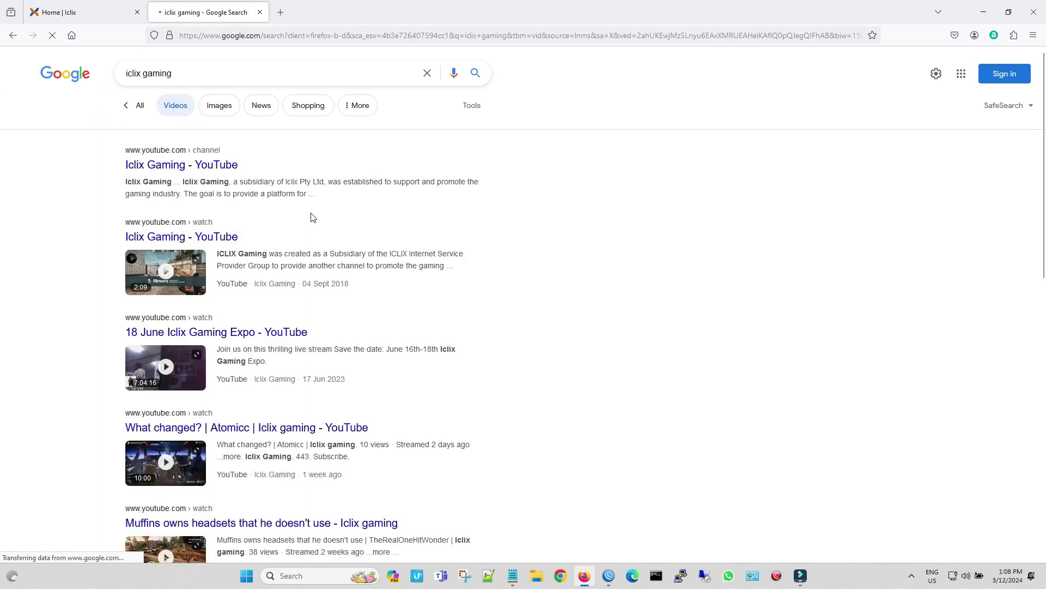
pyautogui.scroll(-3, 315, 215)
pyautogui.scroll(3, 312, 213)
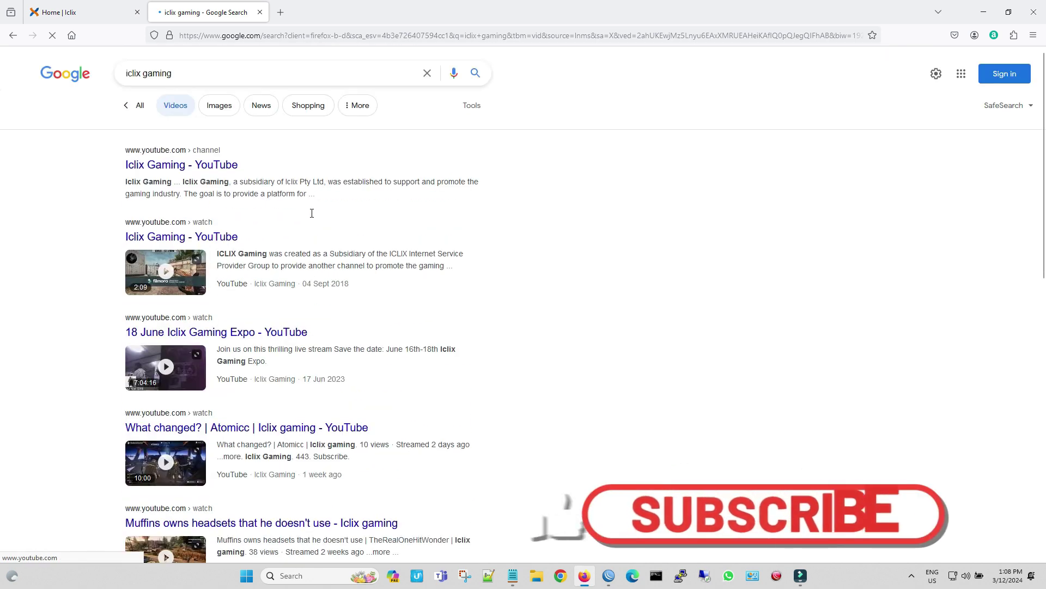
pyautogui.click(225, 166)
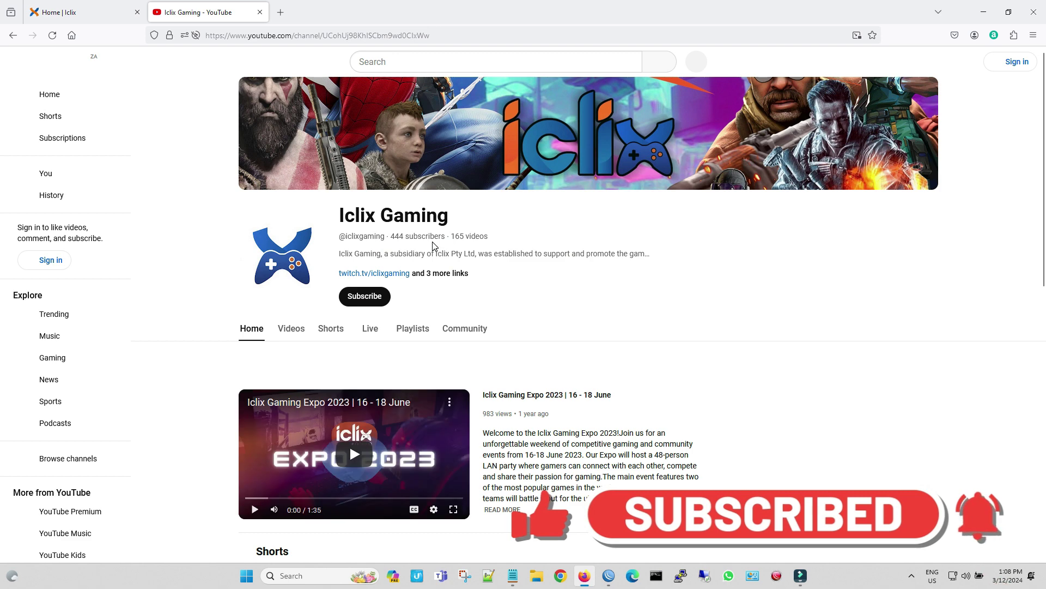
pyautogui.scroll(-4, 434, 245)
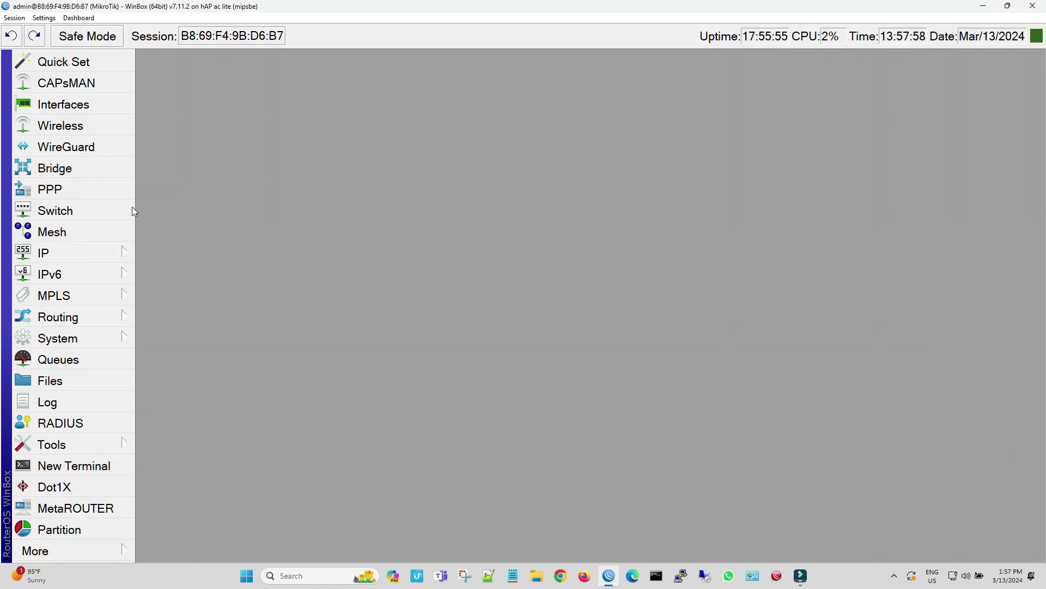
# Show the WiFi Interfaces list under Wireless and enable wlan1
pyautogui.click(87, 129)
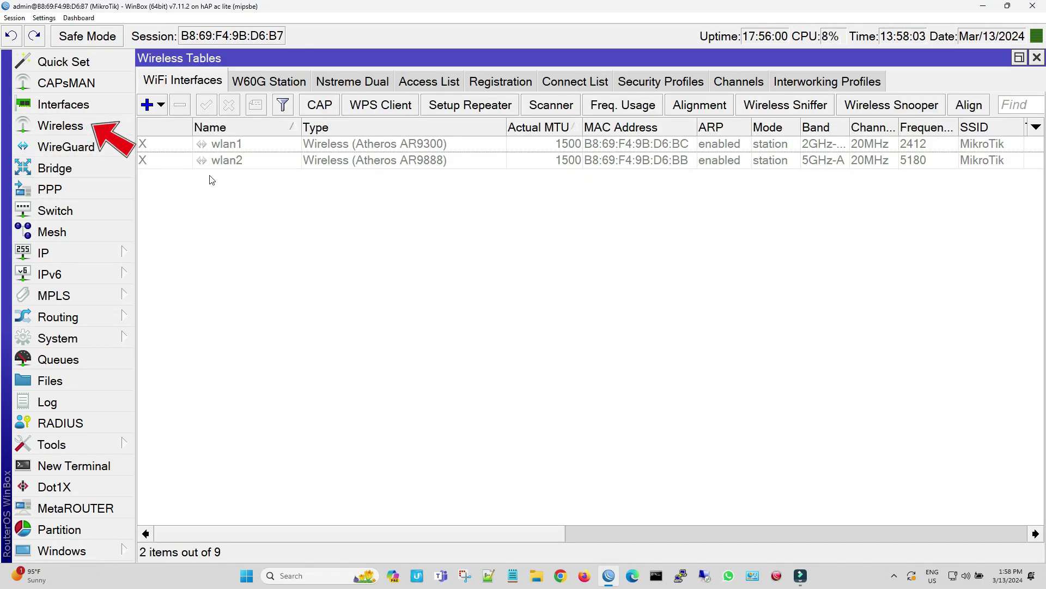
pyautogui.click(230, 147)
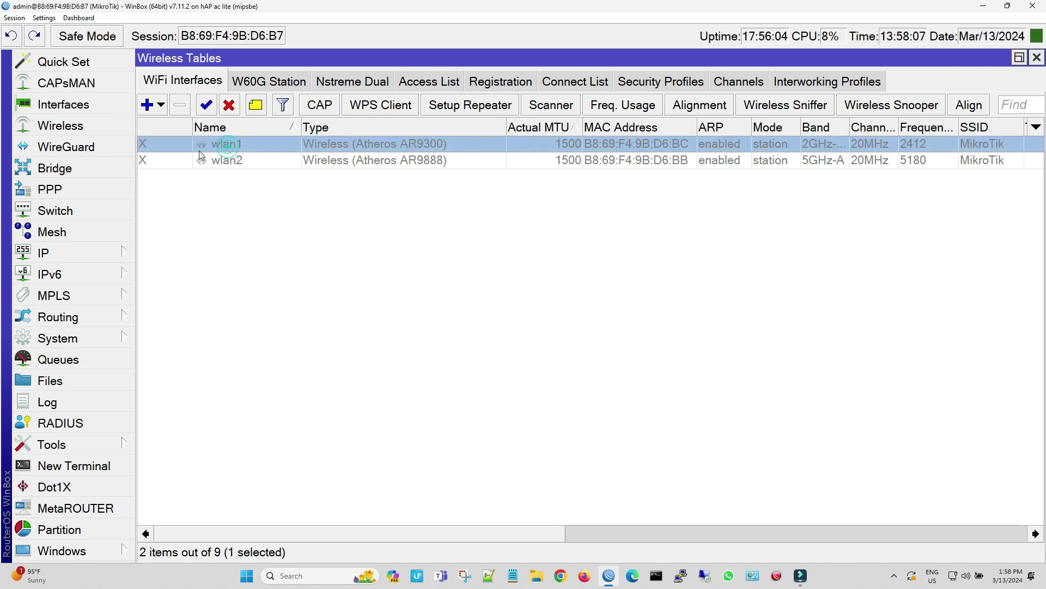
pyautogui.click(205, 105)
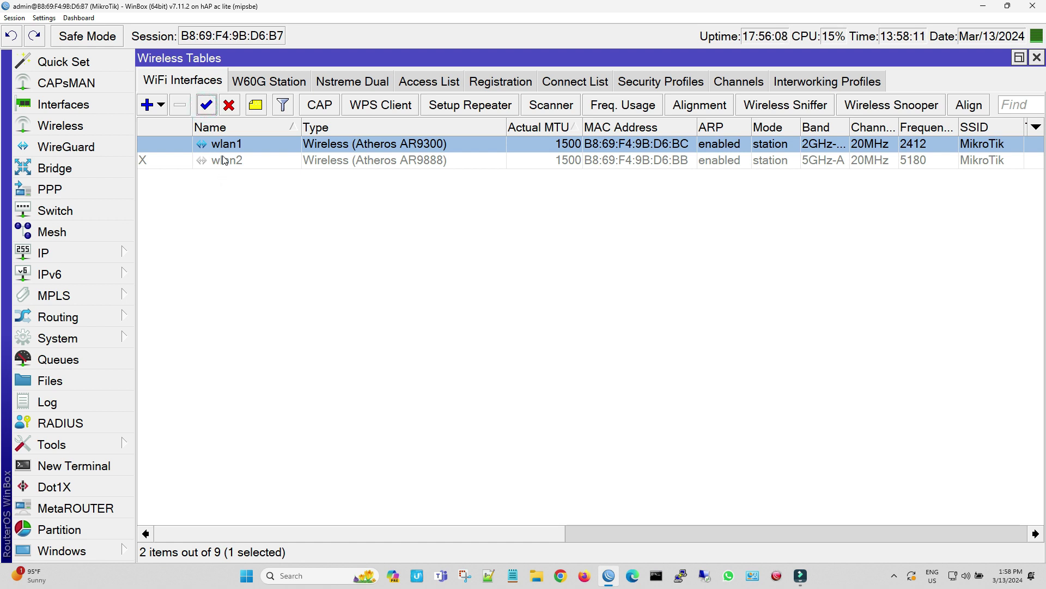
# Enable wlan2, then set wlan1's mode to ap bridge in Simple Mode
pyautogui.click(227, 161)
pyautogui.click(206, 105)
pyautogui.doubleClick(341, 147)
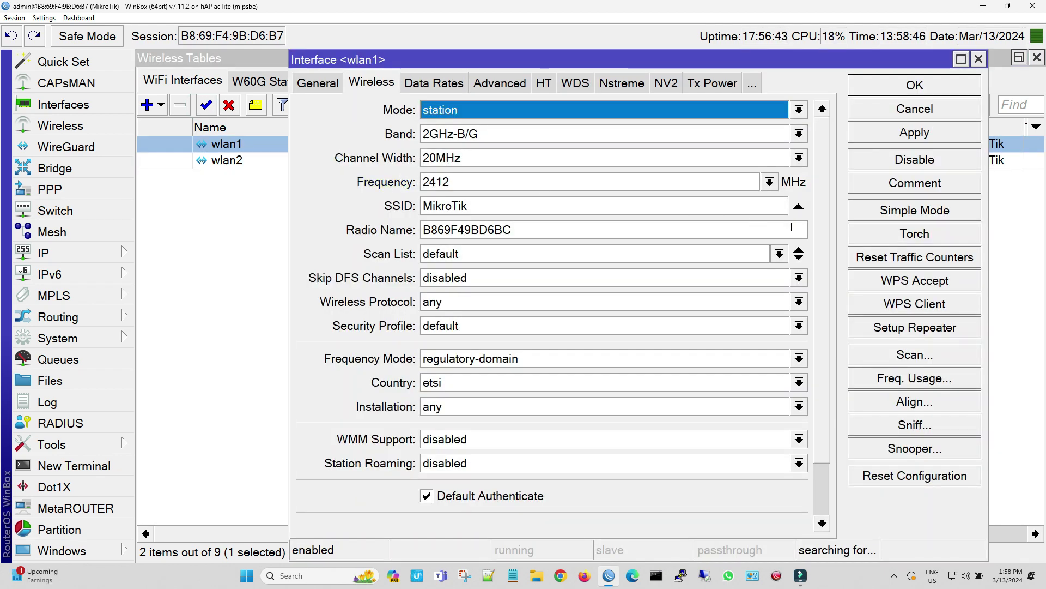
pyautogui.click(925, 213)
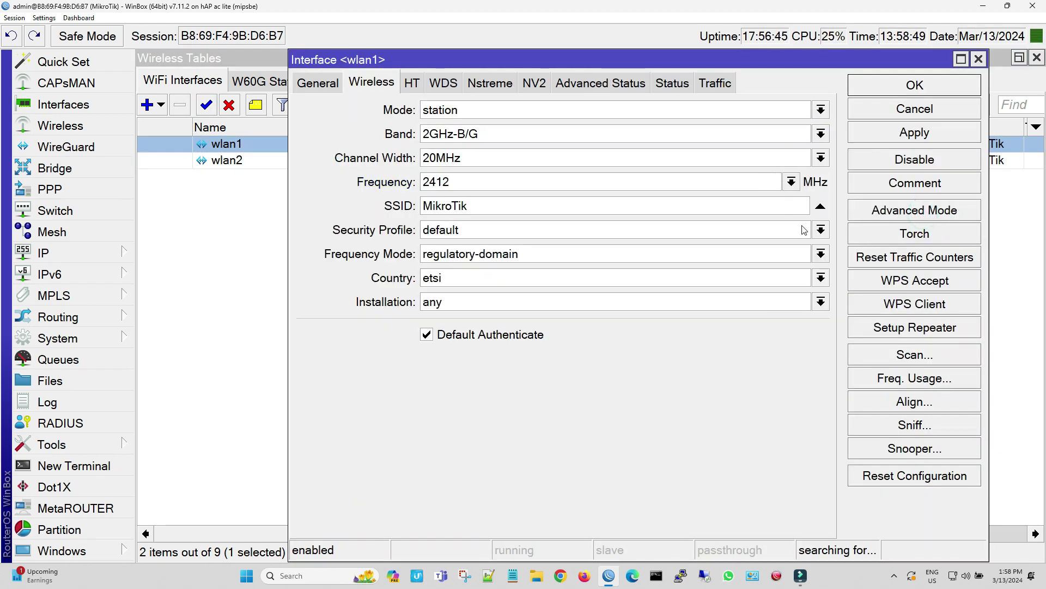
pyautogui.click(509, 120)
pyautogui.click(507, 141)
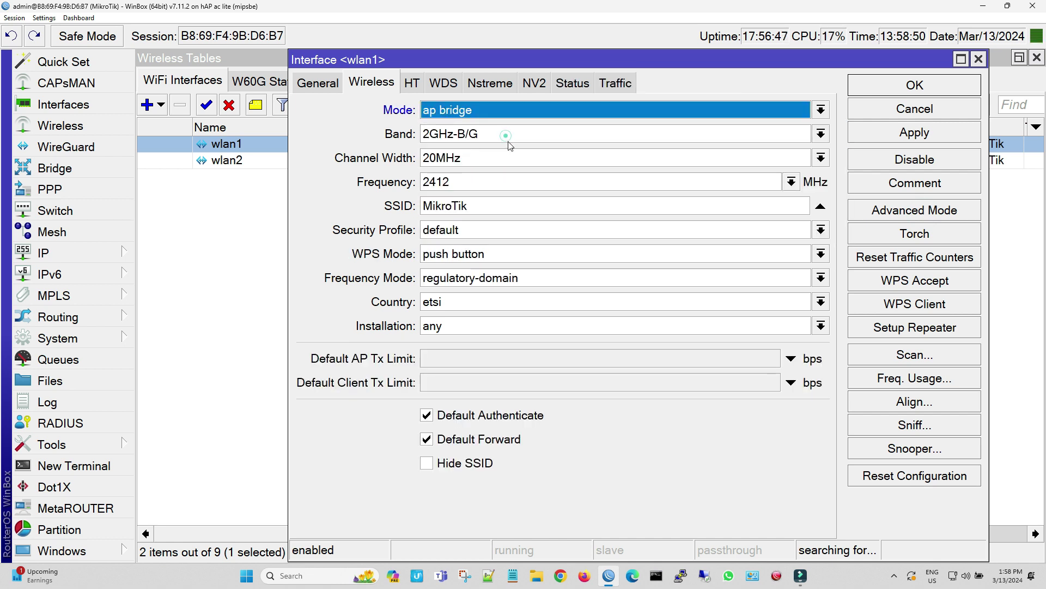
# Give wlan1 band 2GHz-B/G/N, frequency auto and SSID Muffin WiFi
pyautogui.click(510, 139)
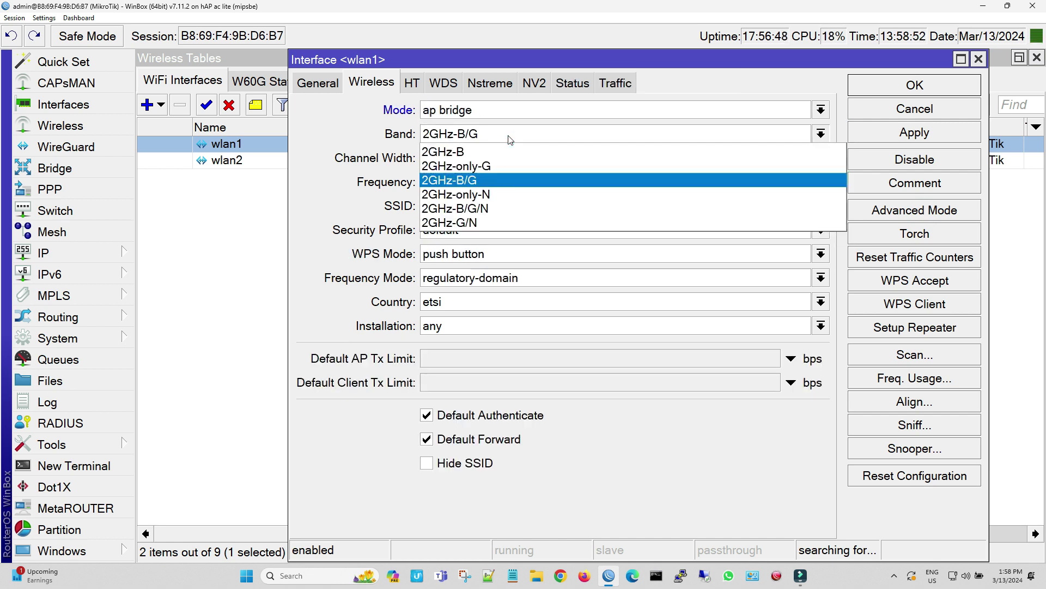
pyautogui.click(511, 203)
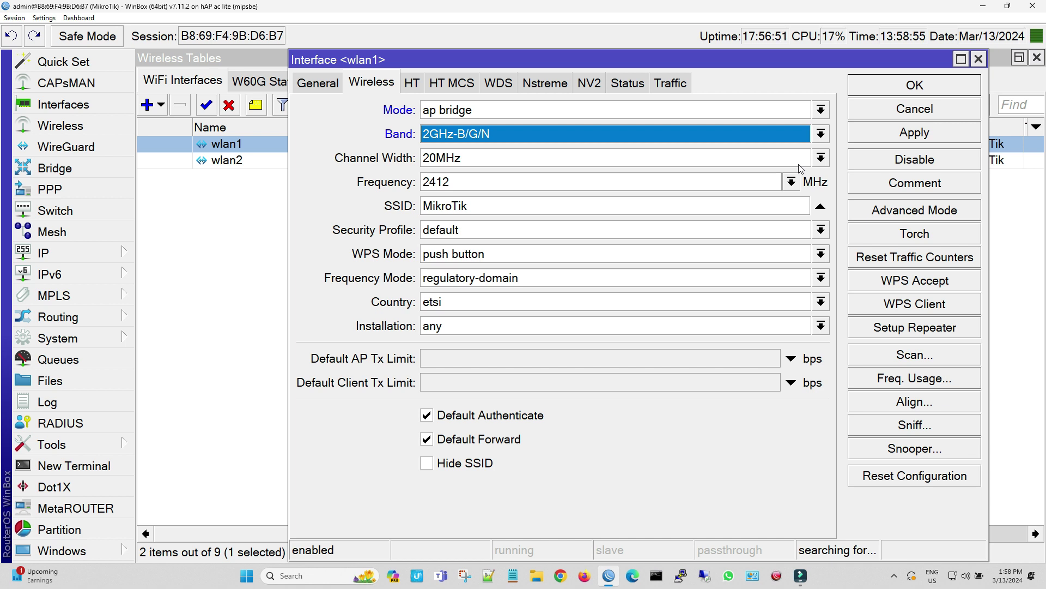
pyautogui.click(791, 182)
pyautogui.press('Escape')
pyautogui.click(515, 207)
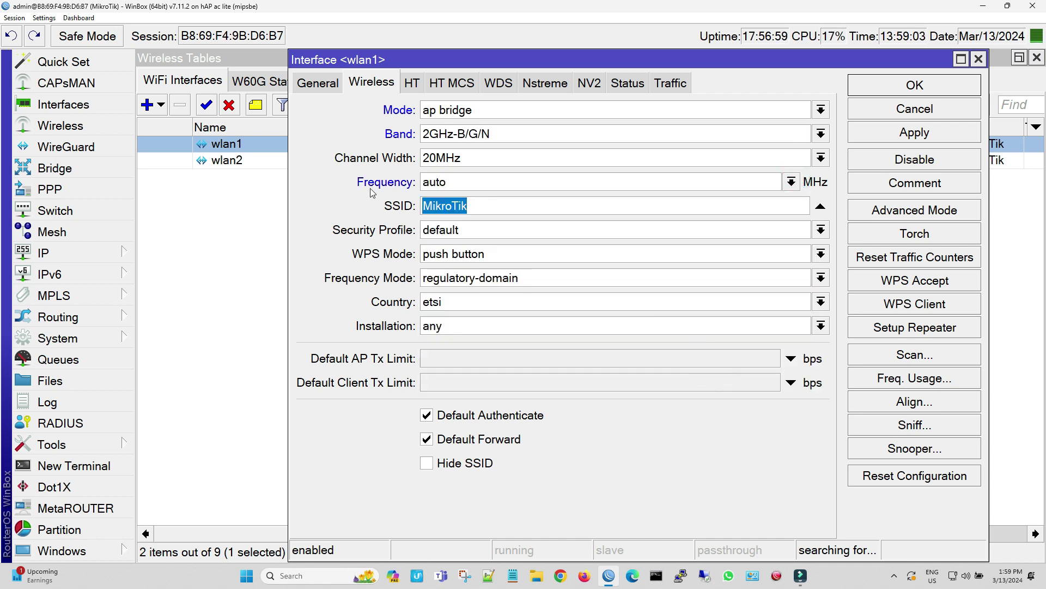
pyautogui.write('Muffin WiFi')
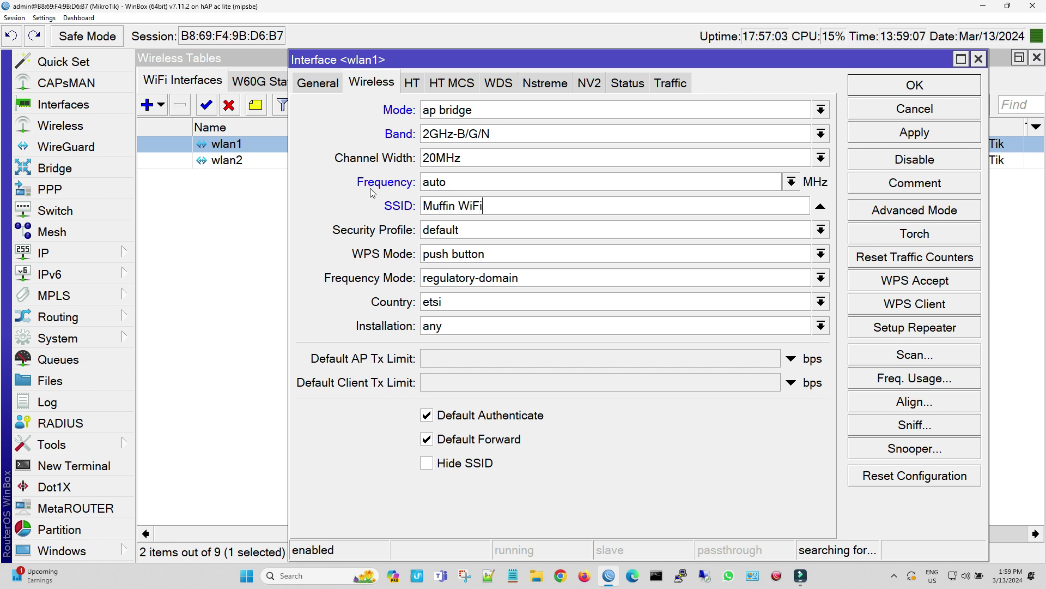
# Set wlan1's country to south africa and installation to indoor, then apply and save
pyautogui.click(487, 301)
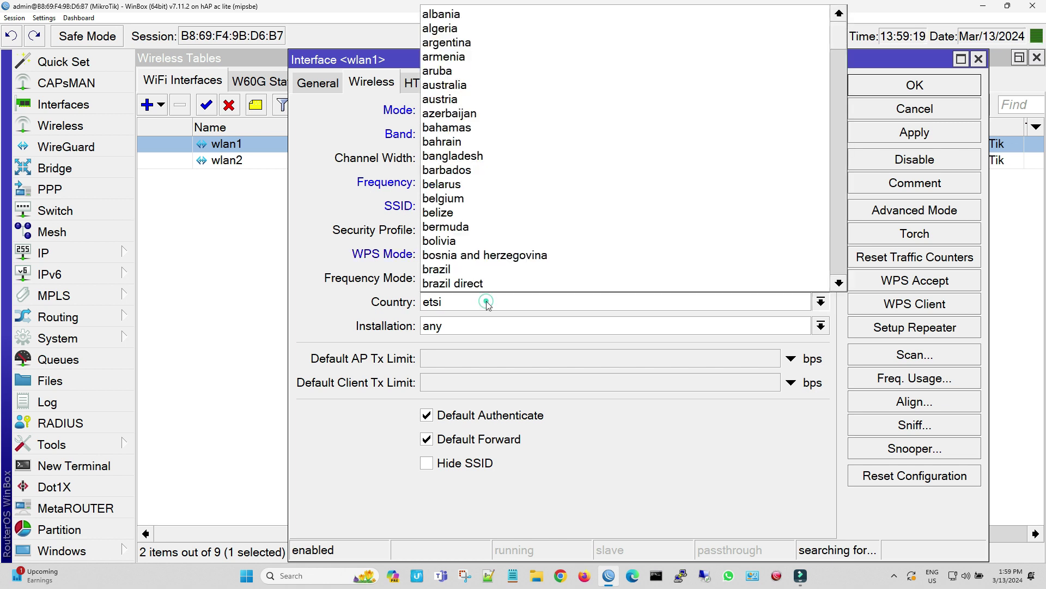
pyautogui.write('sri lanka')
pyautogui.press('Up')
pyautogui.press('Up')
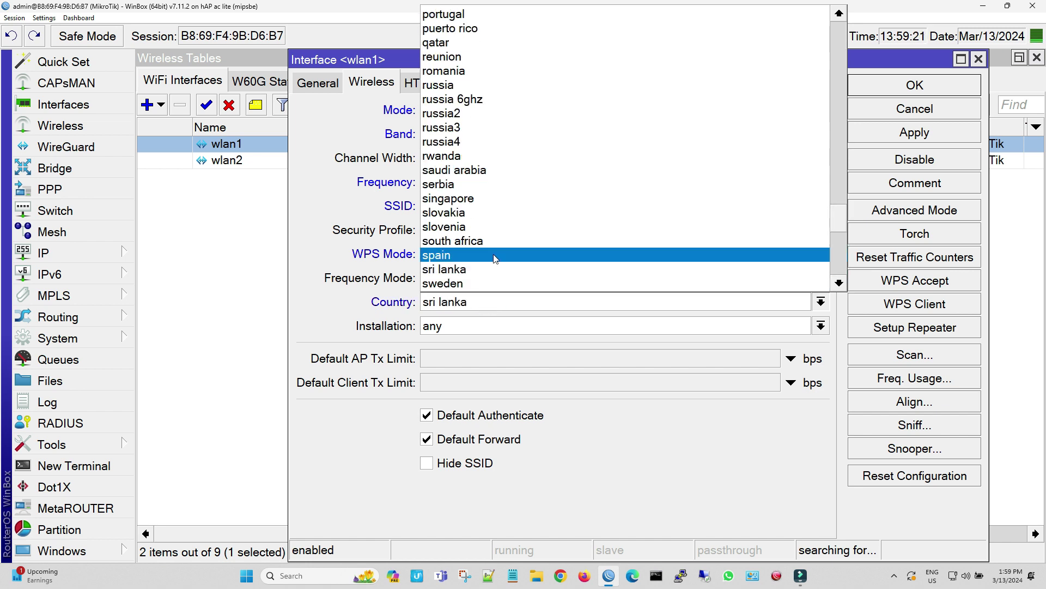
pyautogui.press('Return')
pyautogui.click(487, 326)
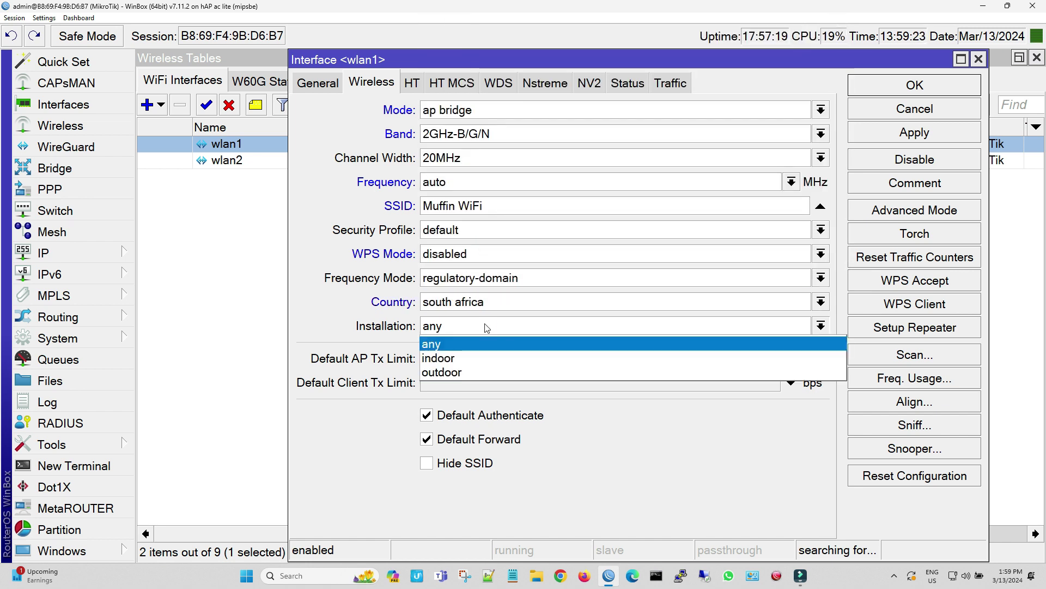
pyautogui.click(478, 357)
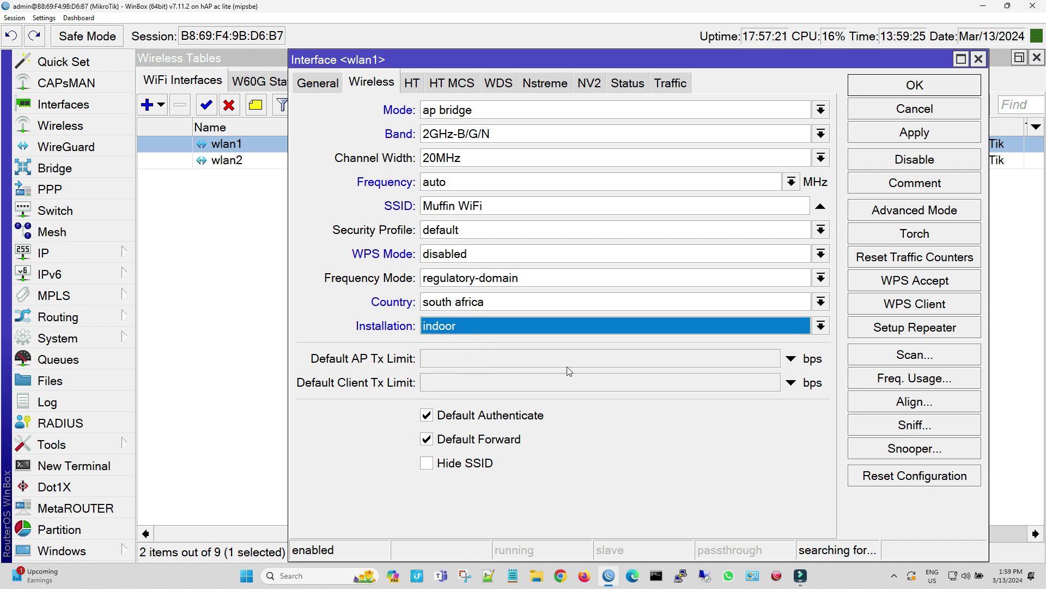
pyautogui.click(911, 133)
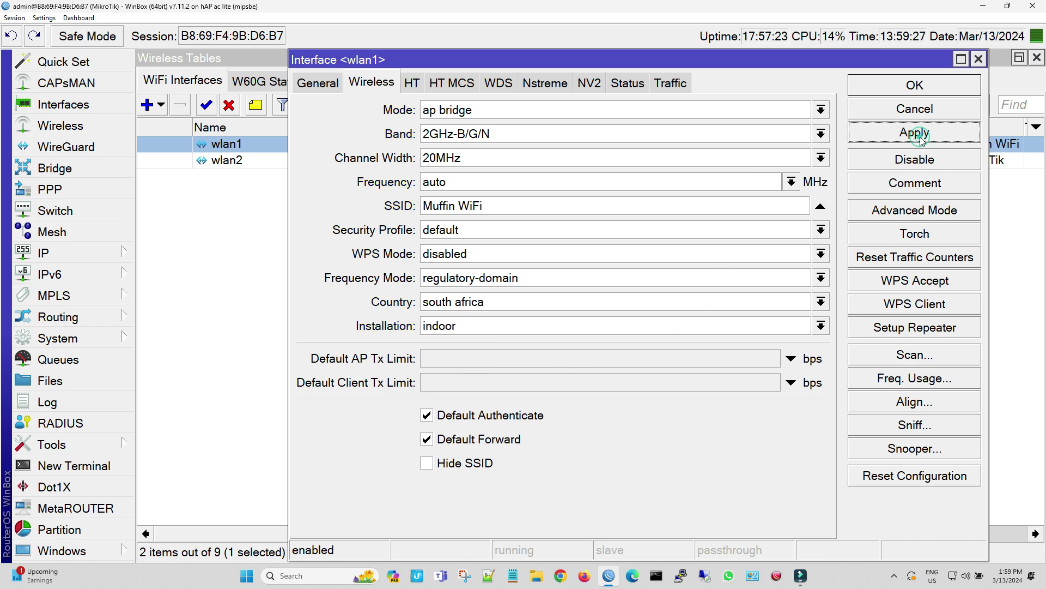
pyautogui.click(915, 86)
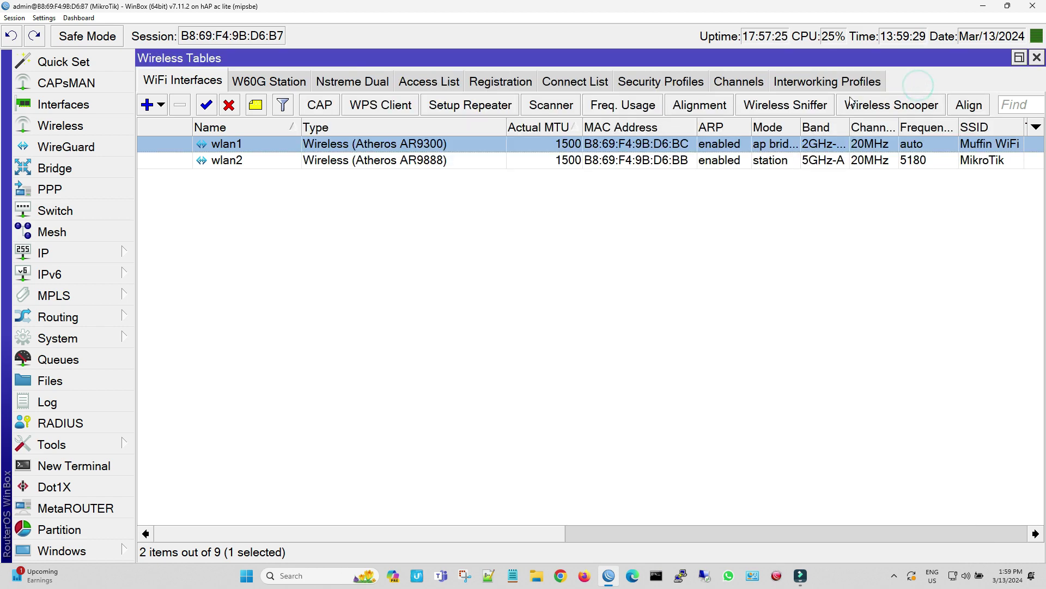
# Open wlan2's wireless settings in Simple Mode and set its mode to ap bridge
pyautogui.click(511, 162)
pyautogui.doubleClick(511, 161)
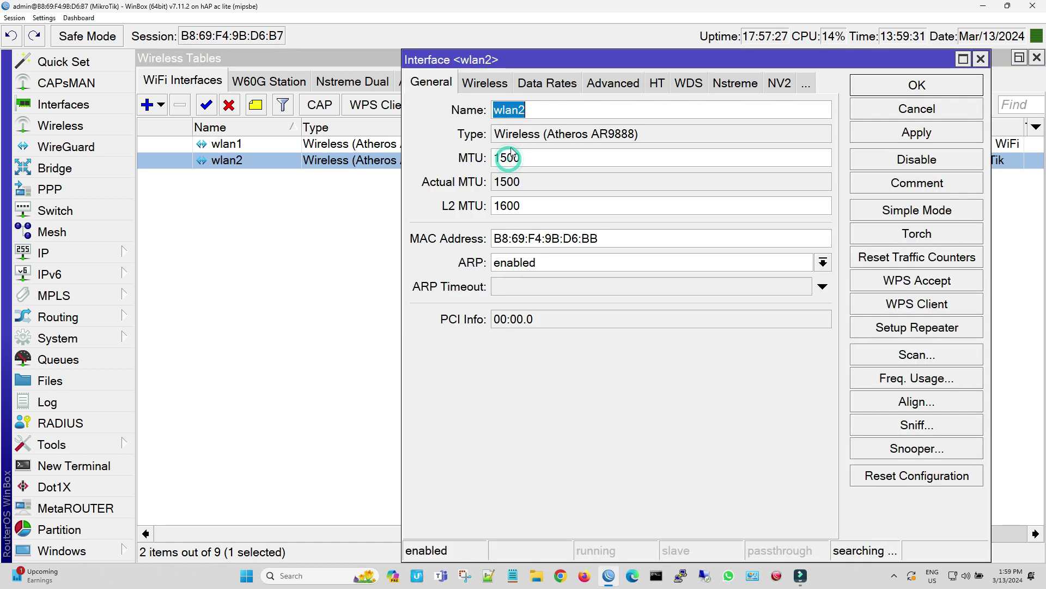
pyautogui.click(486, 85)
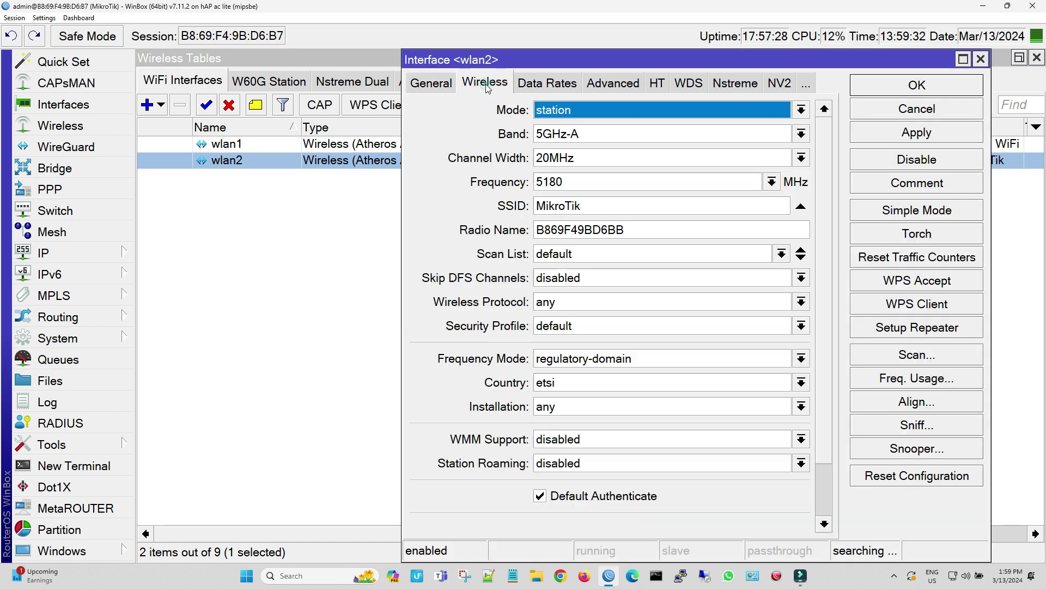
pyautogui.click(872, 210)
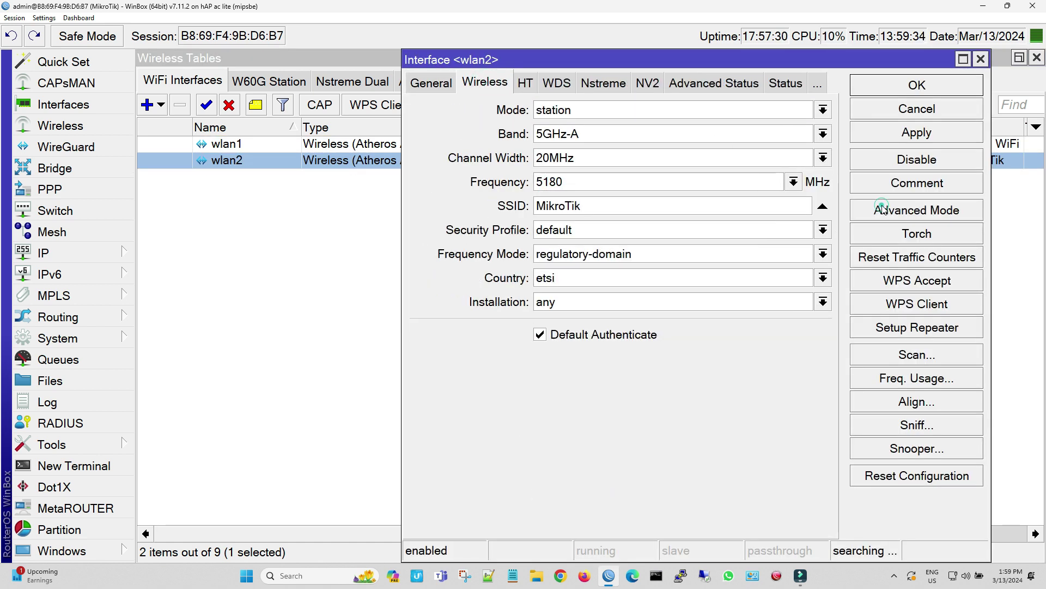
pyautogui.click(823, 110)
pyautogui.click(710, 141)
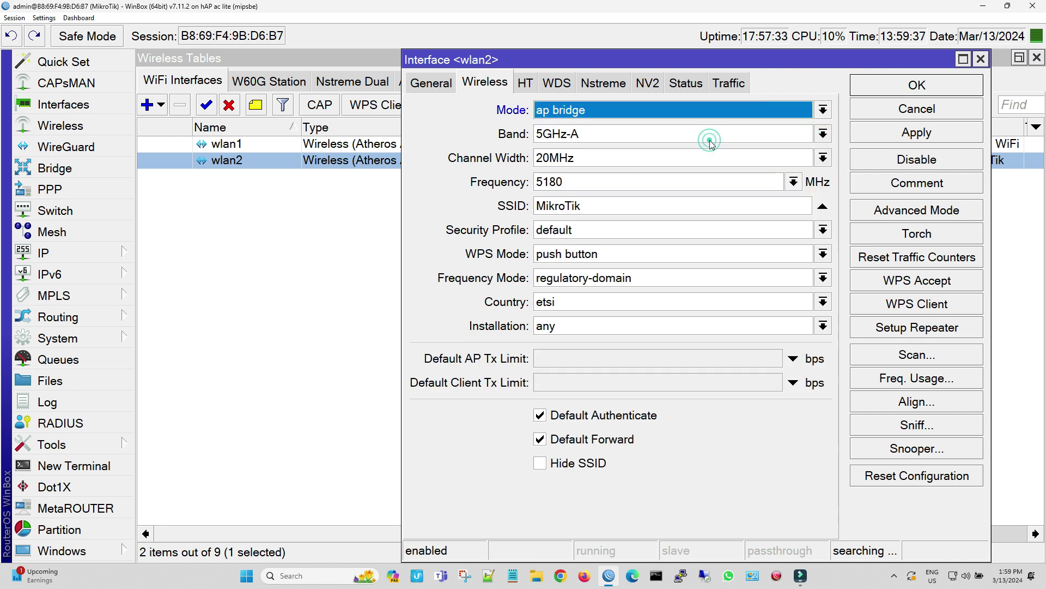
# Set wlan2 to band 5GHz-A/N/AC, channel width 20/40/80MHz XXXX, frequency auto
pyautogui.click(823, 134)
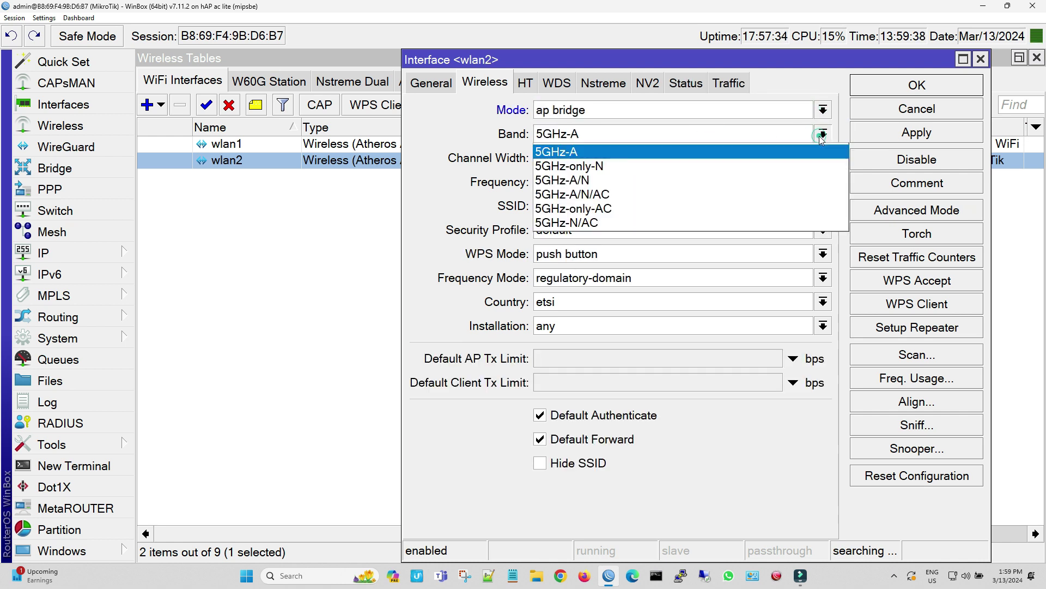
pyautogui.click(774, 195)
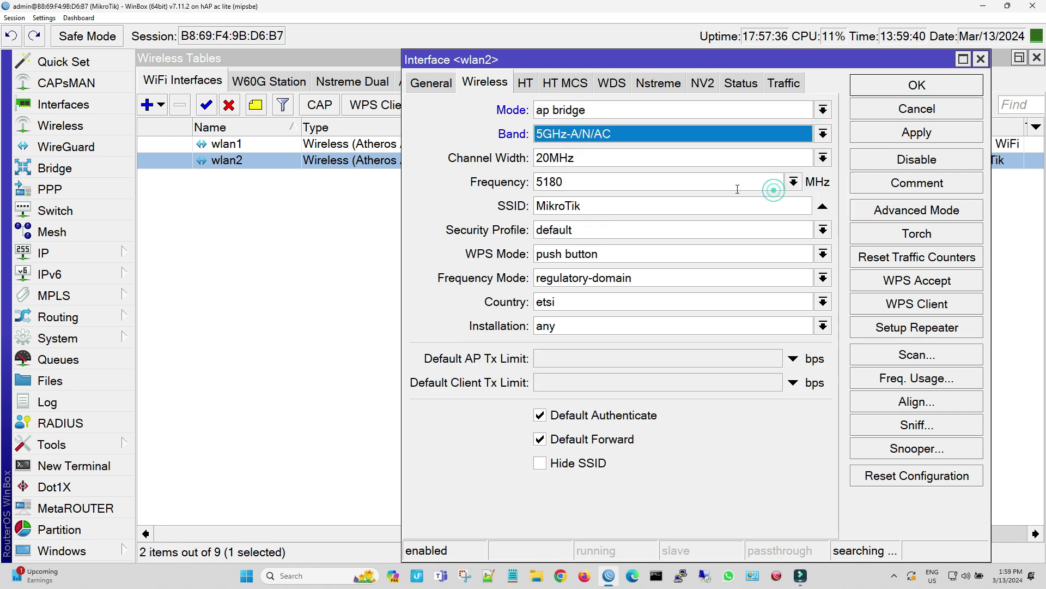
pyautogui.click(823, 159)
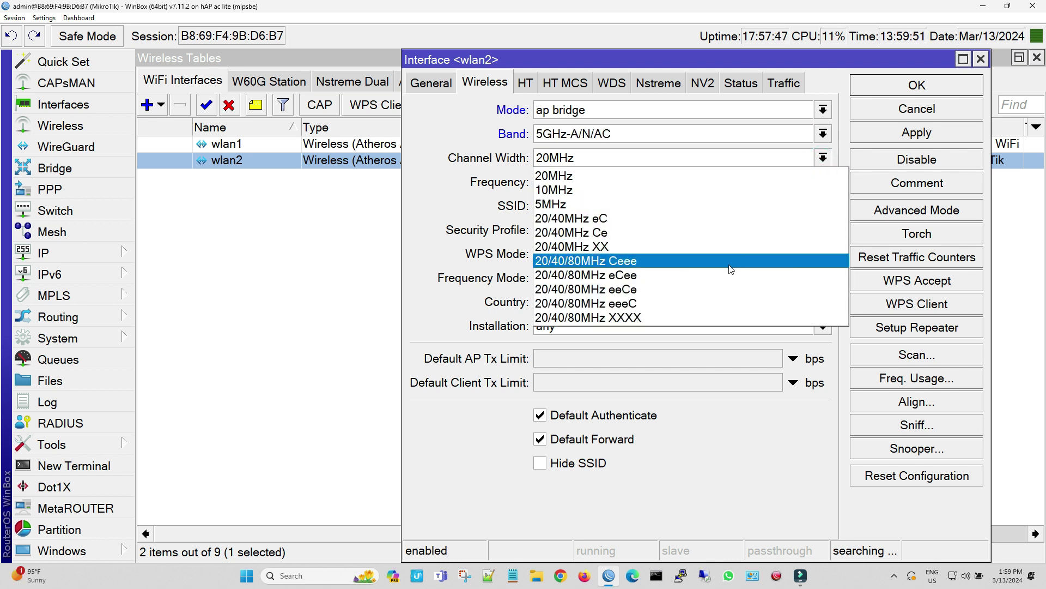
pyautogui.click(708, 315)
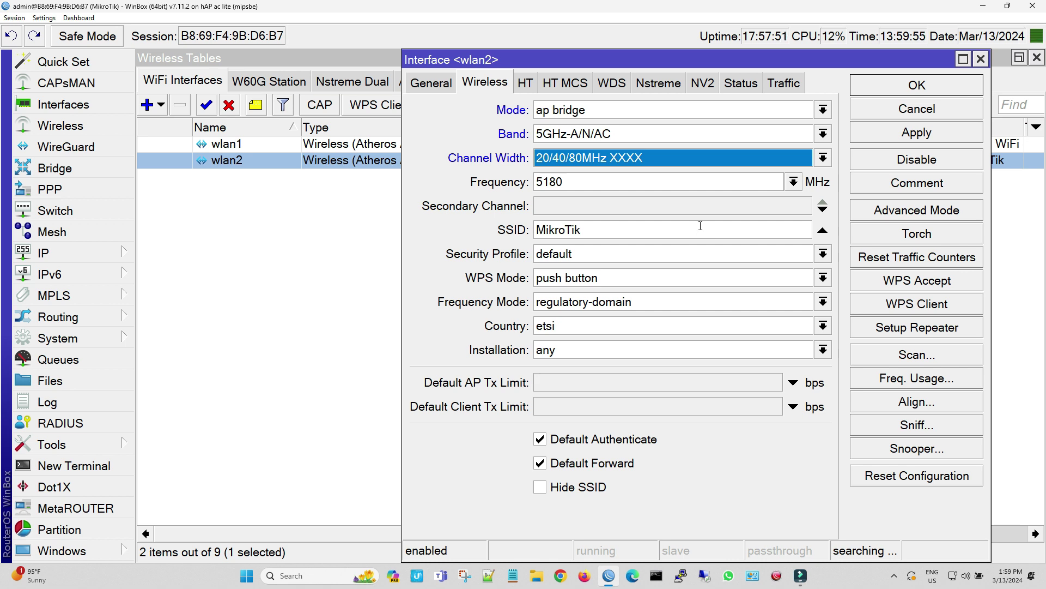
pyautogui.click(793, 182)
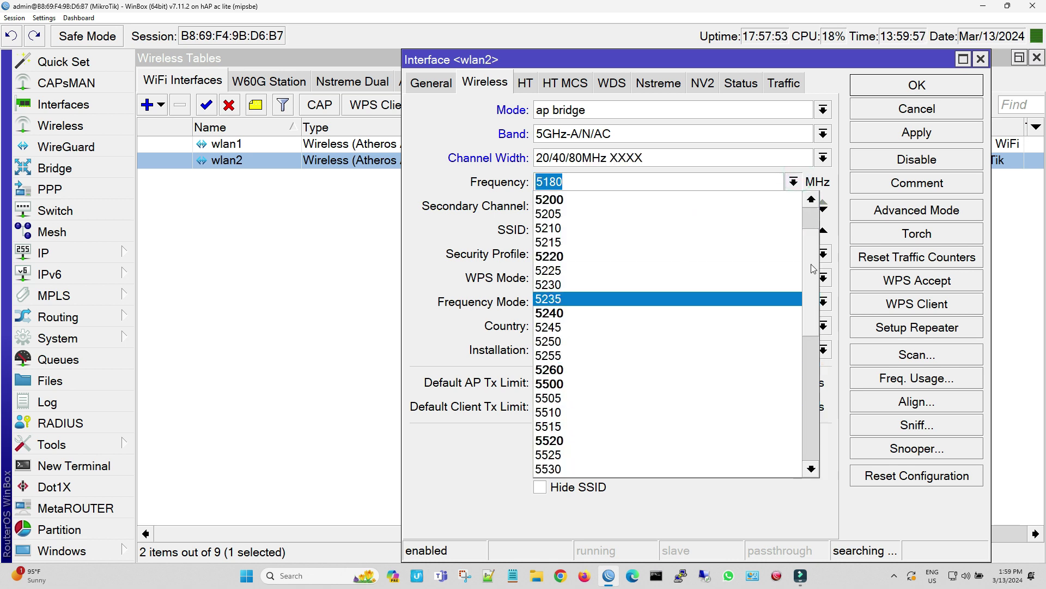
pyautogui.click(816, 333)
pyautogui.scroll(-3, 816, 333)
pyautogui.click(618, 467)
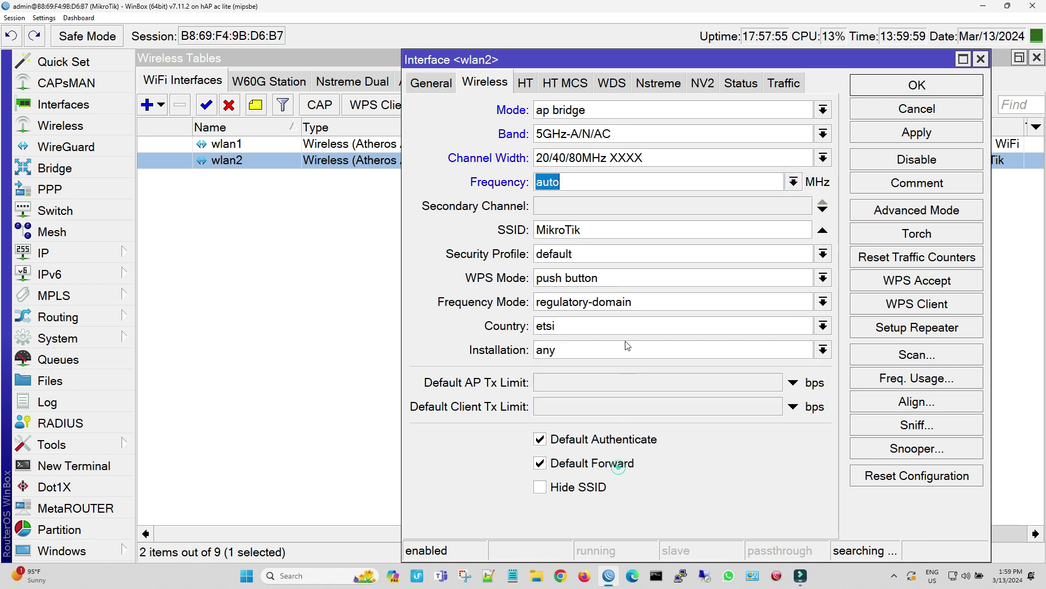
# Change wlan2's SSID to Muffin 5GHz and disable WPS
pyautogui.doubleClick(612, 232)
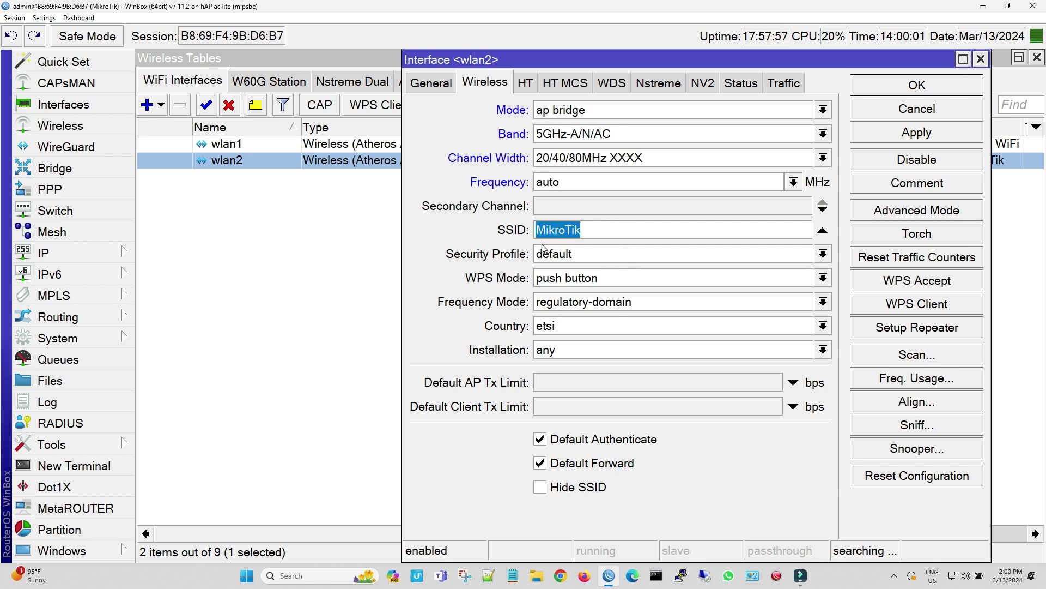
pyautogui.press('BackSpace')
pyautogui.write('Muffin 5G')
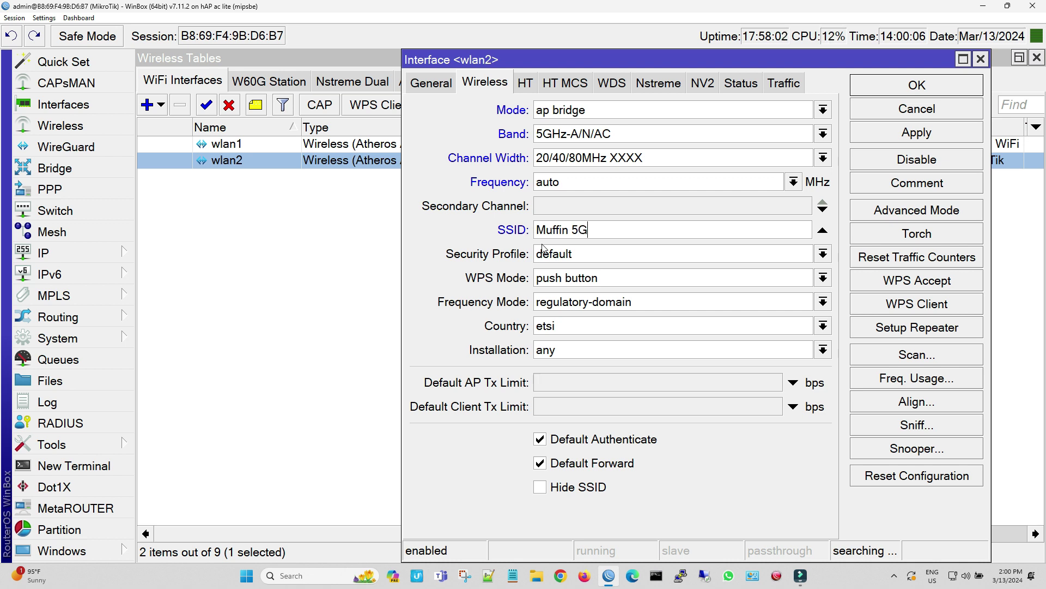
pyautogui.write('Hz')
pyautogui.click(582, 279)
pyautogui.click(582, 292)
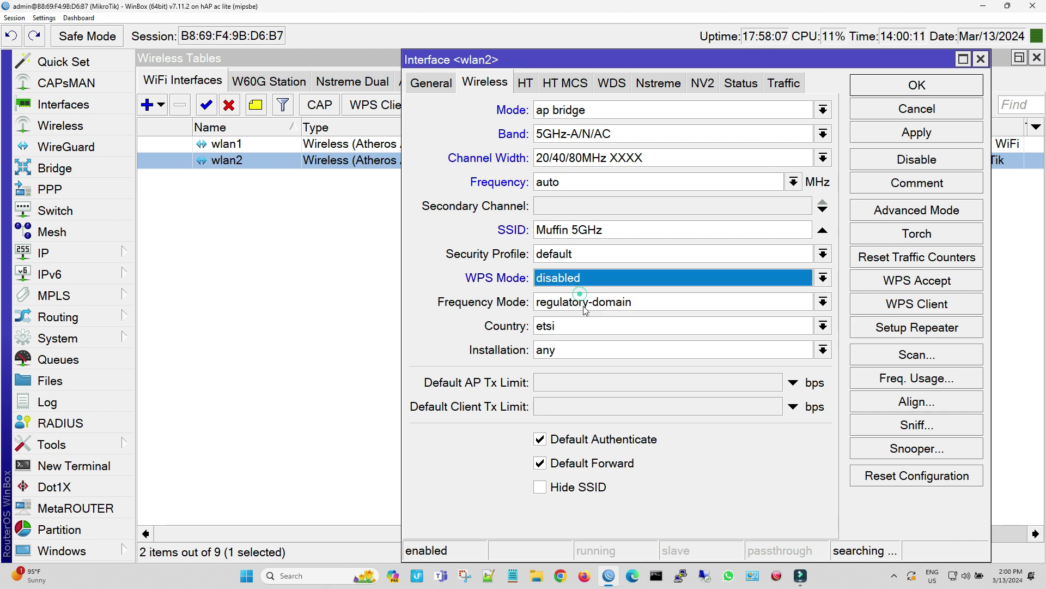
# Set wlan2's country to south africa and installation to indoor, then apply and save
pyautogui.click(585, 327)
pyautogui.write('sri lanka')
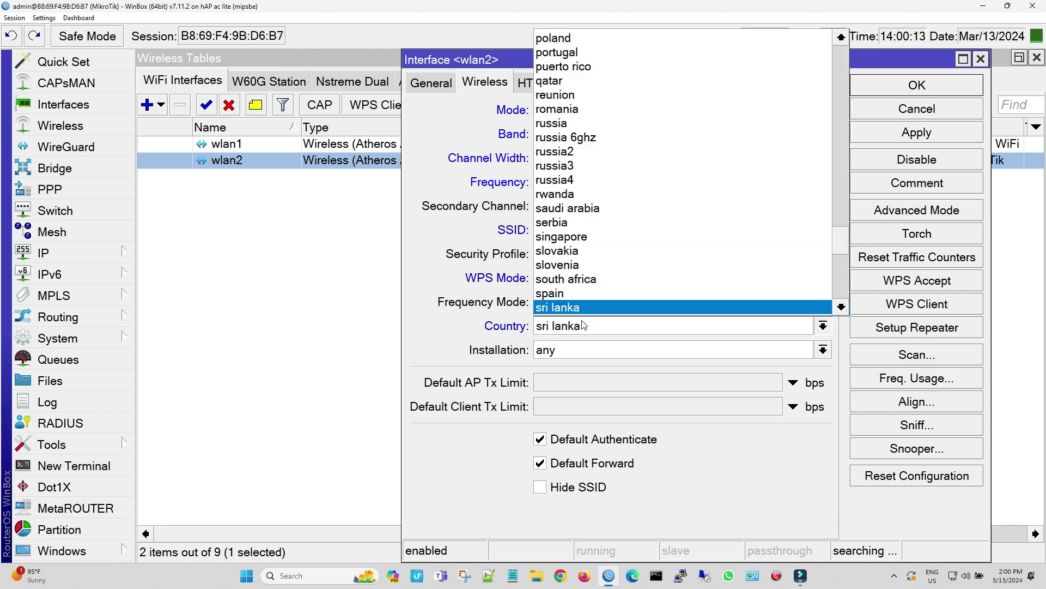
pyautogui.click(583, 265)
pyautogui.click(582, 348)
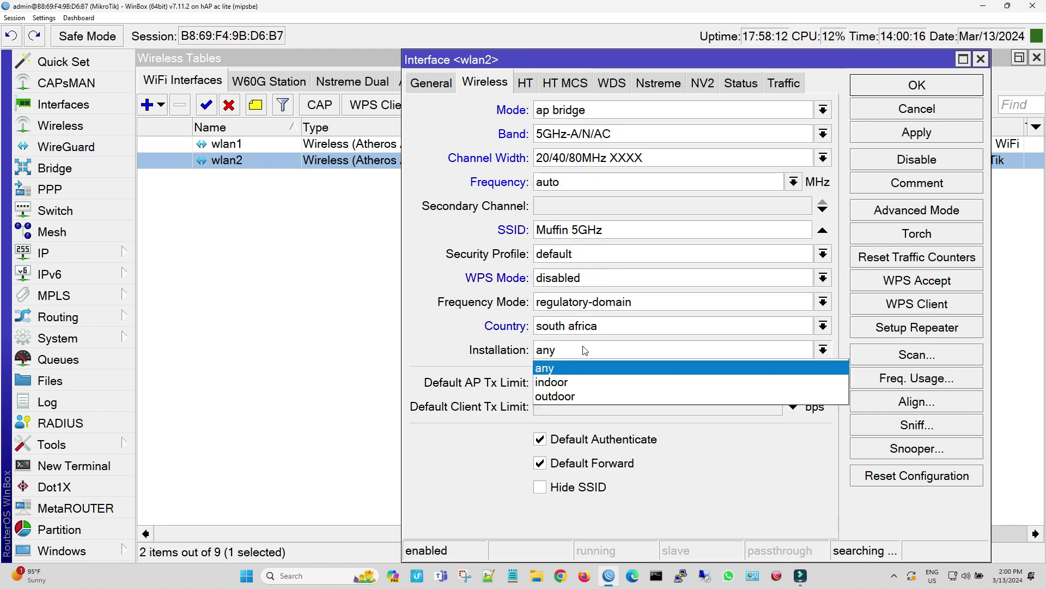
pyautogui.click(582, 380)
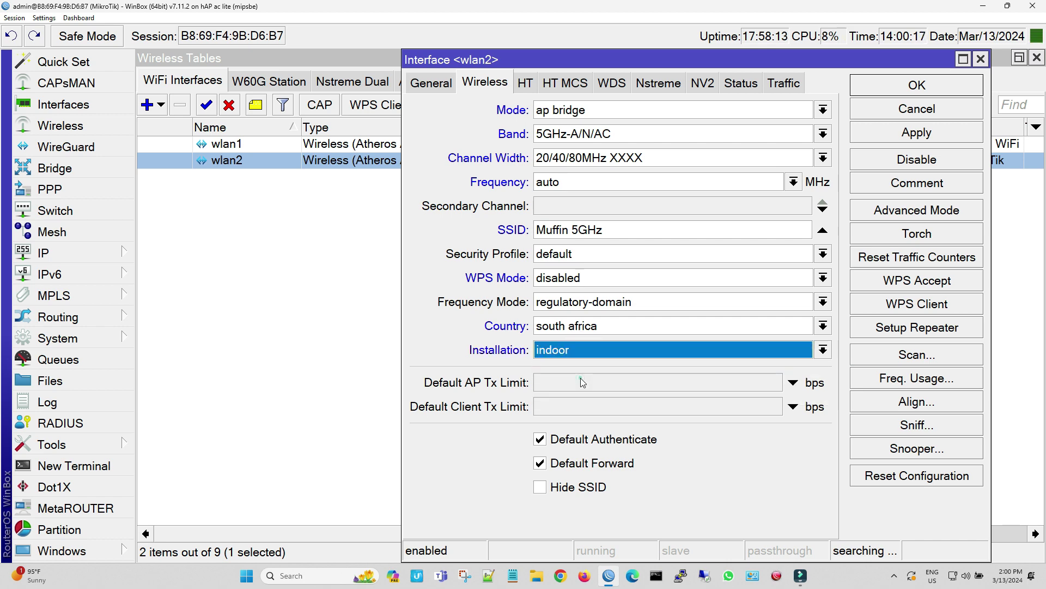
pyautogui.click(915, 137)
pyautogui.click(925, 91)
# Switch the default security profile to dynamic keys with WPA PSK and WPA2 PSK
pyautogui.click(661, 81)
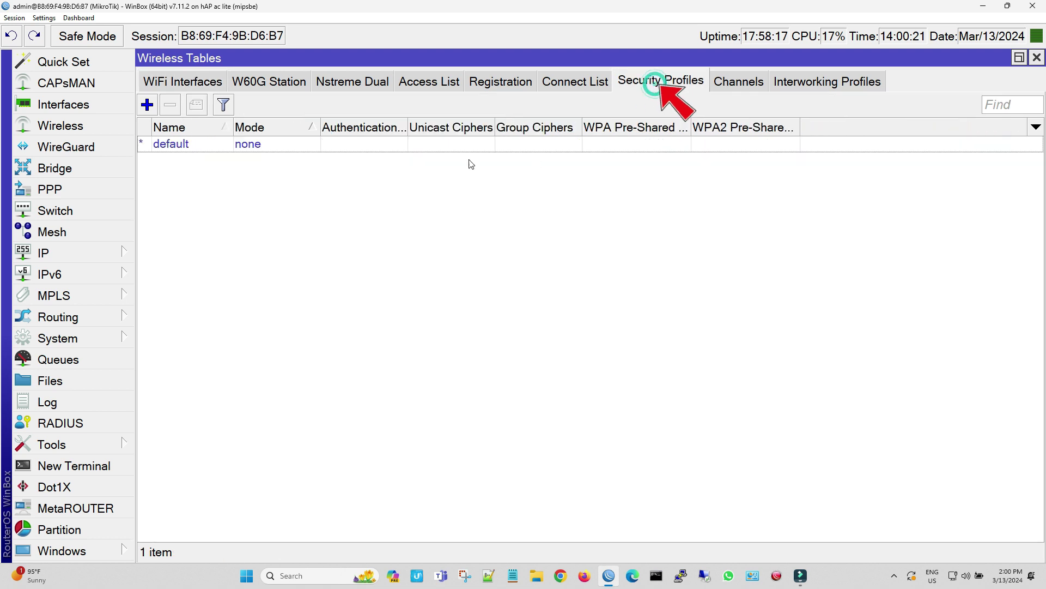
pyautogui.click(450, 145)
pyautogui.doubleClick(449, 147)
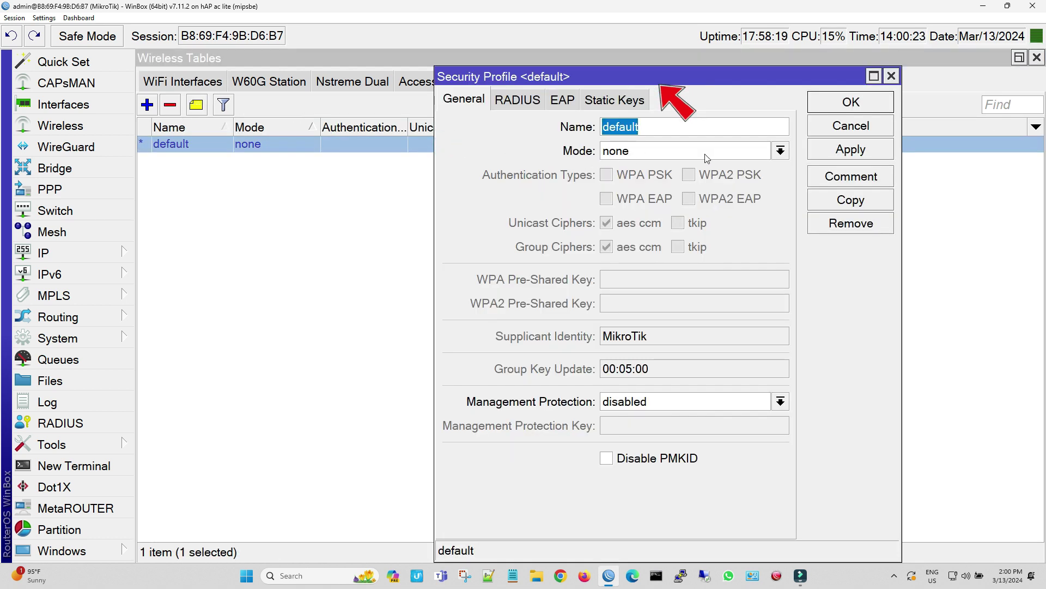
pyautogui.click(780, 151)
pyautogui.click(760, 167)
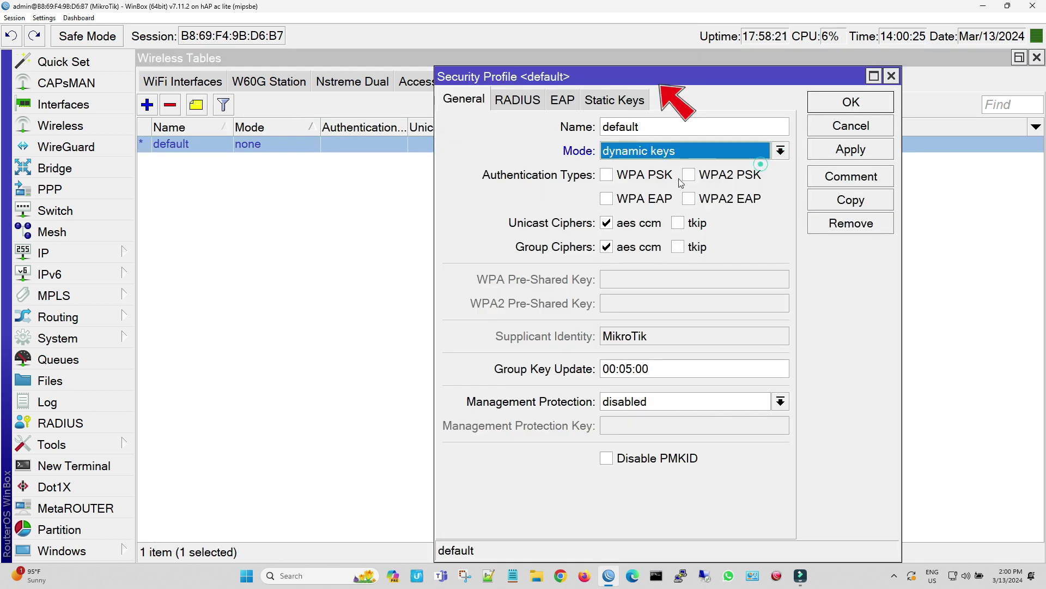
pyautogui.click(636, 176)
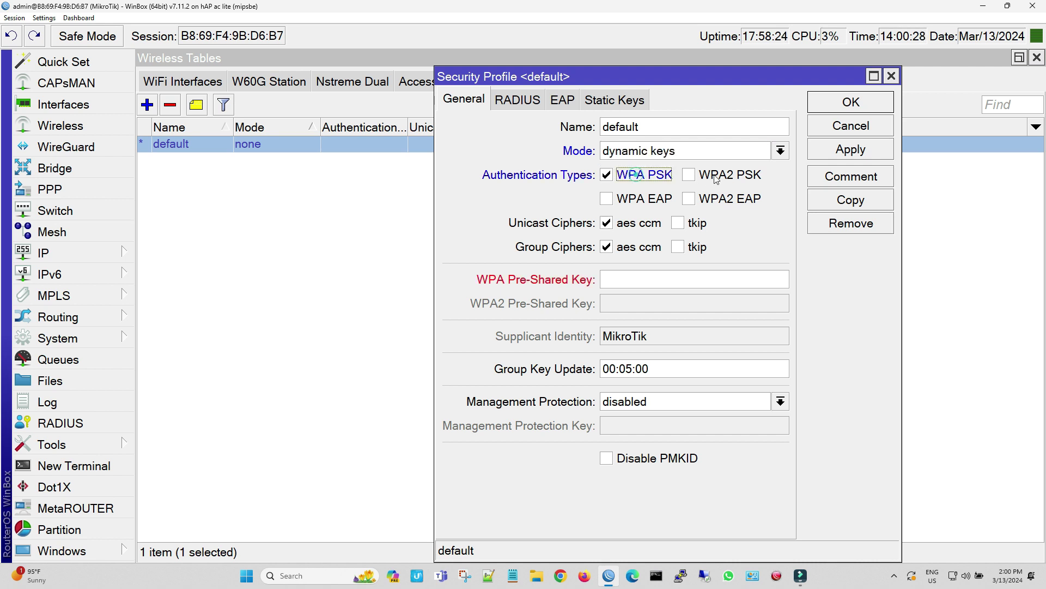
pyautogui.click(709, 176)
# Enter the WPA and WPA2 pre-shared keys, turn on Hide Passwords, and save the profile
pyautogui.click(623, 280)
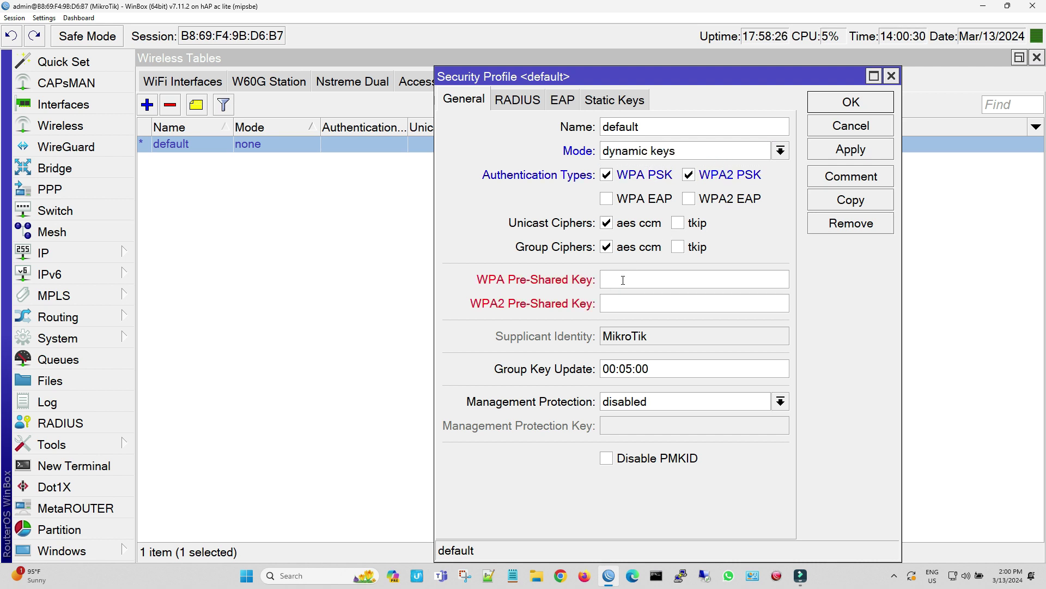
pyautogui.click(681, 298)
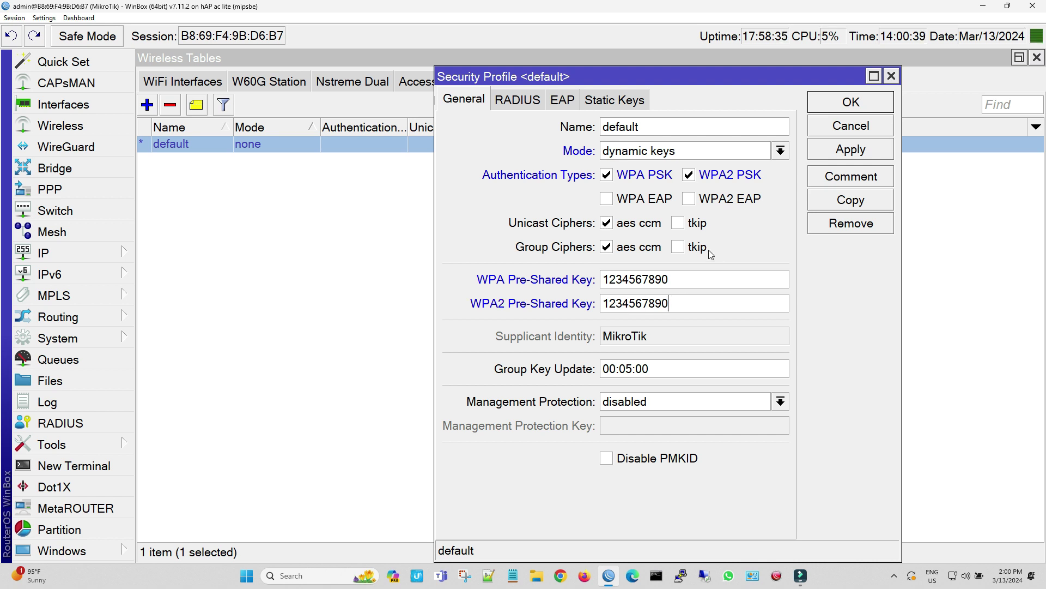
pyautogui.click(44, 18)
pyautogui.click(54, 43)
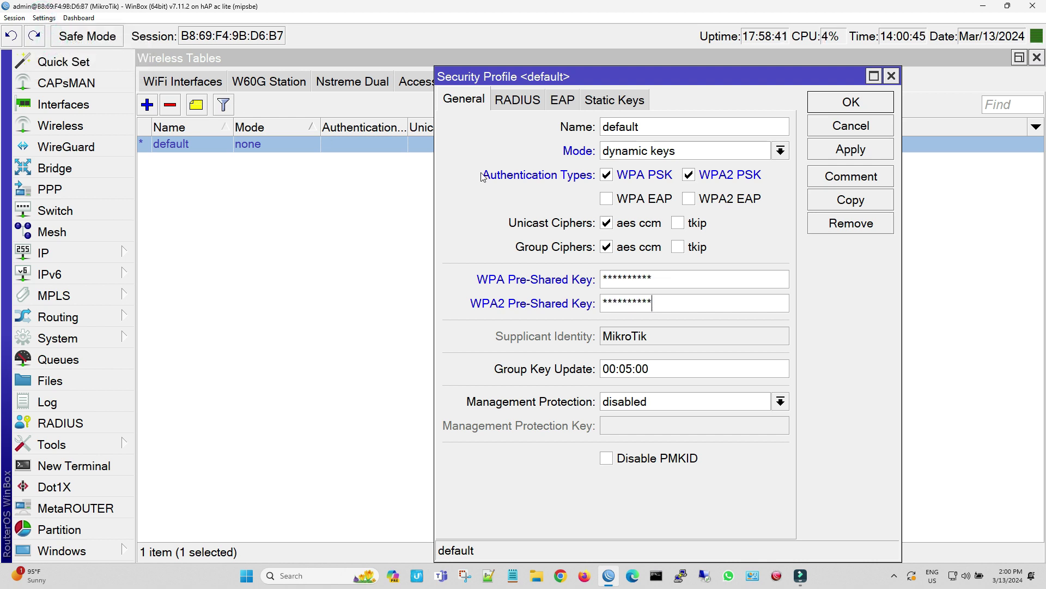
pyautogui.click(854, 150)
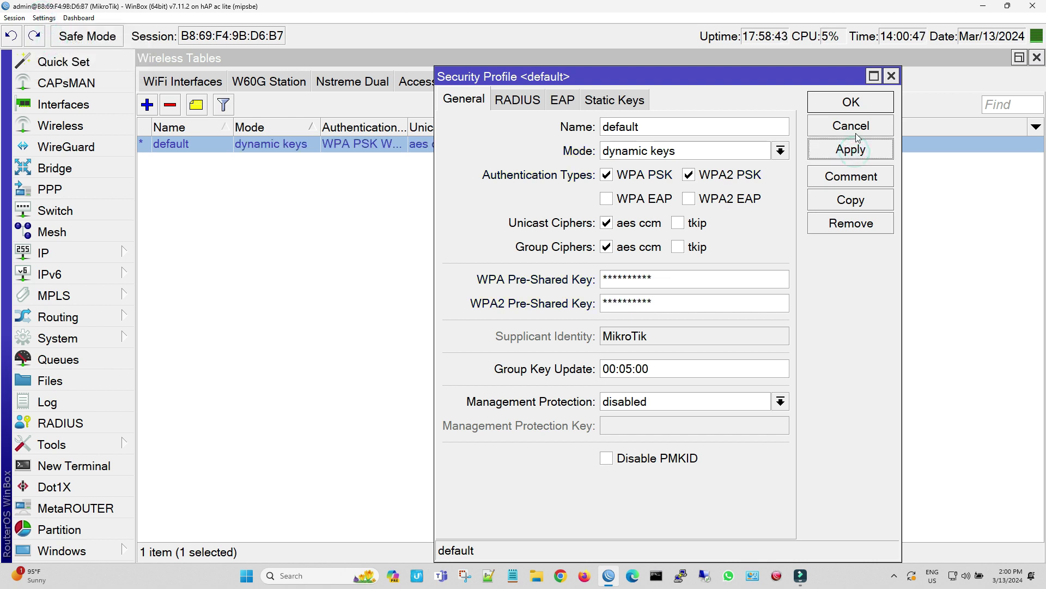
pyautogui.click(854, 104)
# Add wlan1, then a copied entry for wlan2, as new ports of bridge1
pyautogui.click(185, 81)
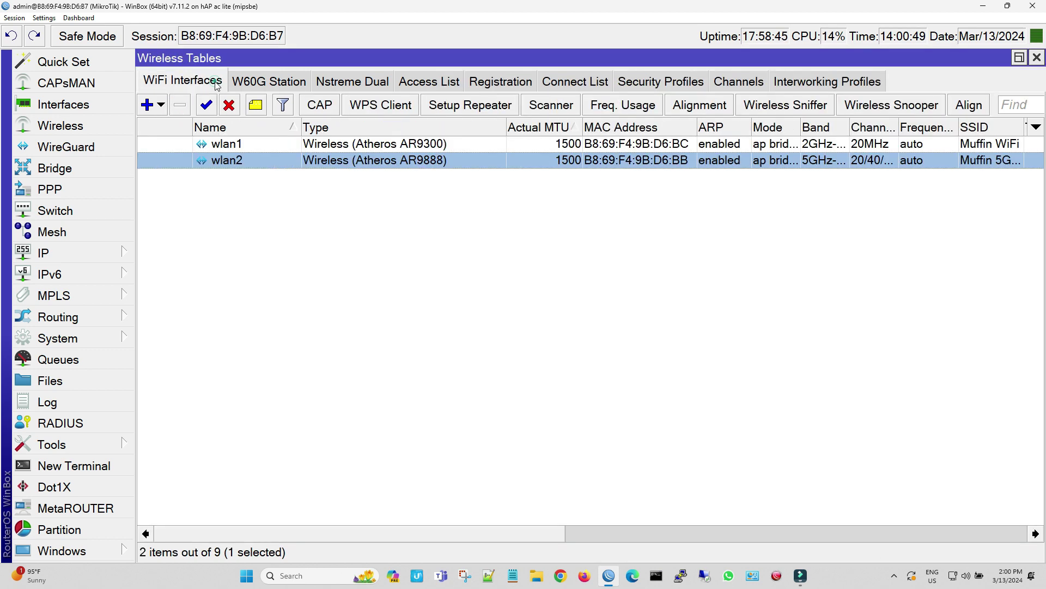
pyautogui.click(86, 166)
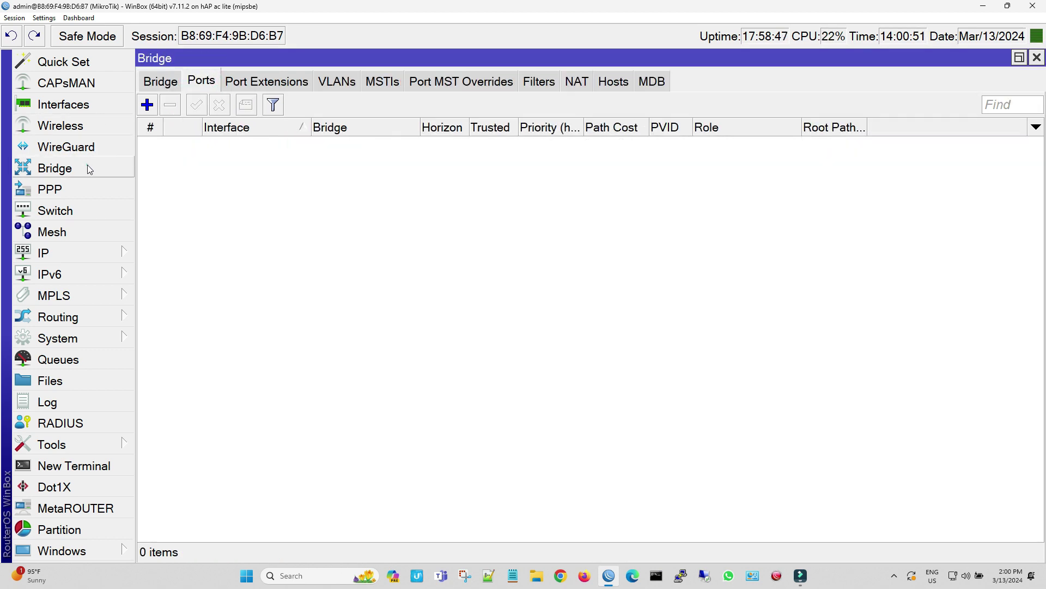
pyautogui.click(147, 104)
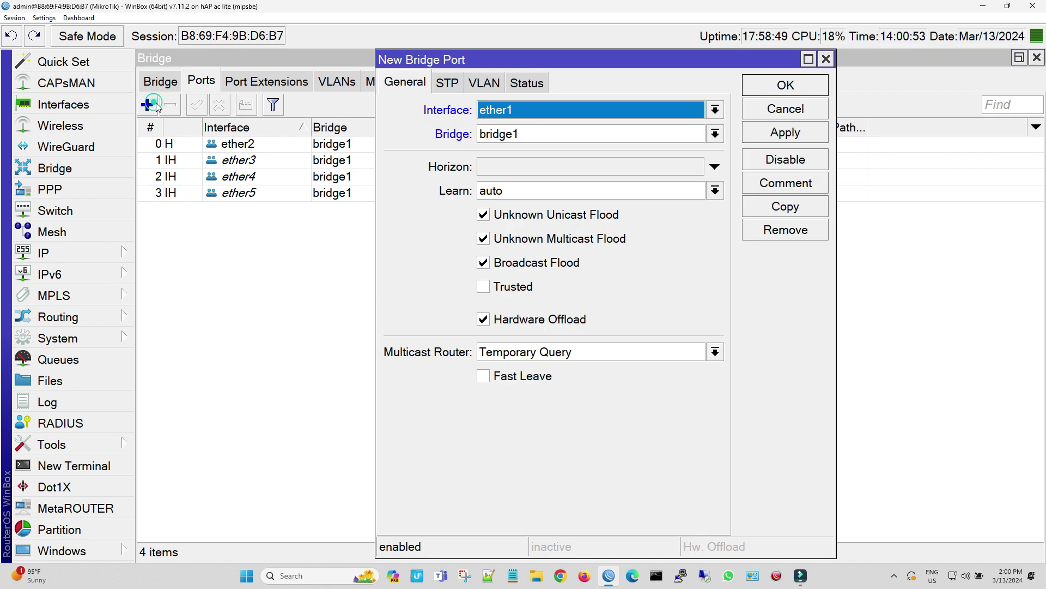
pyautogui.click(531, 112)
pyautogui.click(523, 254)
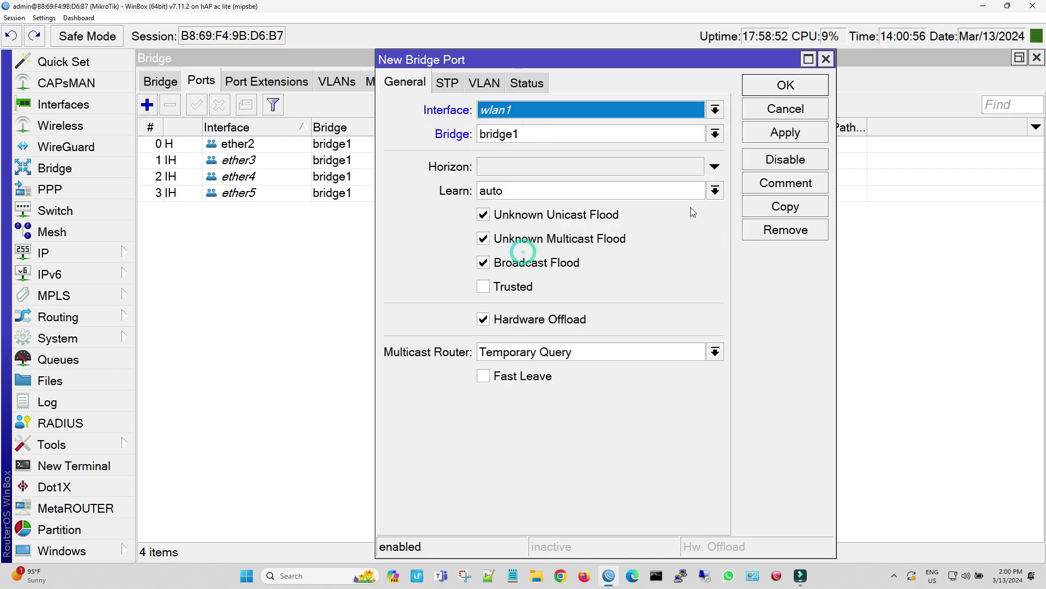
pyautogui.click(771, 137)
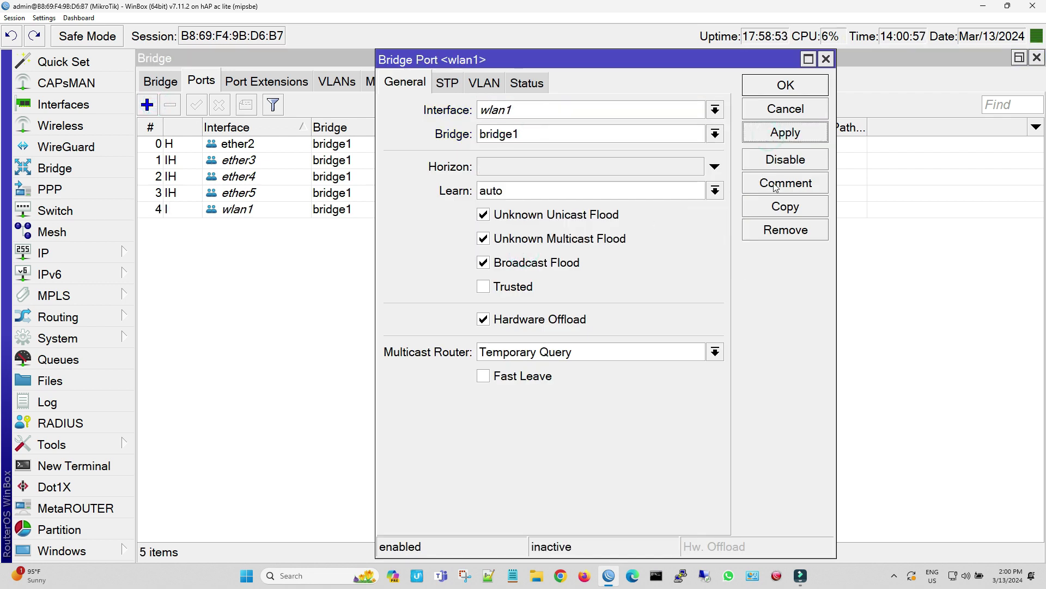
pyautogui.click(785, 205)
pyautogui.click(574, 112)
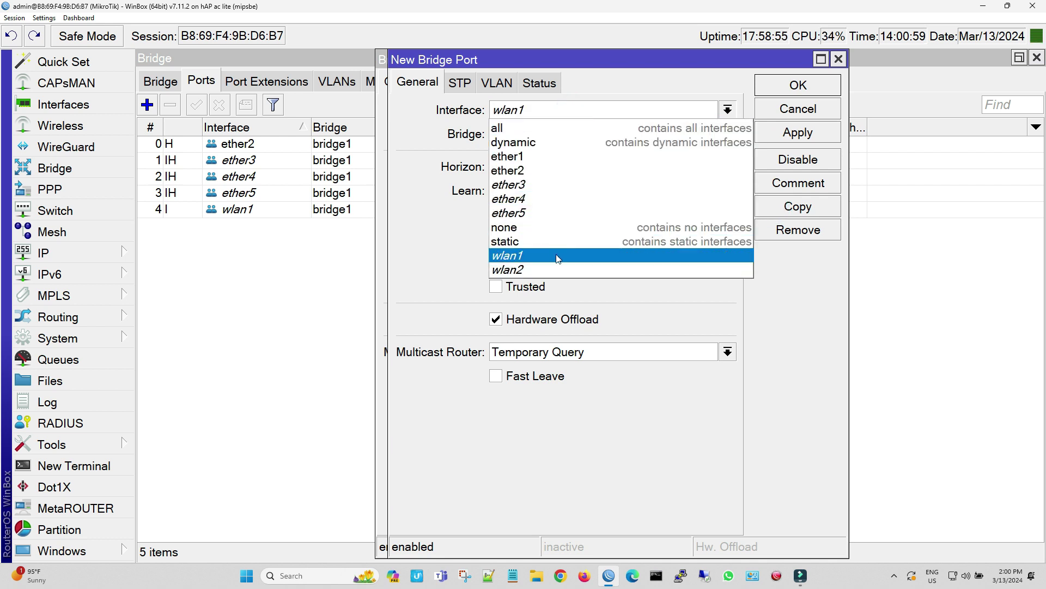
pyautogui.click(547, 269)
pyautogui.click(786, 135)
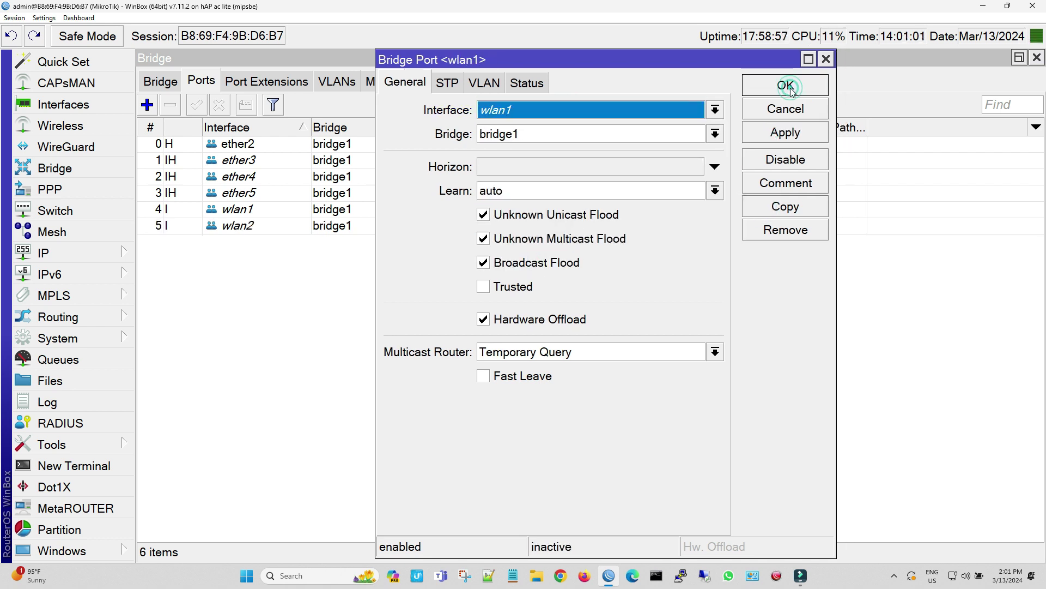
pyautogui.click(790, 87)
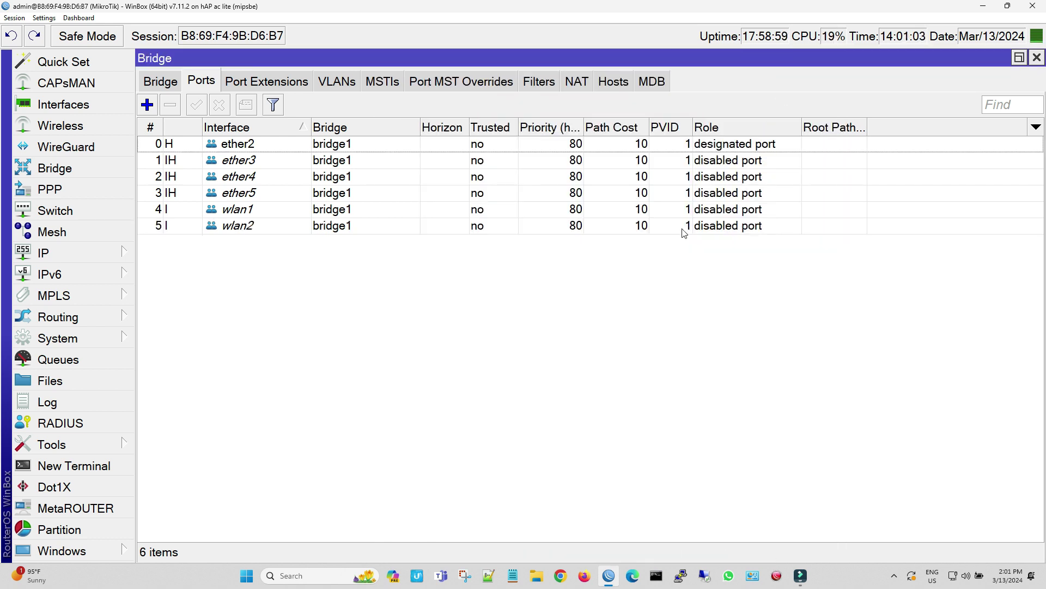
# View the Wireless Registration tab showing one client on wlan1 at signal -33
pyautogui.click(96, 126)
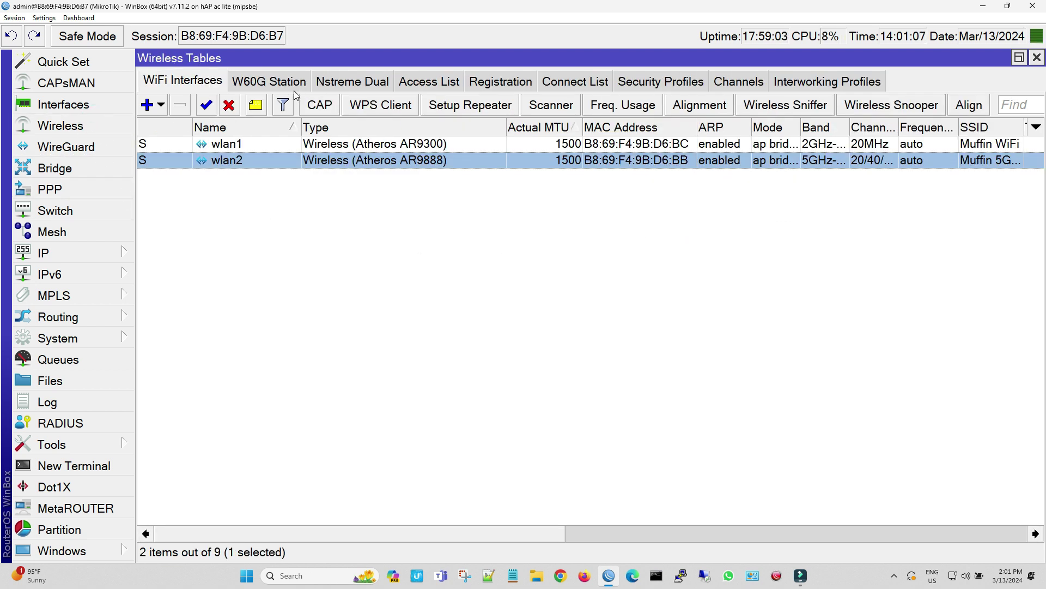
pyautogui.click(501, 81)
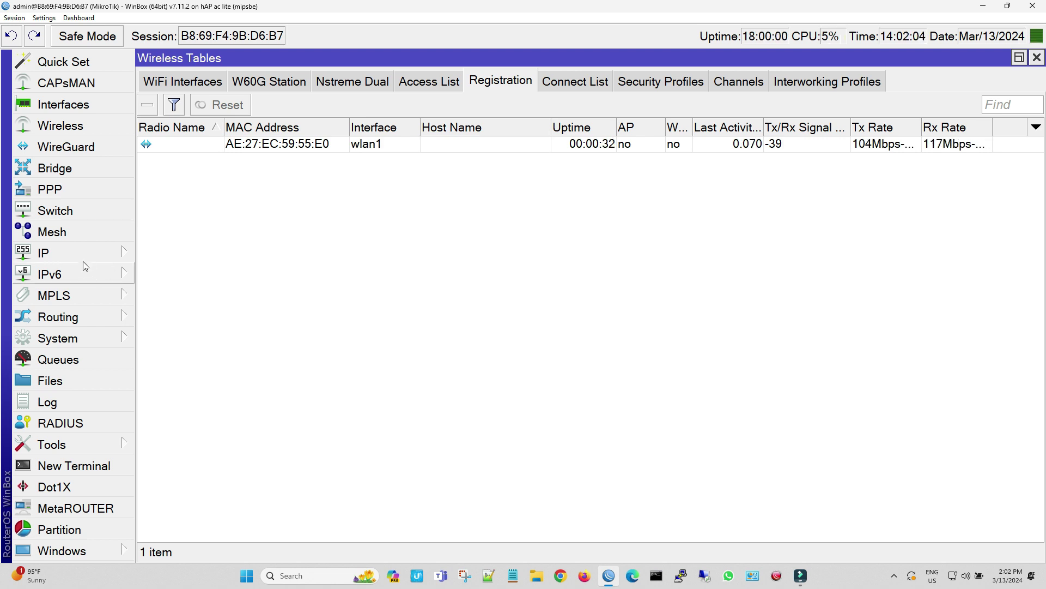
# Review the DHCP server's leases, then expand the System menu
pyautogui.click(83, 255)
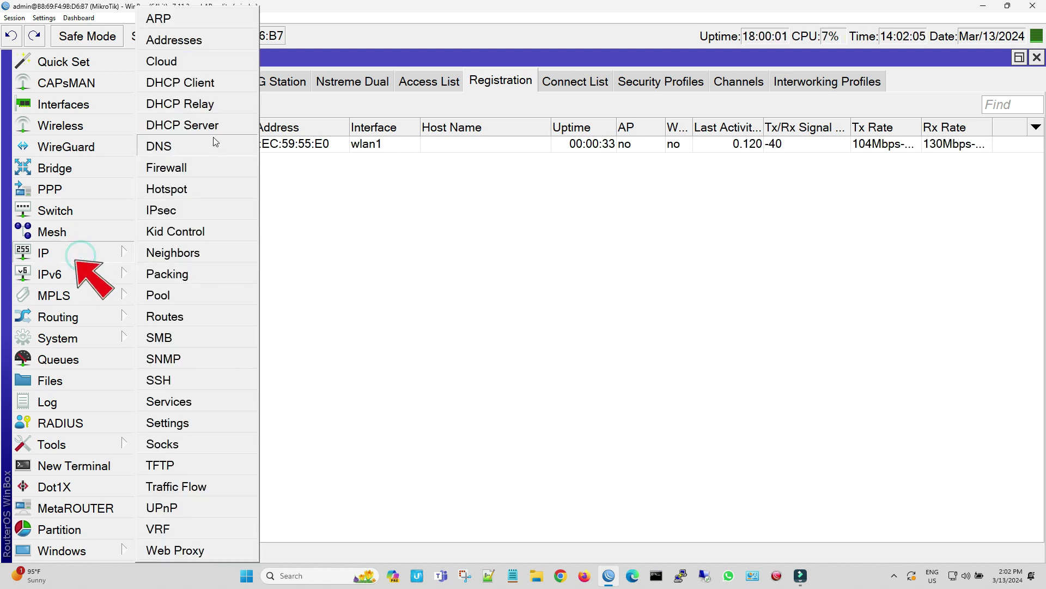
pyautogui.click(214, 135)
pyautogui.click(290, 110)
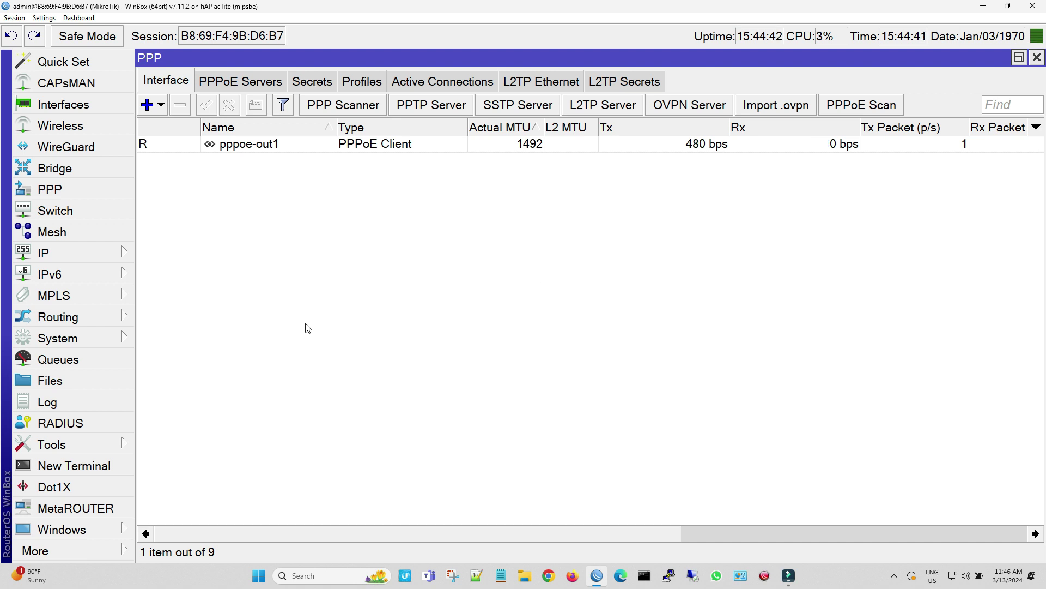
pyautogui.click(122, 344)
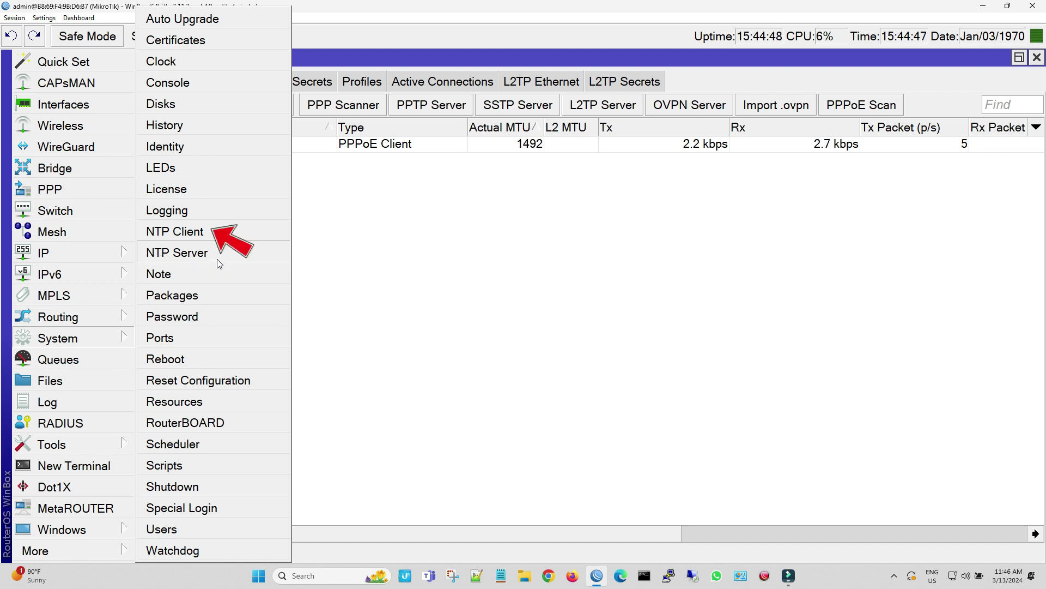
# Tick Enabled in System > NTP Client, then switch to Firefox
pyautogui.click(221, 235)
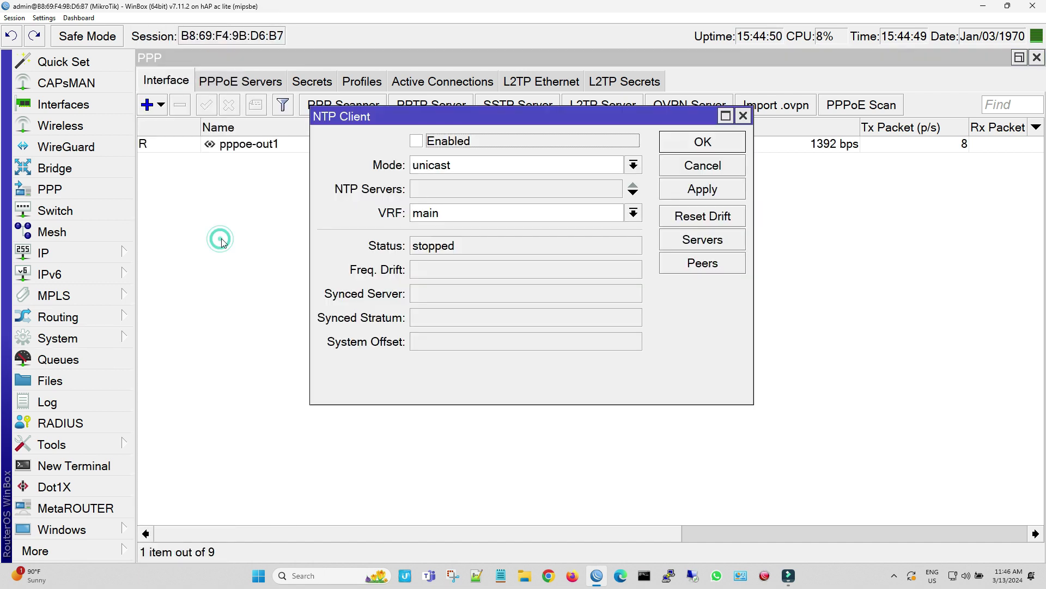
pyautogui.click(457, 144)
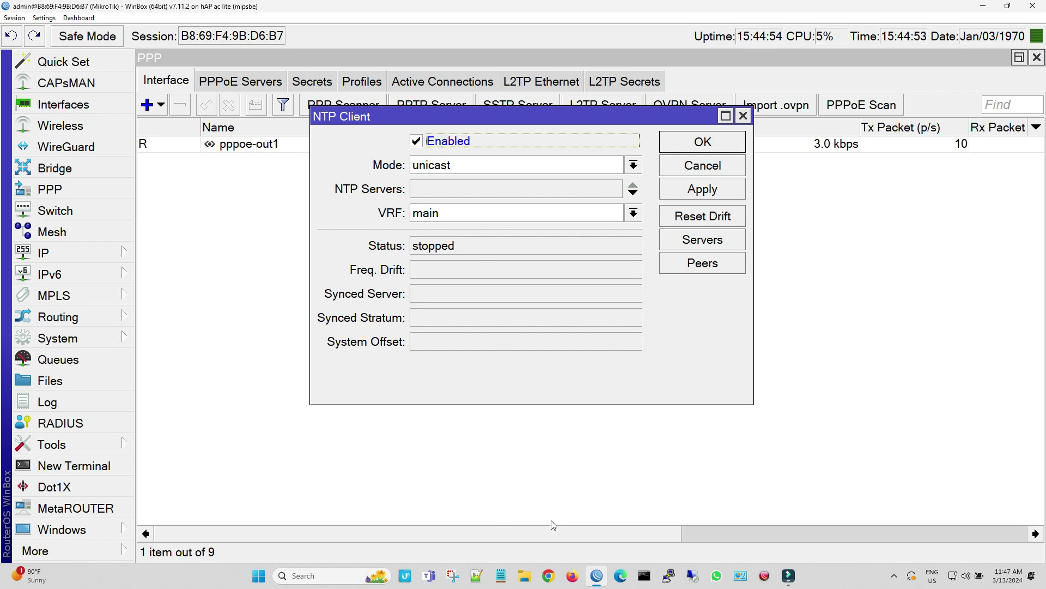
pyautogui.click(569, 574)
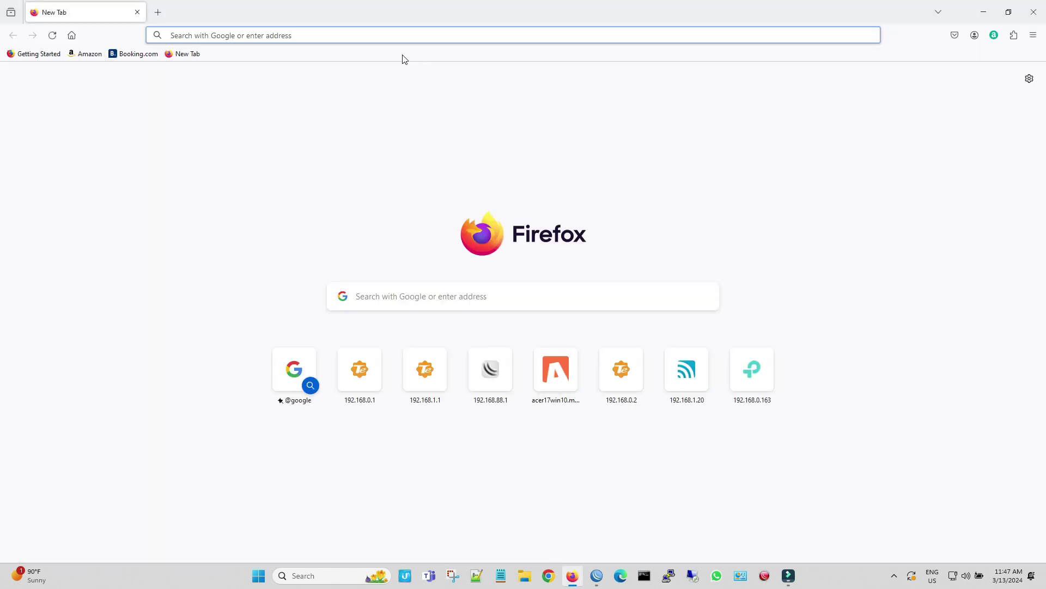
# Search Google for 'ntp south africa time server' and scroll time.org.za's list to the Stratum-2 servers
pyautogui.write('ntp')
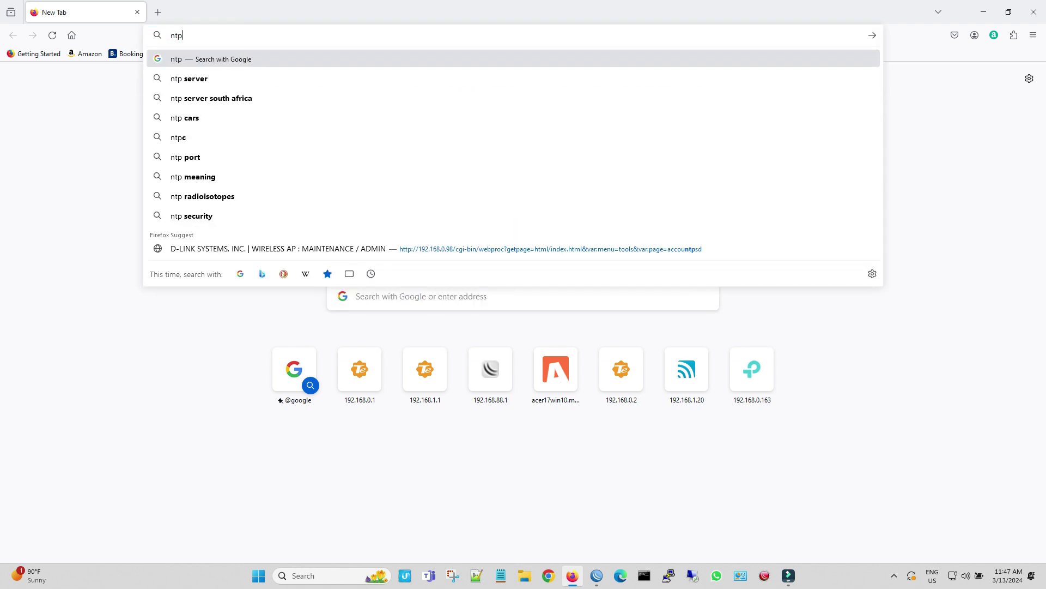
pyautogui.write(' south af')
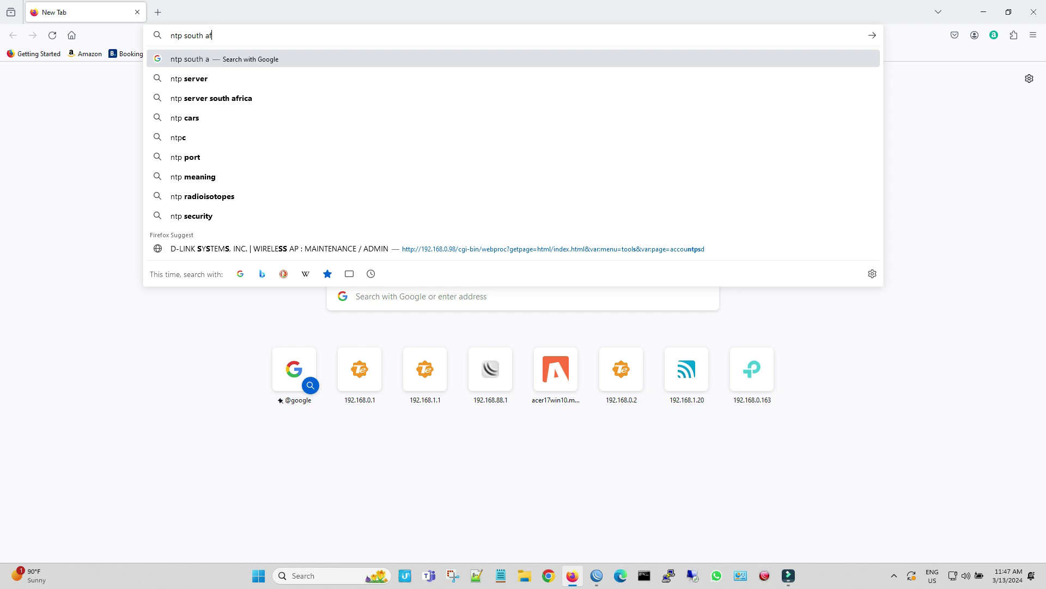
pyautogui.press('Down')
pyautogui.press('Down')
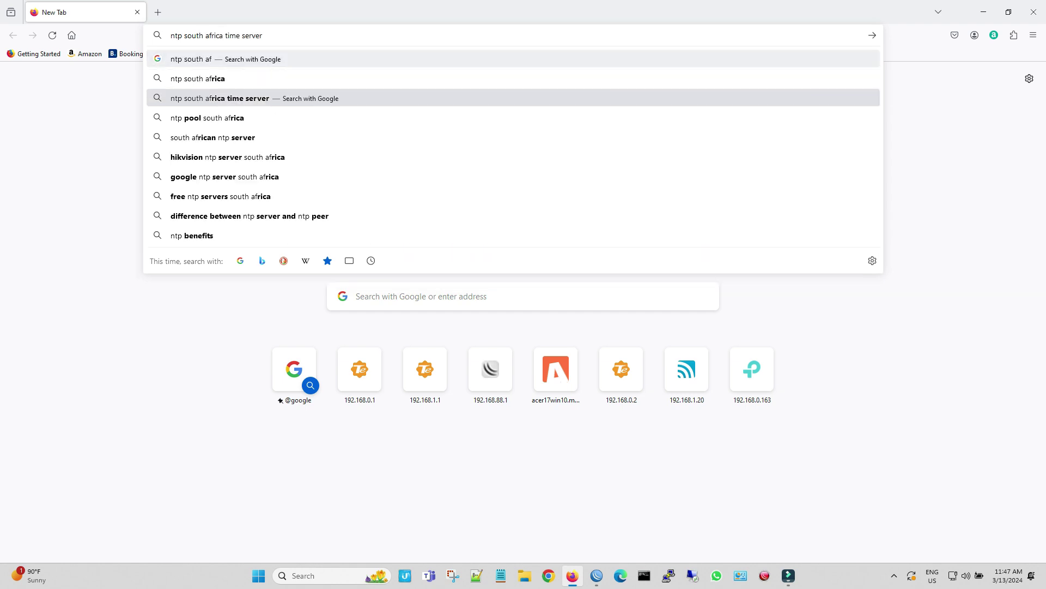
pyautogui.press('Return')
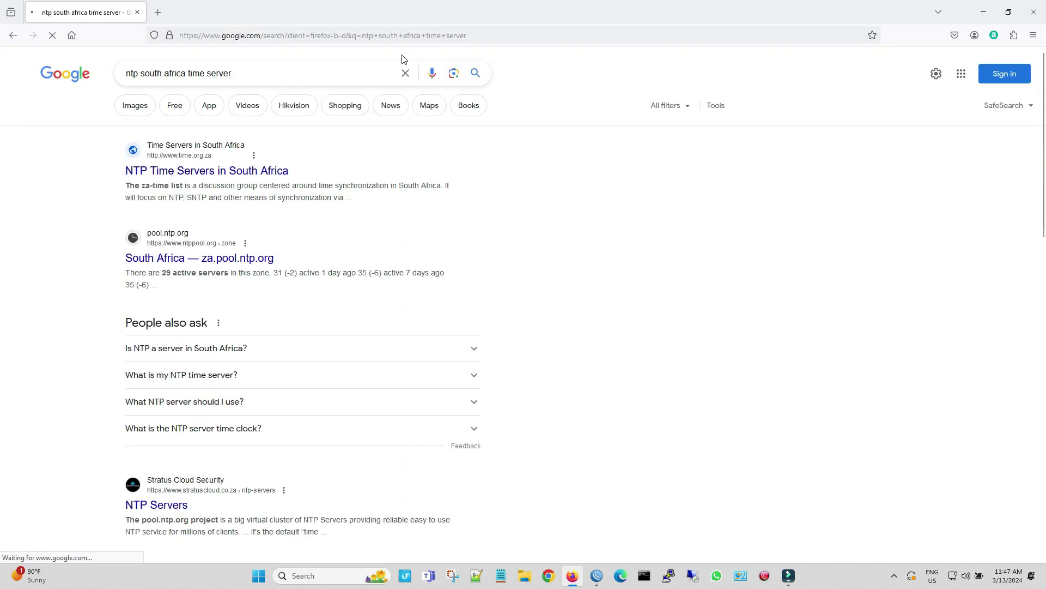
pyautogui.click(281, 171)
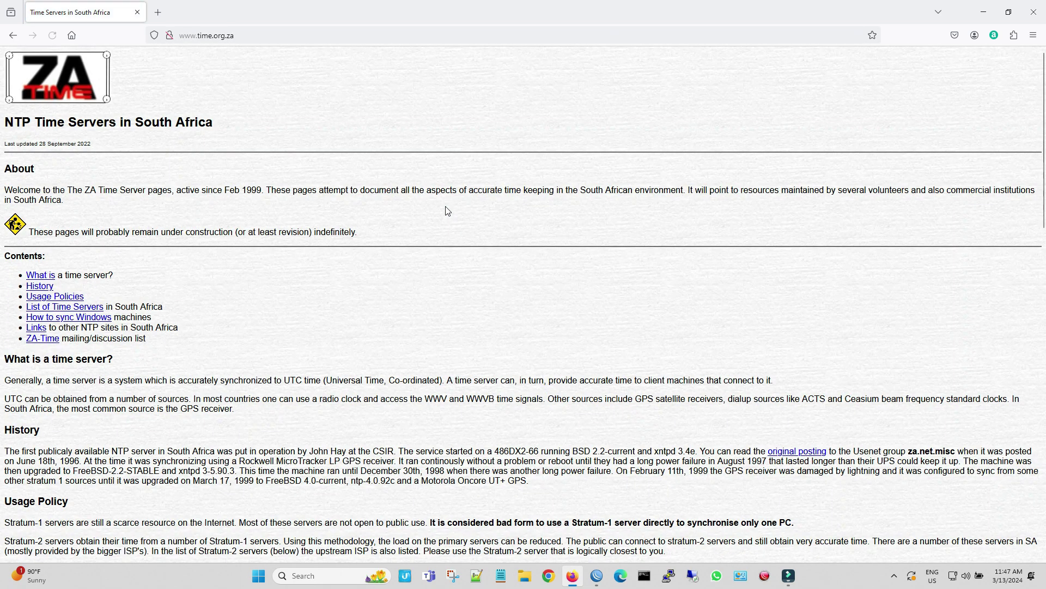
pyautogui.scroll(-6, 448, 212)
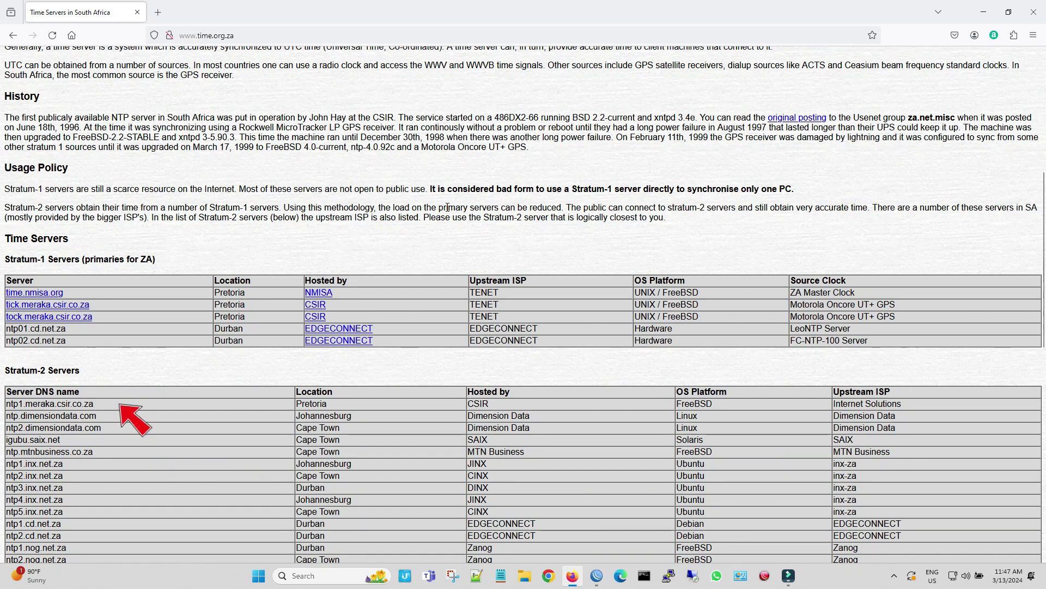
pyautogui.scroll(-3, 448, 209)
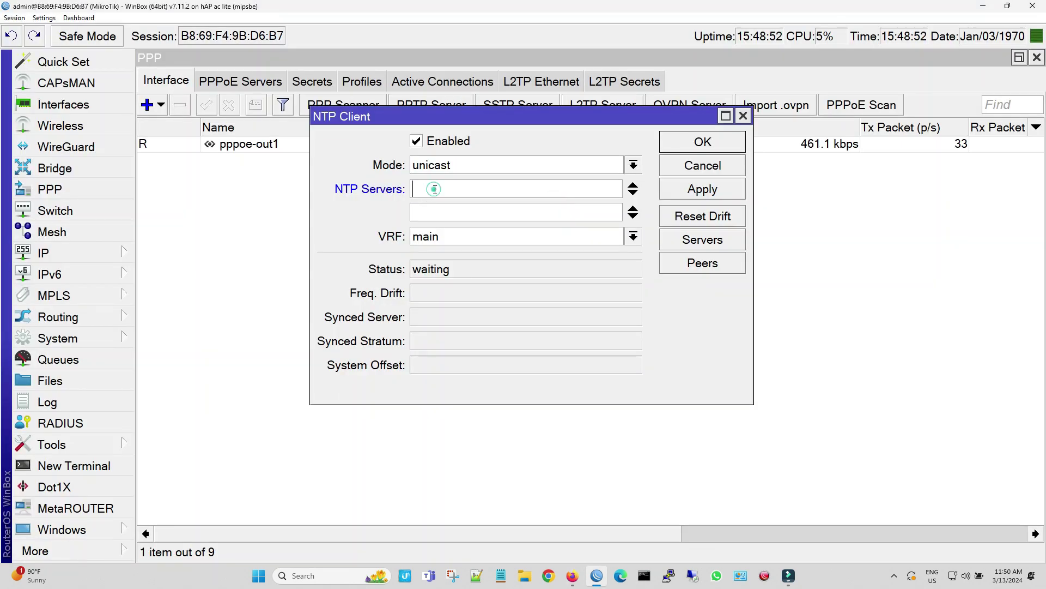
# Set ntp1.meraka.csir.co.za as the only NTP server and apply
pyautogui.rightClick(430, 190)
pyautogui.click(472, 224)
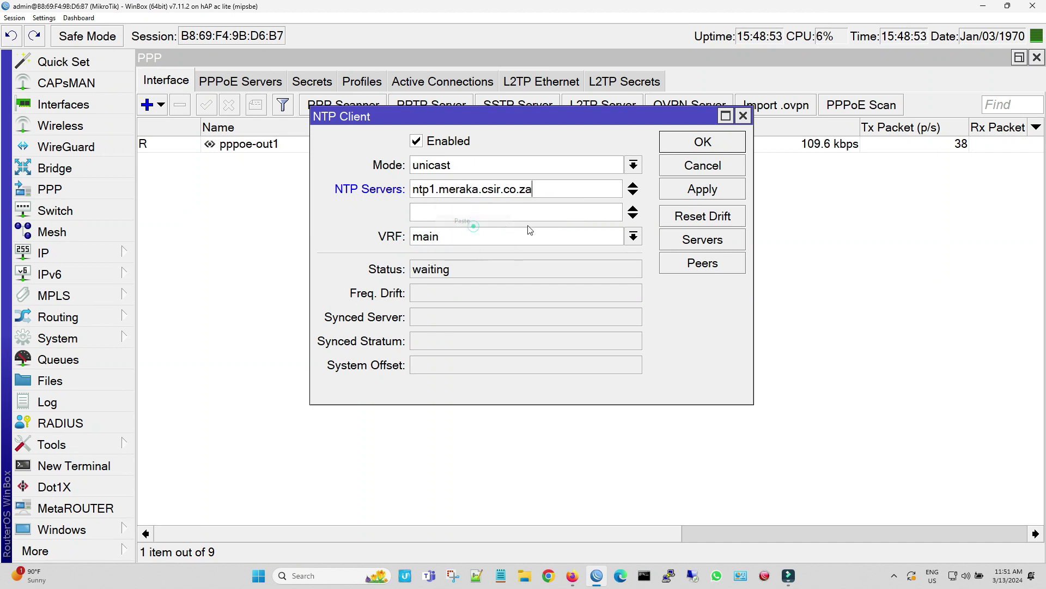
pyautogui.click(633, 208)
pyautogui.click(696, 189)
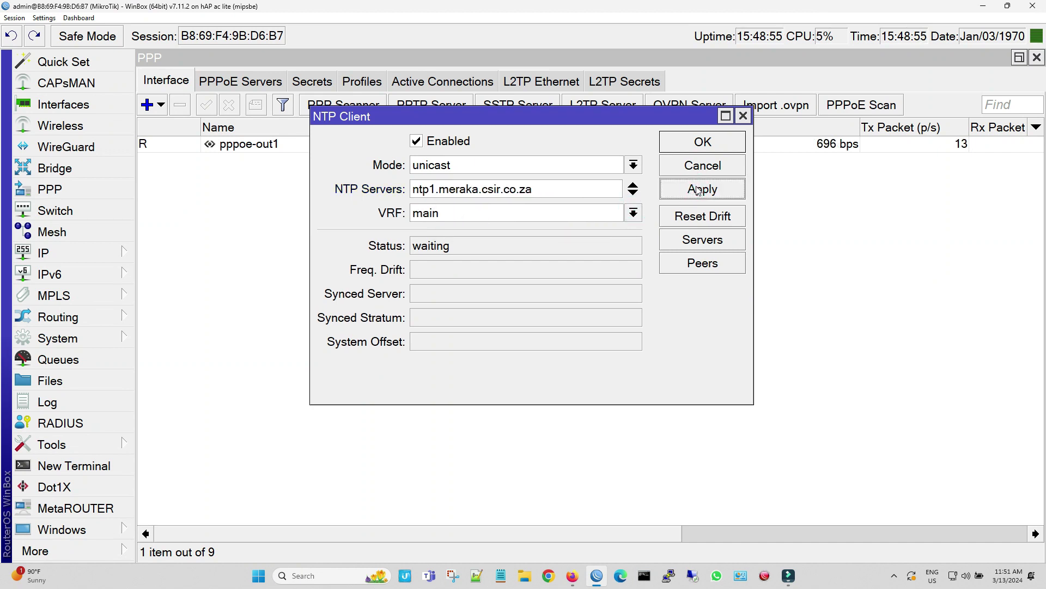
# Copy the server name ntp1.meraka.csir.co.za and ping it with the Ping tool
pyautogui.click(703, 239)
pyautogui.doubleClick(532, 351)
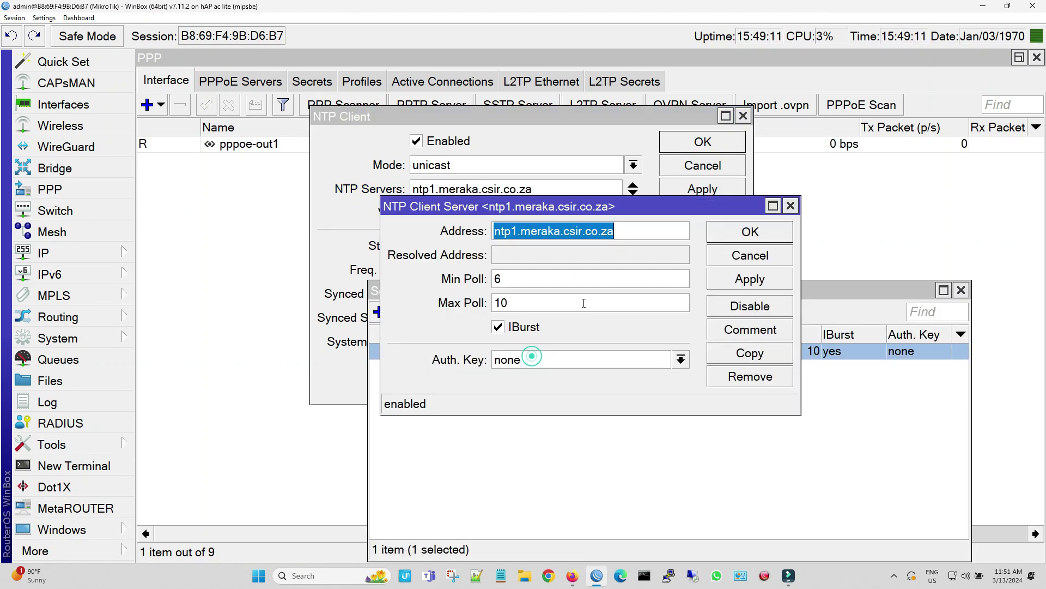
pyautogui.rightClick(579, 234)
pyautogui.click(604, 254)
pyautogui.click(81, 444)
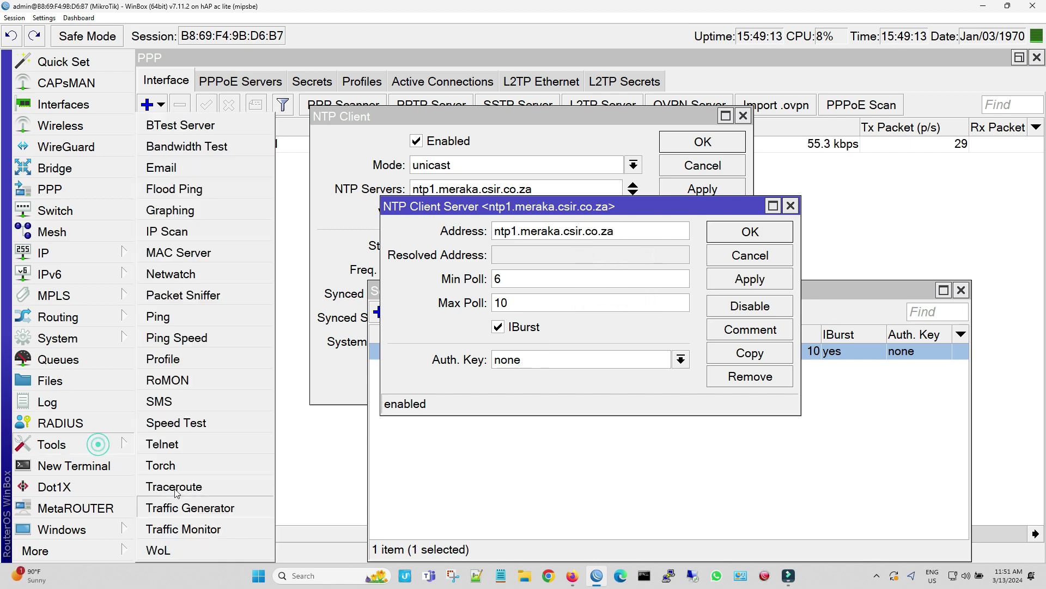
pyautogui.click(202, 321)
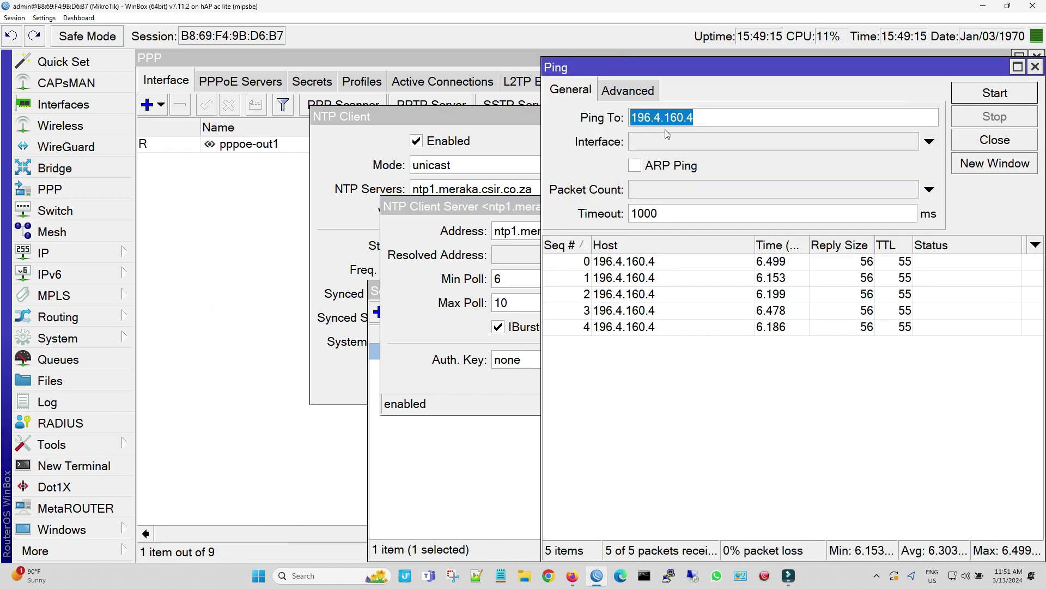
pyautogui.rightClick(718, 112)
pyautogui.click(745, 139)
pyautogui.click(971, 105)
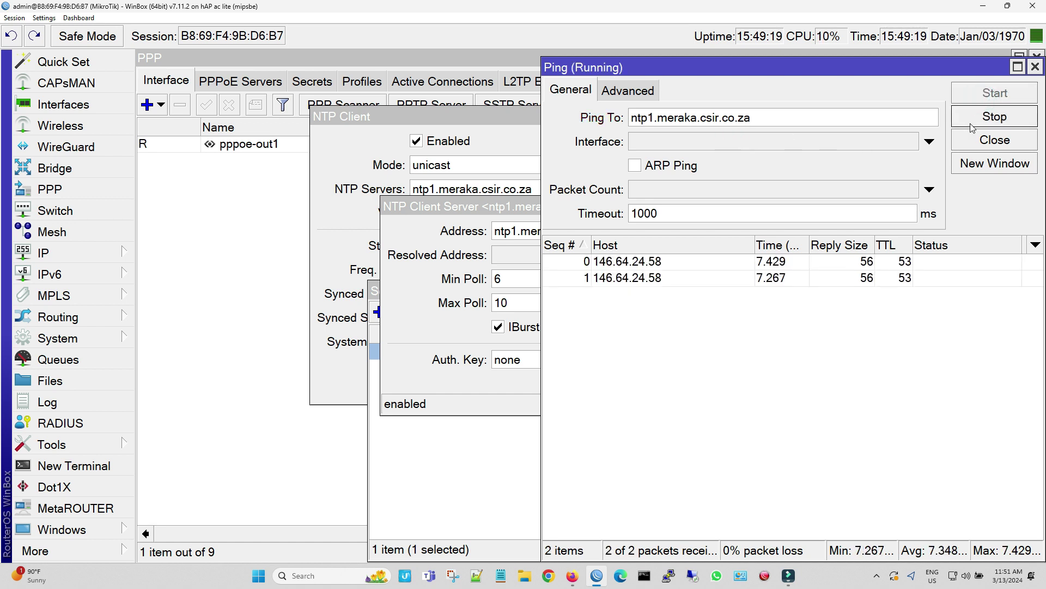
pyautogui.click(971, 119)
# Copy the resolved address 146.64.24.58, then close the Ping and server details windows
pyautogui.doubleClick(725, 117)
pyautogui.rightClick(728, 118)
pyautogui.click(671, 135)
pyautogui.click(1035, 66)
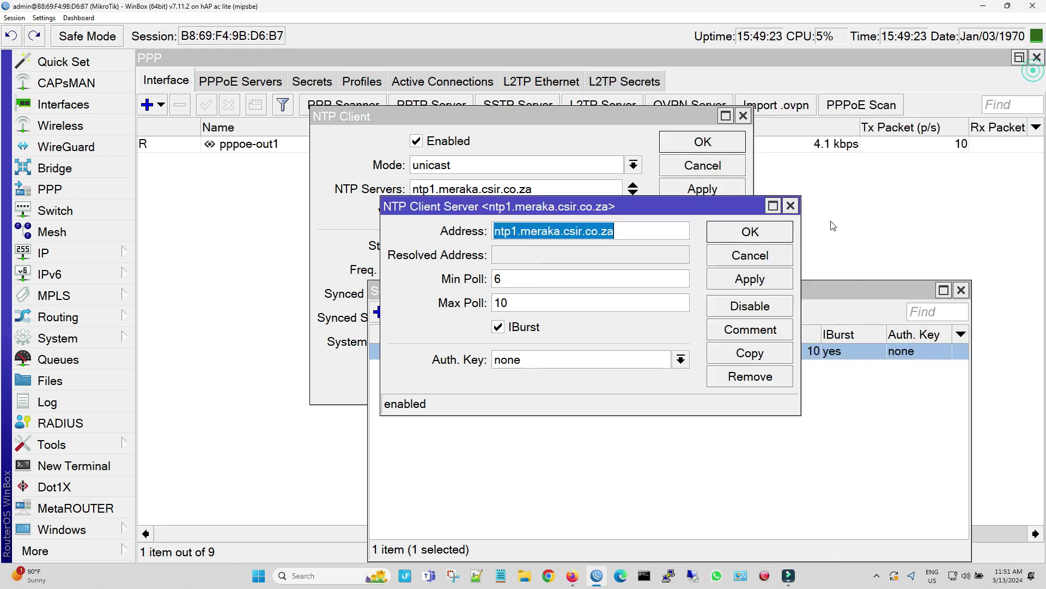
pyautogui.click(750, 232)
# Replace ntp1.meraka.csir.co.za with 146.64.24.58 as the NTP server and apply
pyautogui.click(632, 192)
pyautogui.rightClick(512, 212)
pyautogui.click(546, 249)
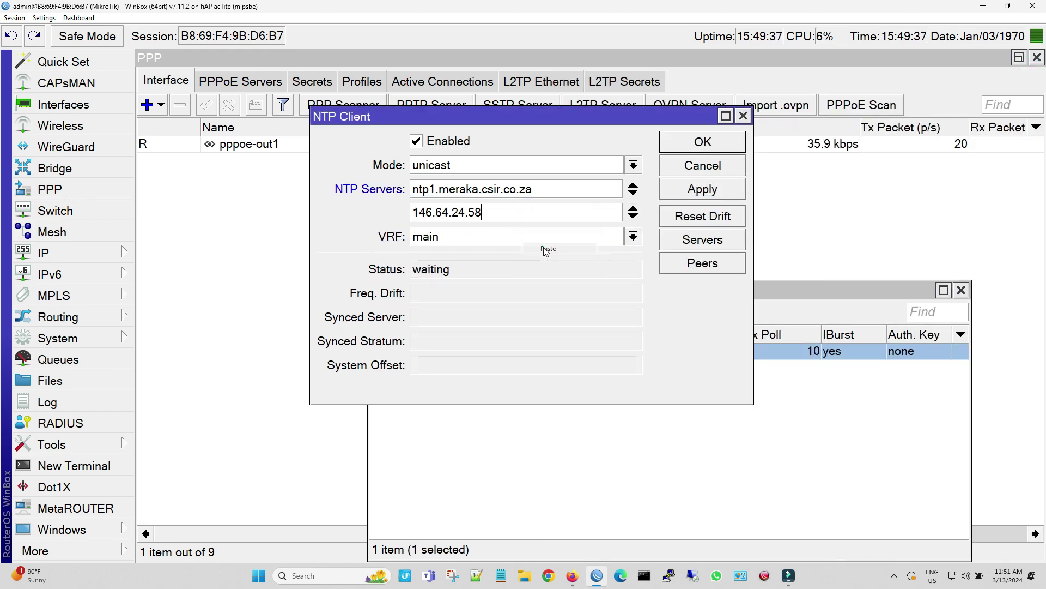
pyautogui.click(632, 185)
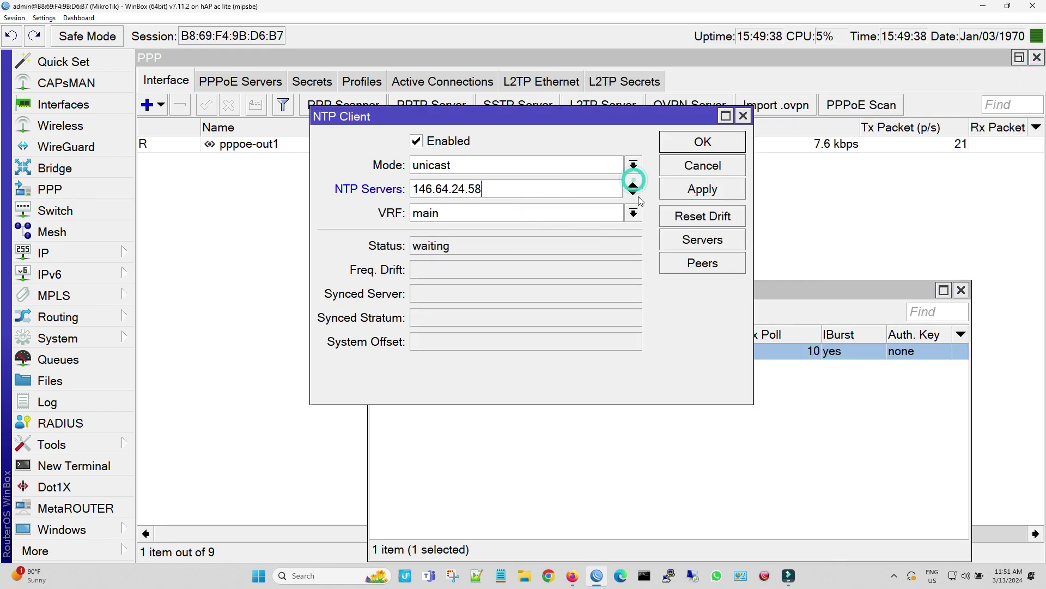
pyautogui.click(673, 191)
# Check the system log to confirm the clock synchronized to Mar/13/2024
pyautogui.click(797, 416)
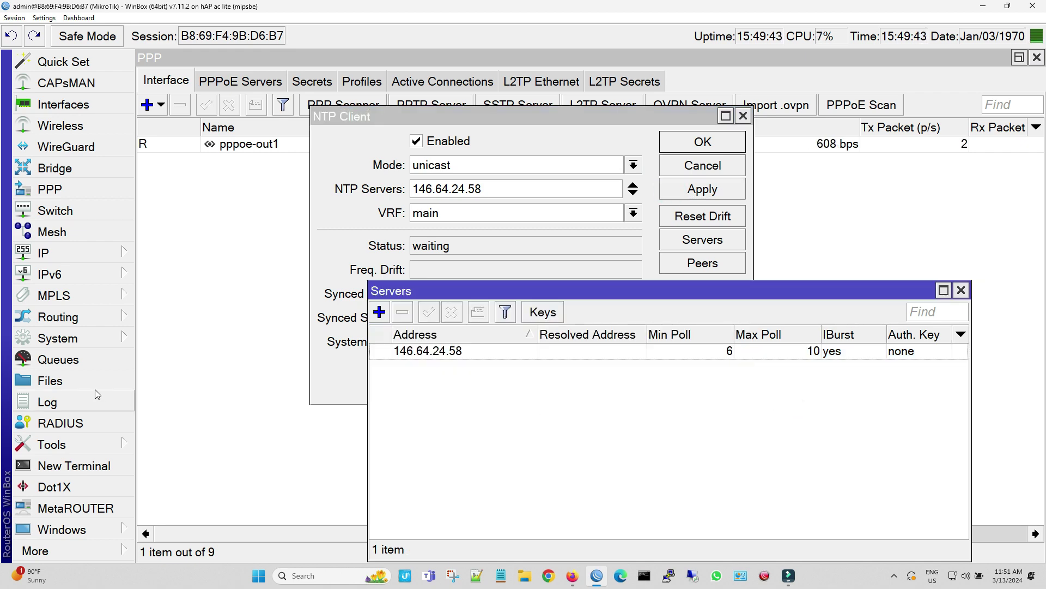
pyautogui.click(47, 402)
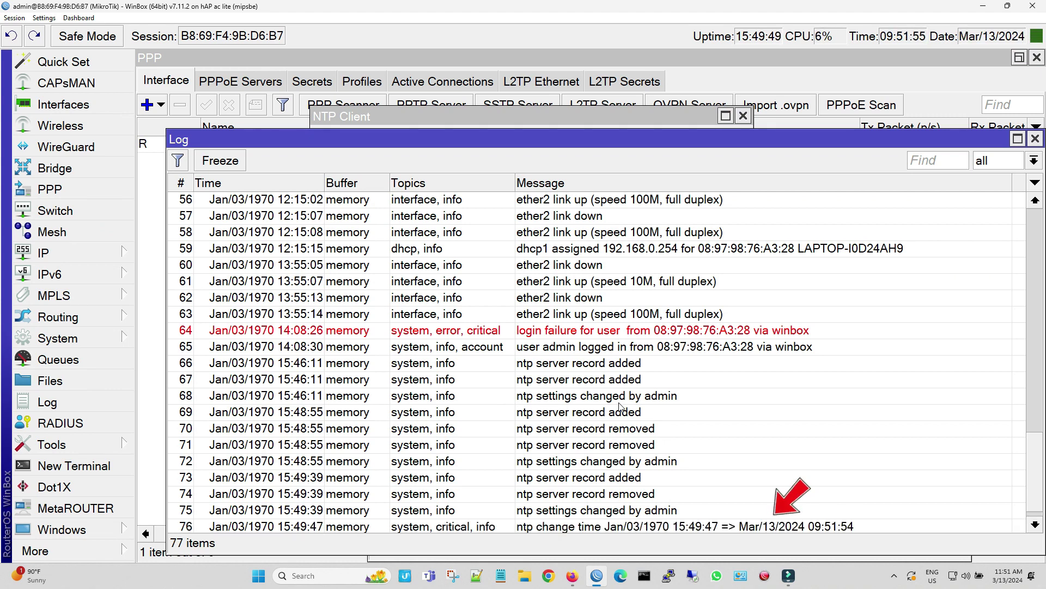
pyautogui.scroll(-1, 620, 406)
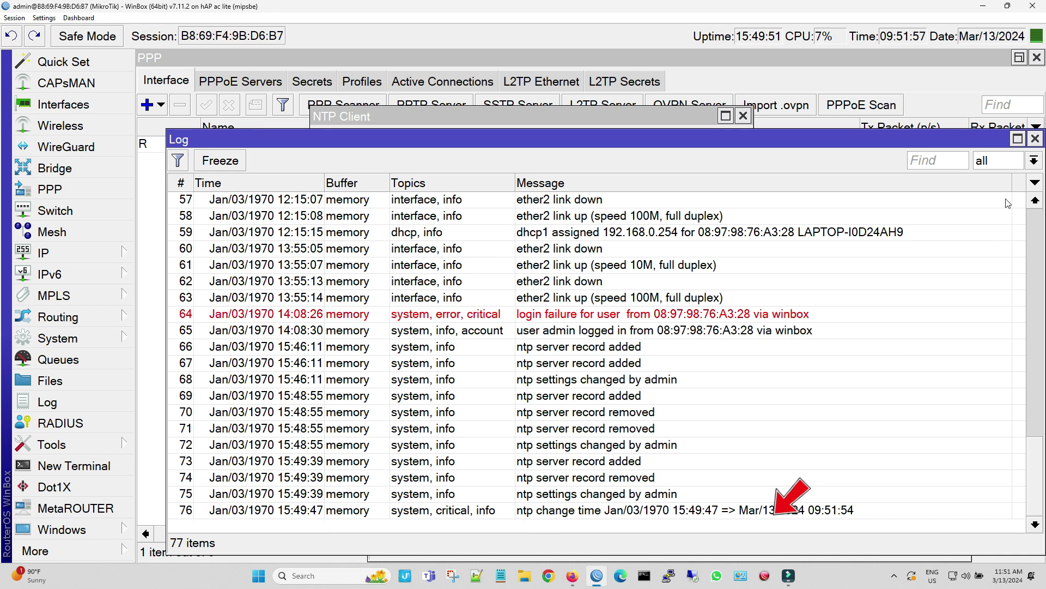
pyautogui.click(1034, 139)
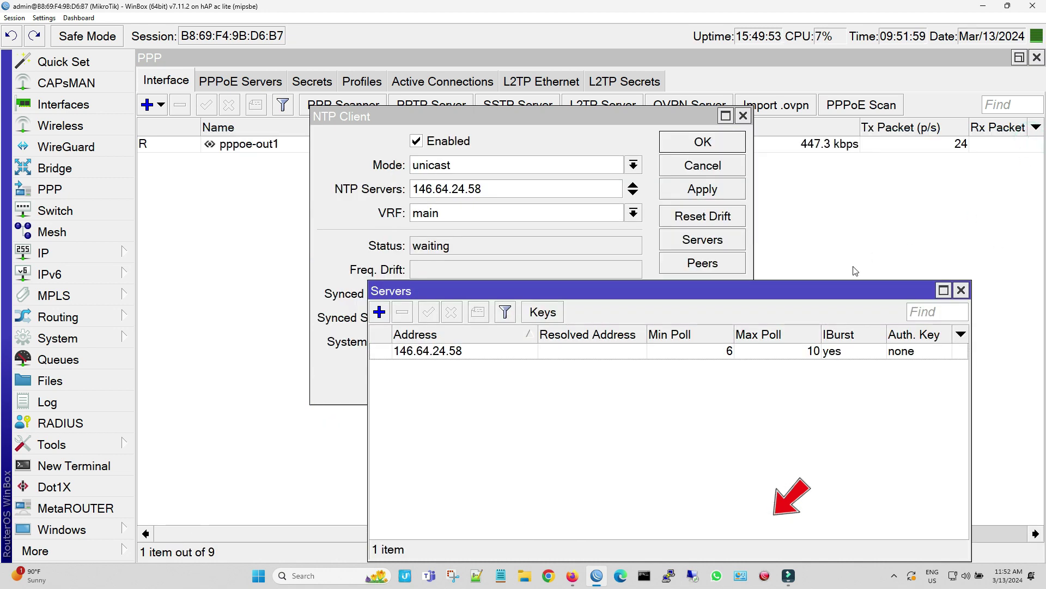
# Choose Africa/Harare (GMT +02:00) as the router clock's time zone, apply and close
pyautogui.click(962, 290)
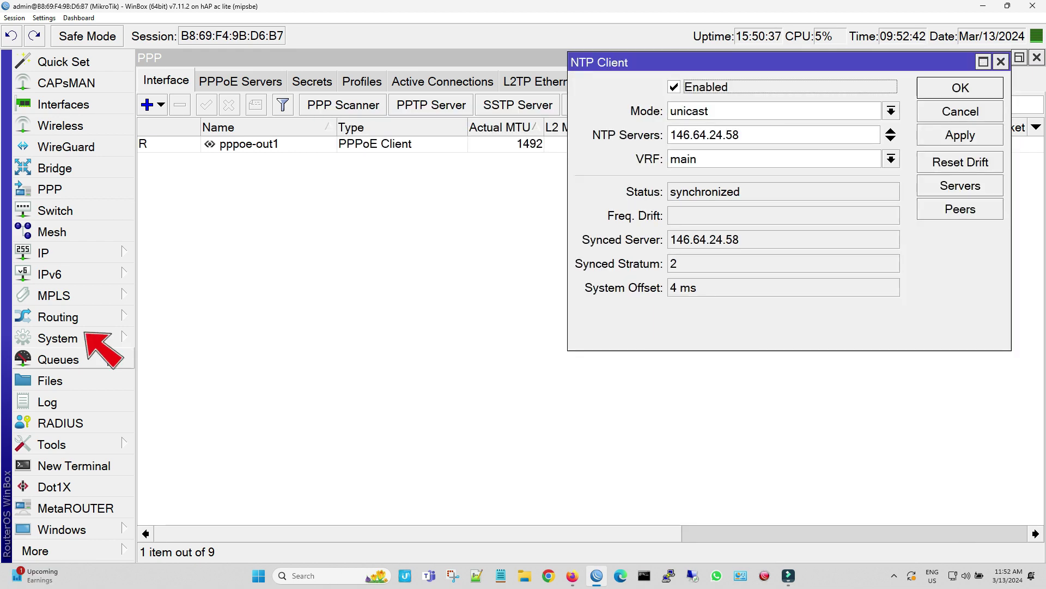
pyautogui.click(57, 338)
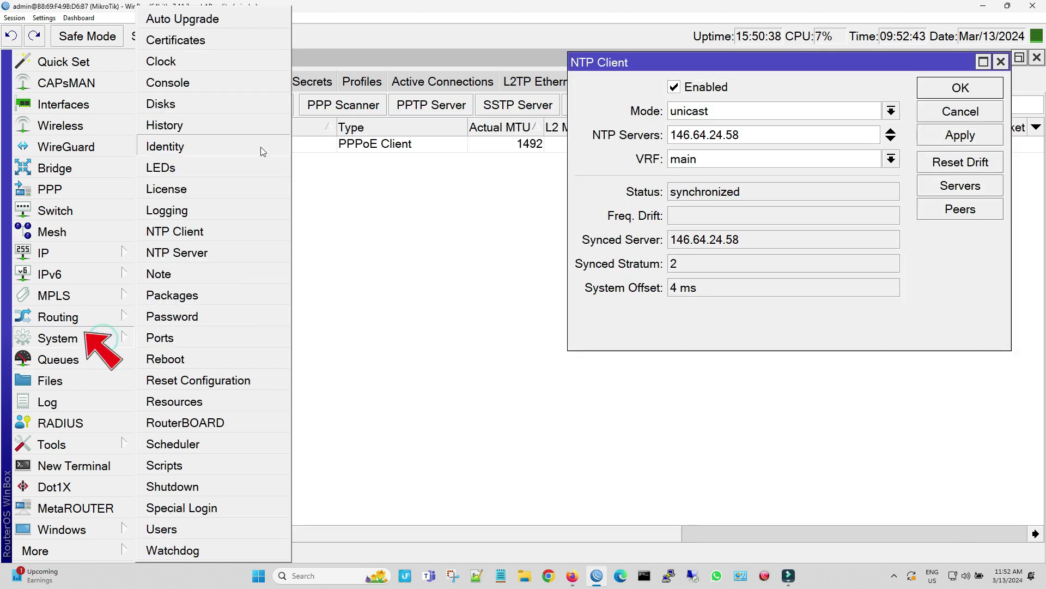
pyautogui.click(240, 64)
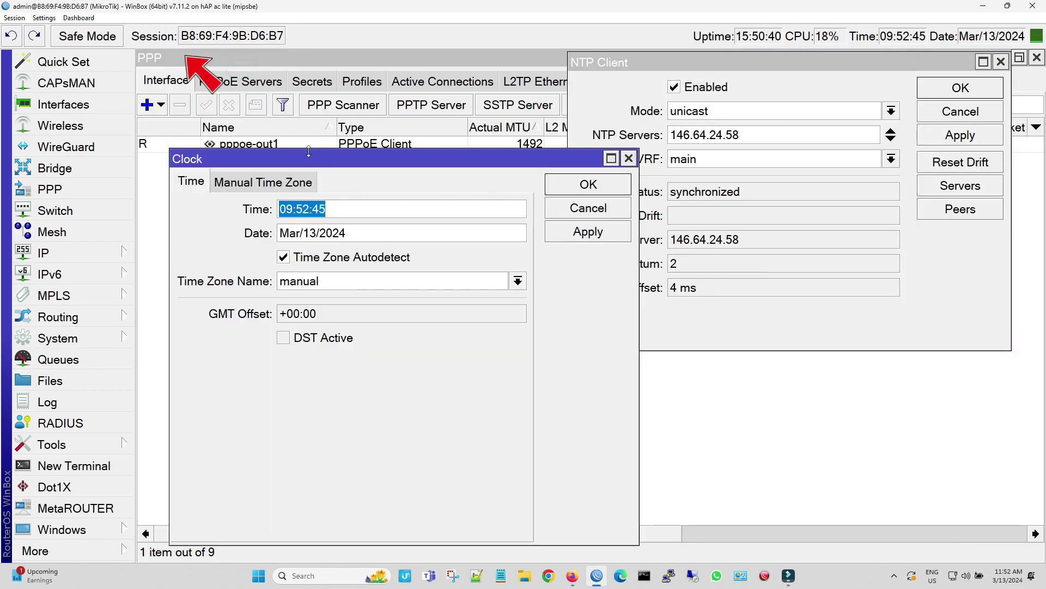
pyautogui.click(469, 329)
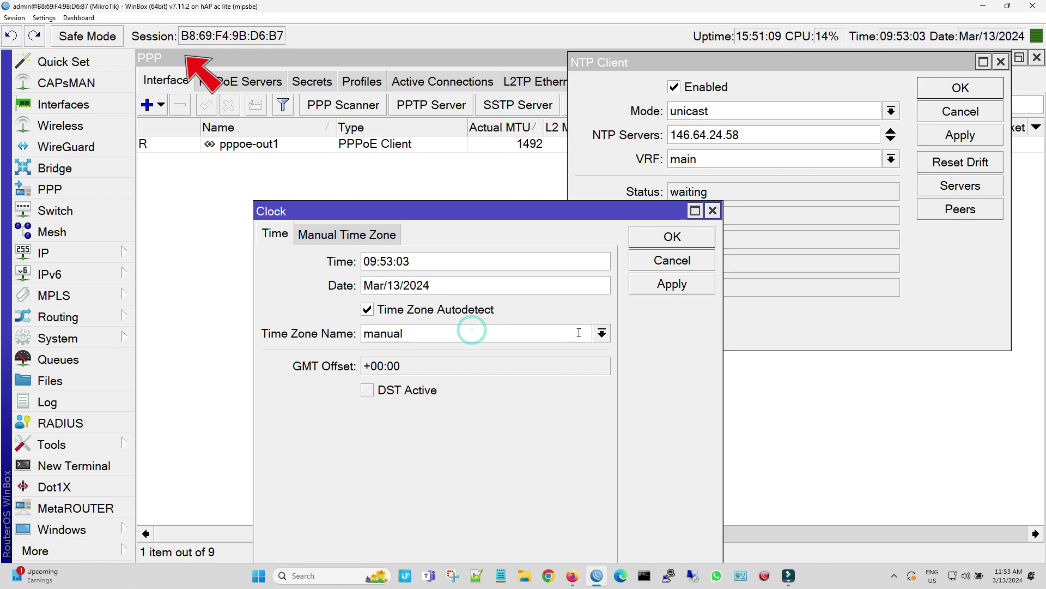
pyautogui.click(603, 333)
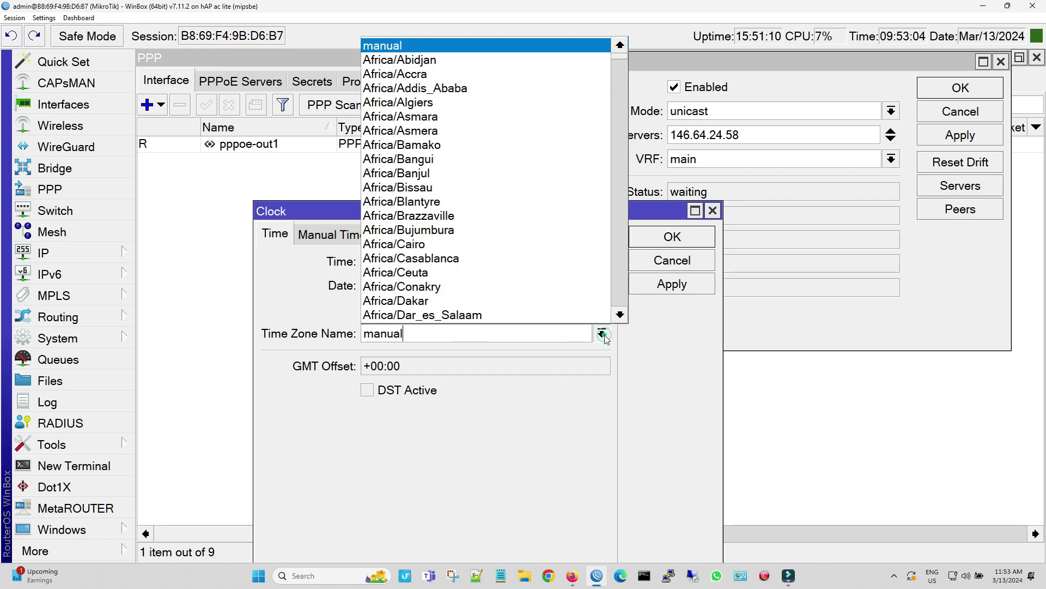
pyautogui.scroll(-4, 588, 303)
pyautogui.scroll(4, 583, 301)
pyautogui.scroll(-11, 581, 301)
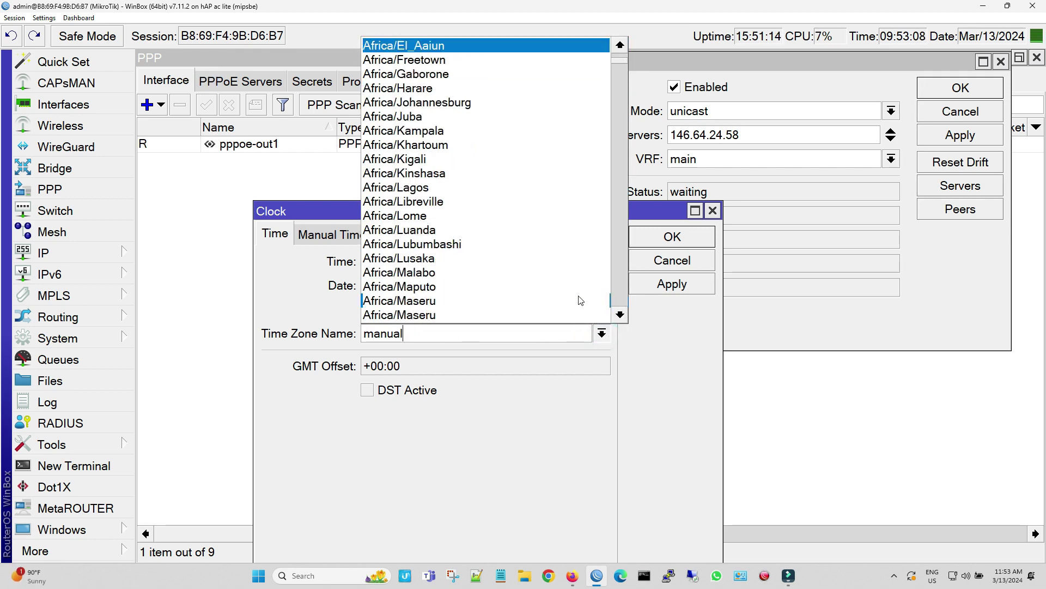
pyautogui.scroll(-5, 580, 299)
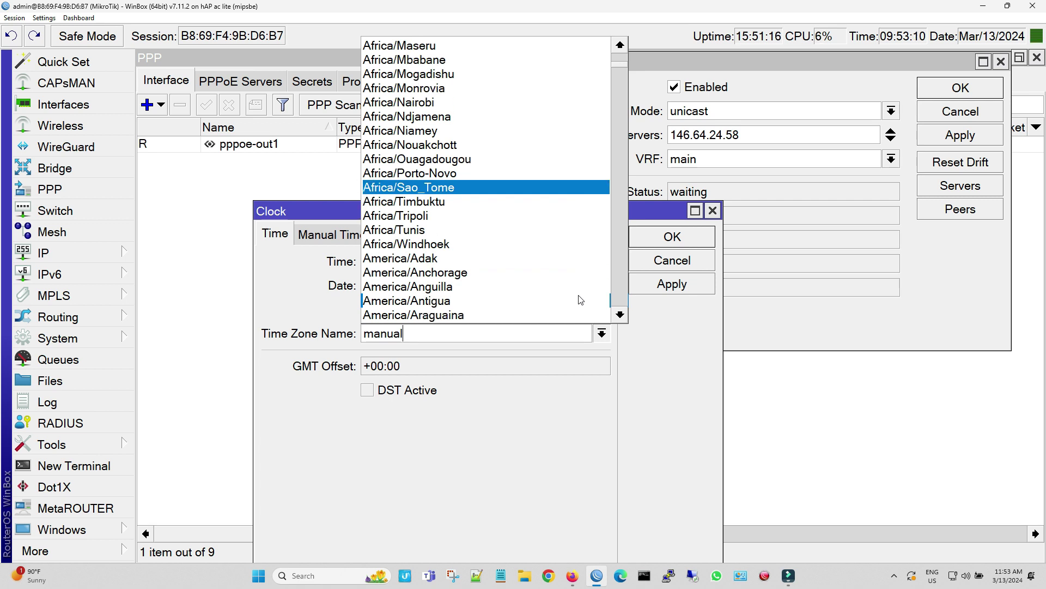
pyautogui.scroll(-3, 580, 300)
pyautogui.scroll(5, 581, 299)
pyautogui.scroll(4, 581, 300)
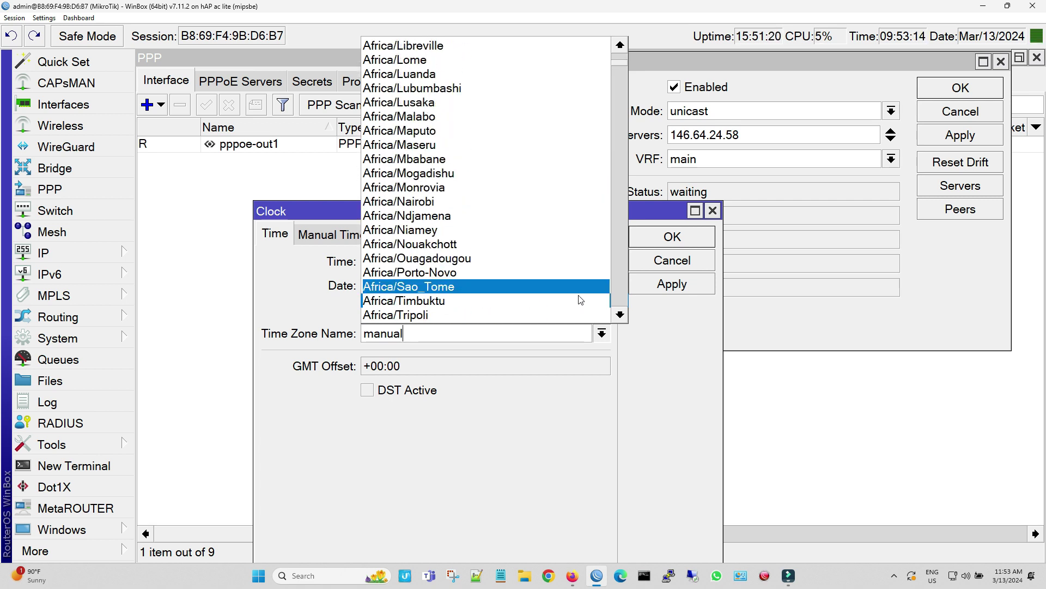
pyautogui.scroll(4, 580, 299)
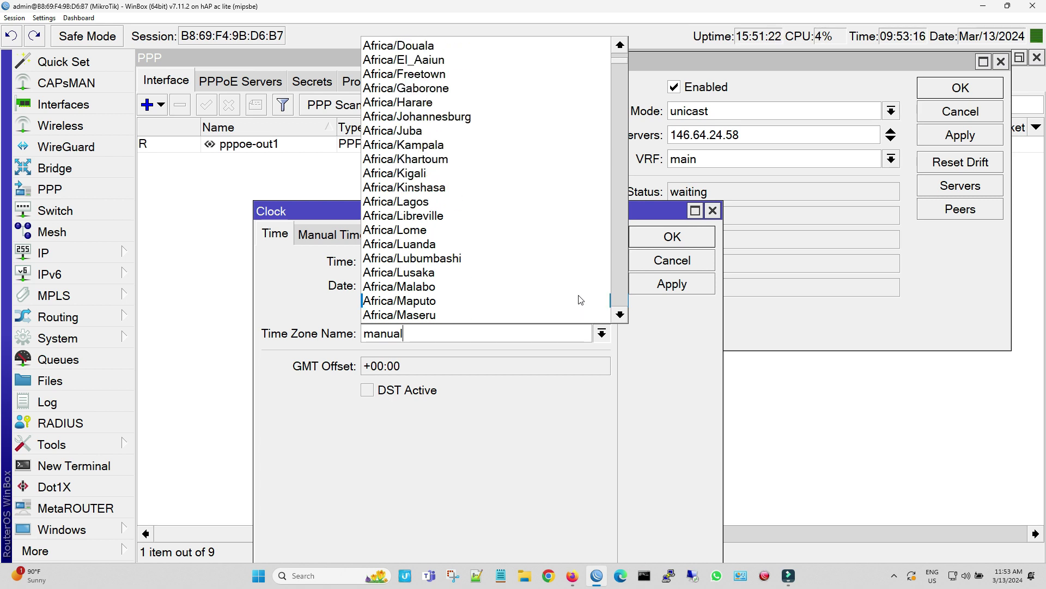
pyautogui.click(500, 102)
pyautogui.click(671, 284)
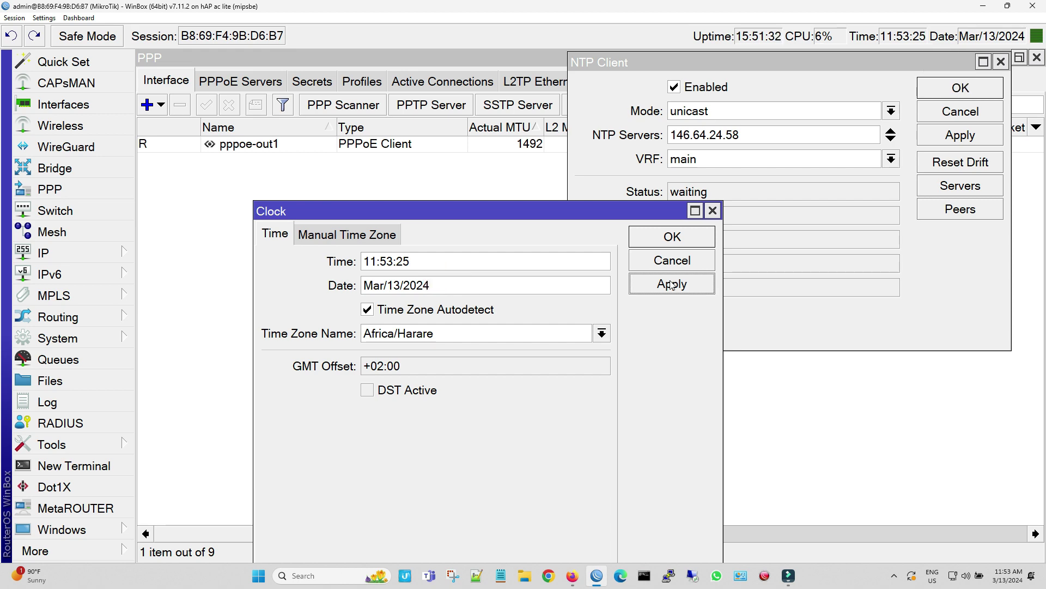
pyautogui.click(672, 236)
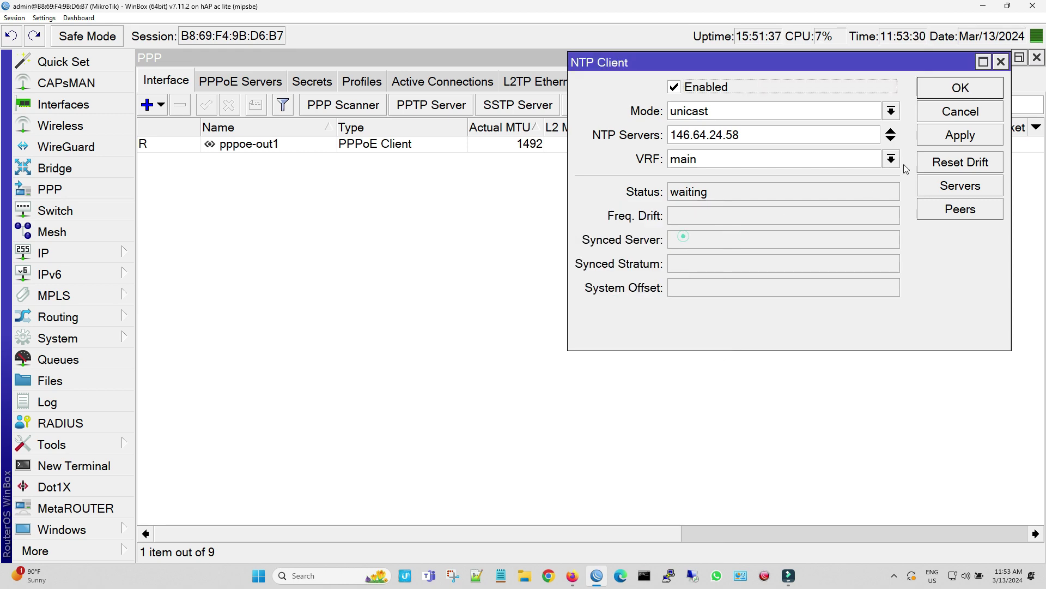
# In the IP Service List, select the api, api-ssl, ftp, telnet and www services
pyautogui.click(960, 88)
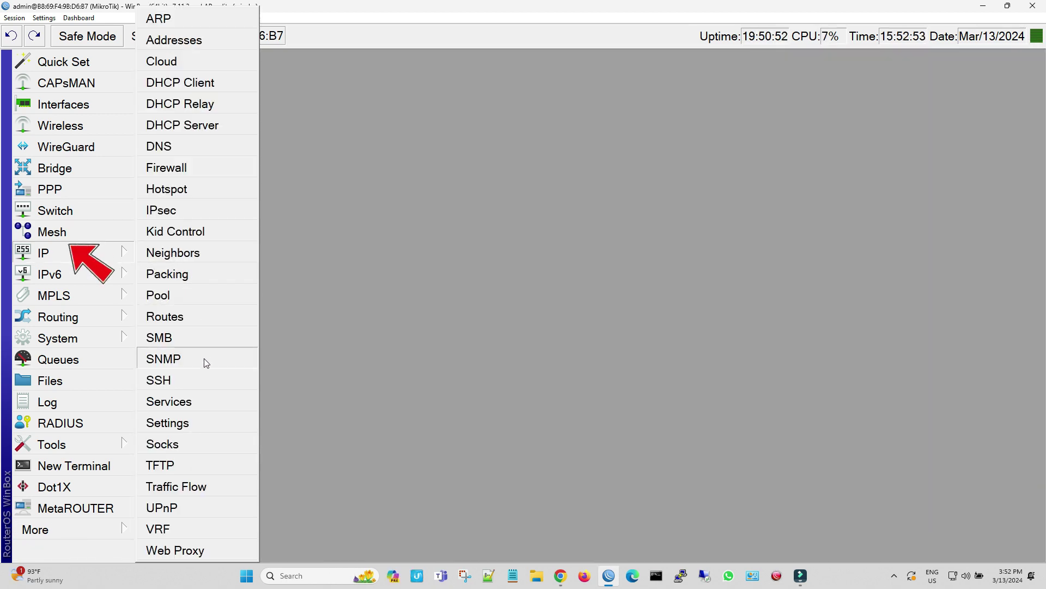
pyautogui.click(206, 409)
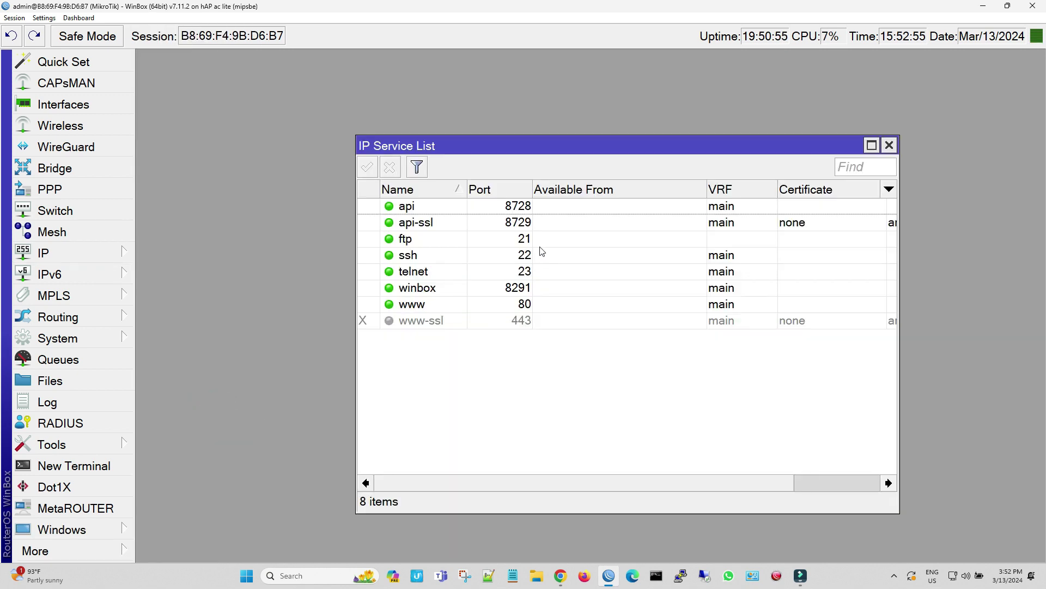
pyautogui.click(549, 207)
pyautogui.keyDown('shift'); pyautogui.click(543, 225); pyautogui.keyUp('shift')
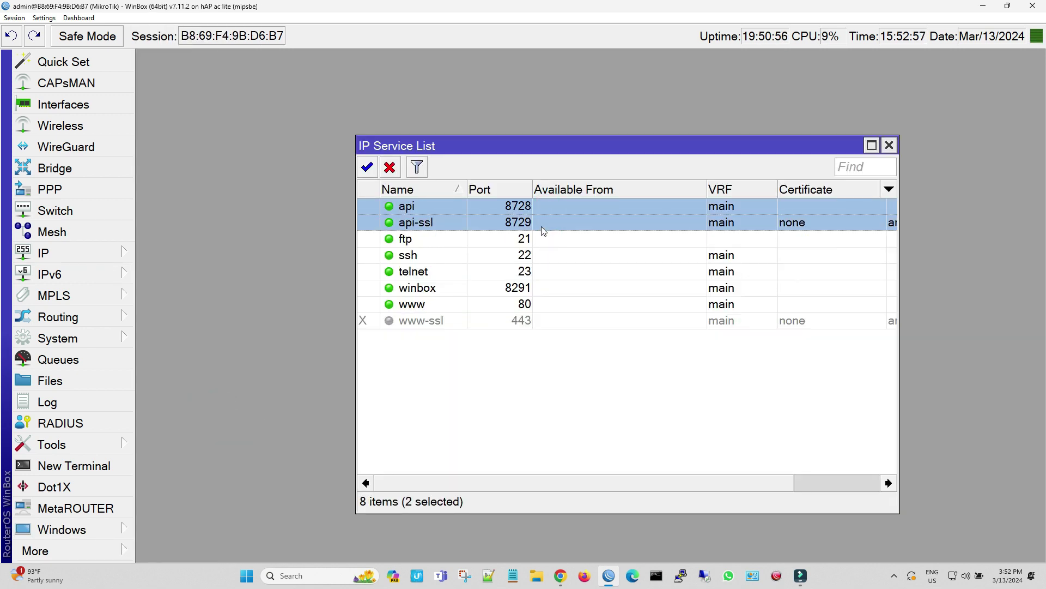
pyautogui.keyDown('shift'); pyautogui.click(544, 239); pyautogui.keyUp('shift')
pyautogui.keyDown('ctrl'); pyautogui.click(543, 270); pyautogui.keyUp('ctrl')
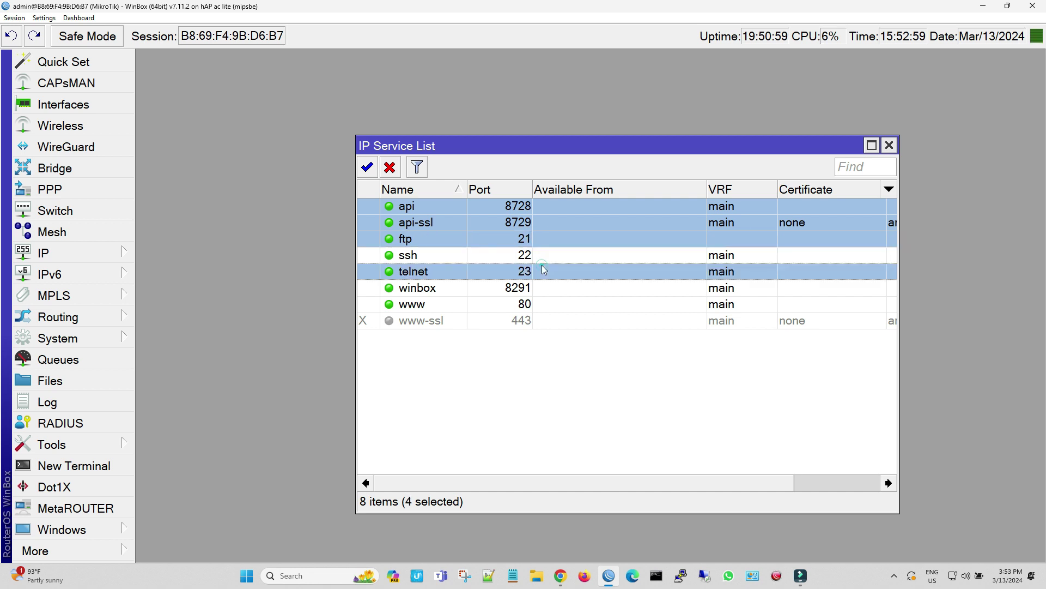
pyautogui.keyDown('ctrl'); pyautogui.click(545, 304); pyautogui.keyUp('ctrl')
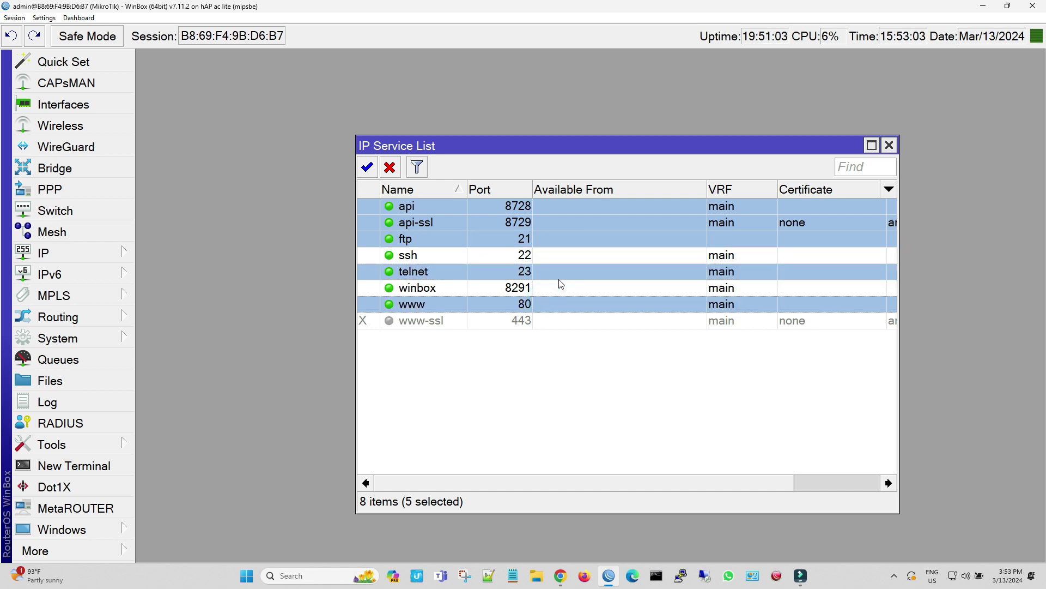
# Check the DHCP leases for the laptop's address 192.168.0.254
pyautogui.click(84, 252)
pyautogui.click(190, 125)
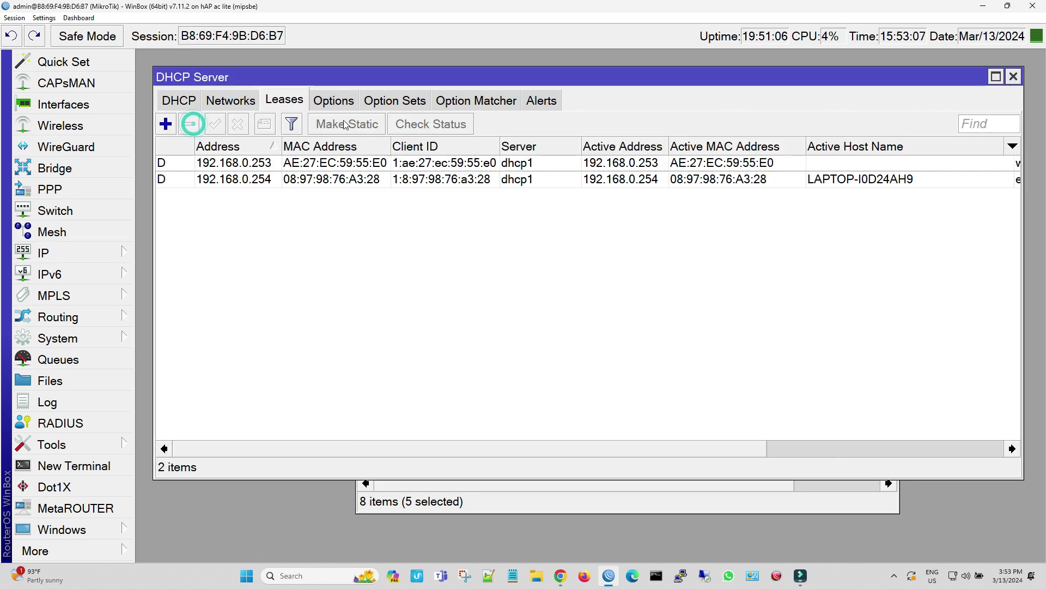
pyautogui.click(926, 179)
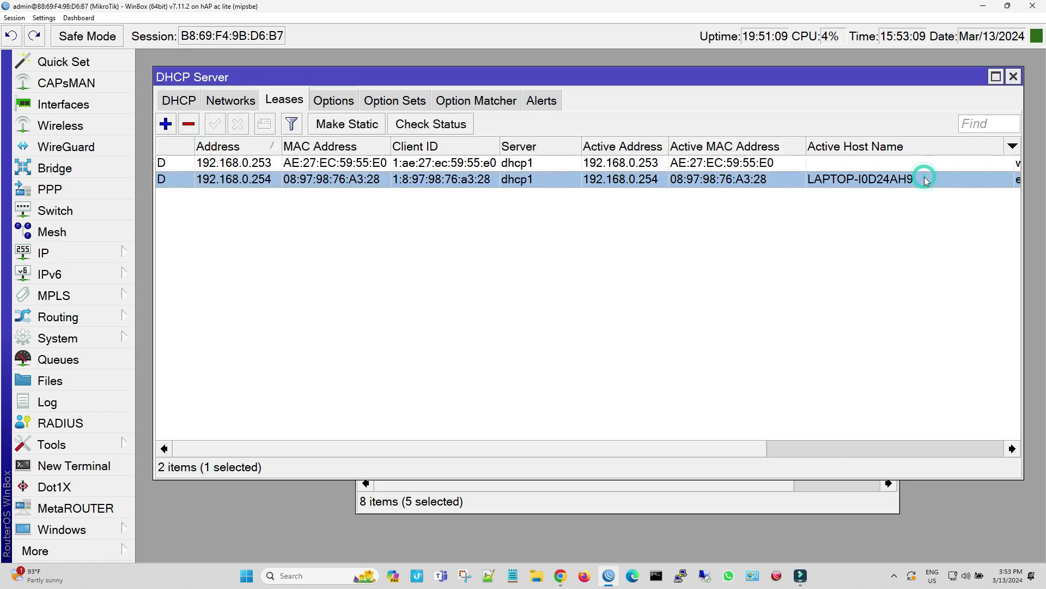
pyautogui.click(1014, 79)
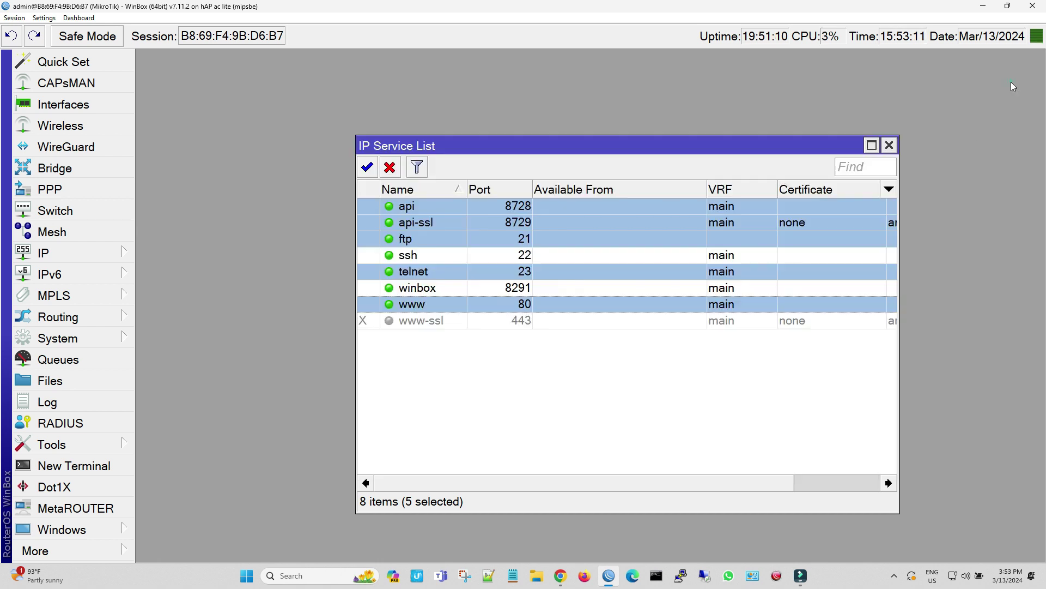
# Restrict the winbox service to Available From 192.168.0.254
pyautogui.doubleClick(600, 289)
pyautogui.click(715, 176)
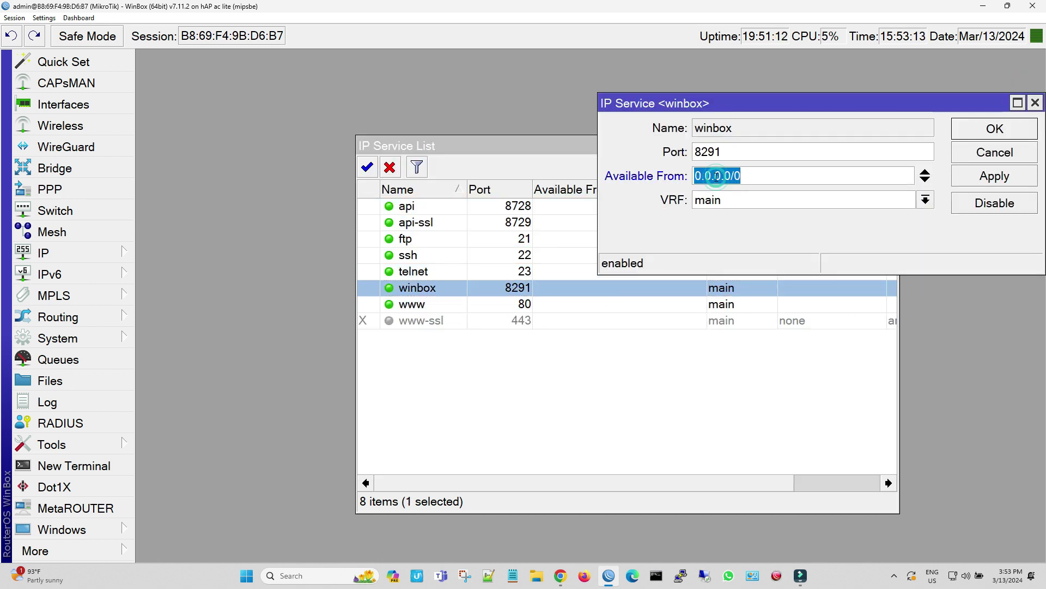
pyautogui.write('192.168.0.254')
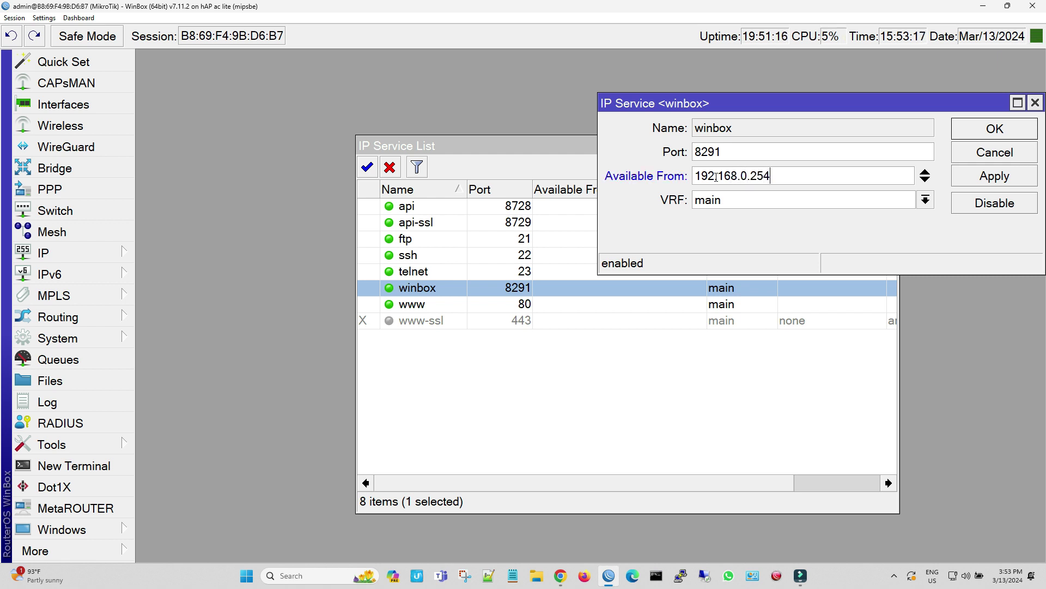
pyautogui.doubleClick(785, 180)
pyautogui.rightClick(742, 179)
pyautogui.click(747, 194)
pyautogui.click(992, 176)
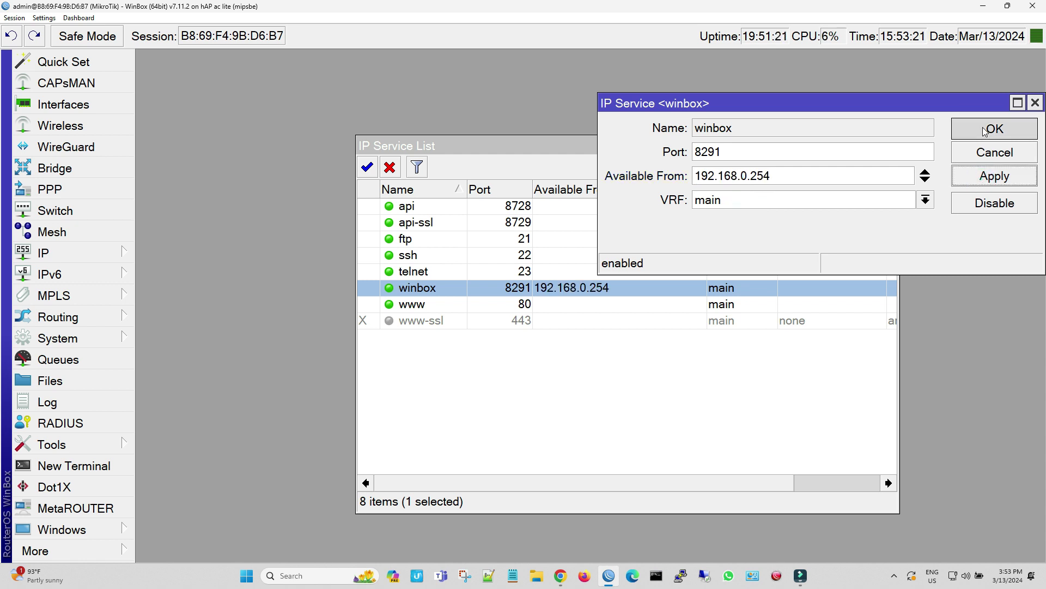
pyautogui.click(983, 129)
# Restrict the ssh service to Available From 192.168.0.254
pyautogui.doubleClick(591, 256)
pyautogui.doubleClick(741, 177)
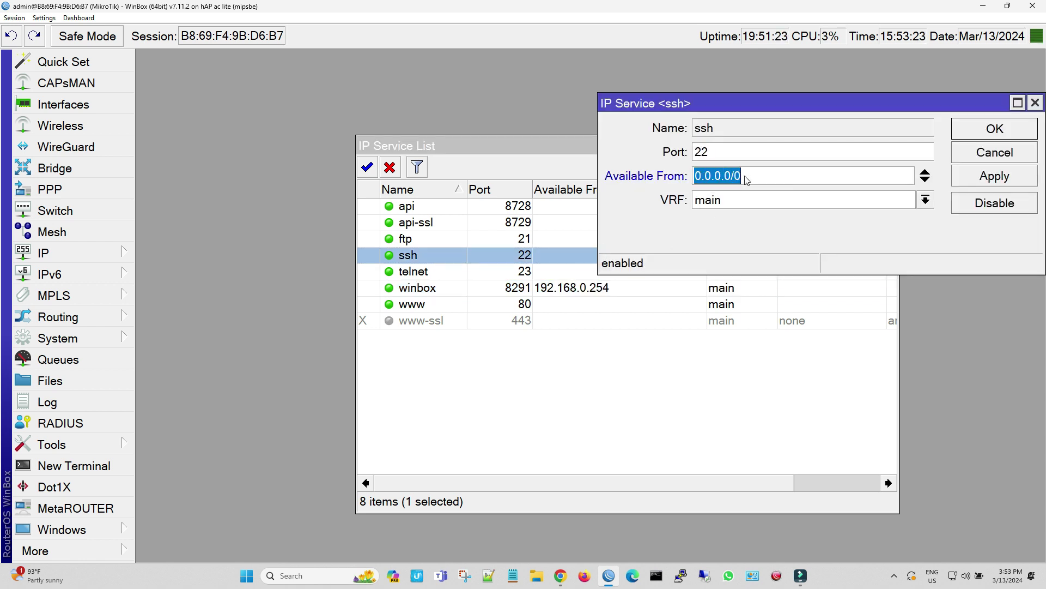
pyautogui.rightClick(766, 180)
pyautogui.click(785, 206)
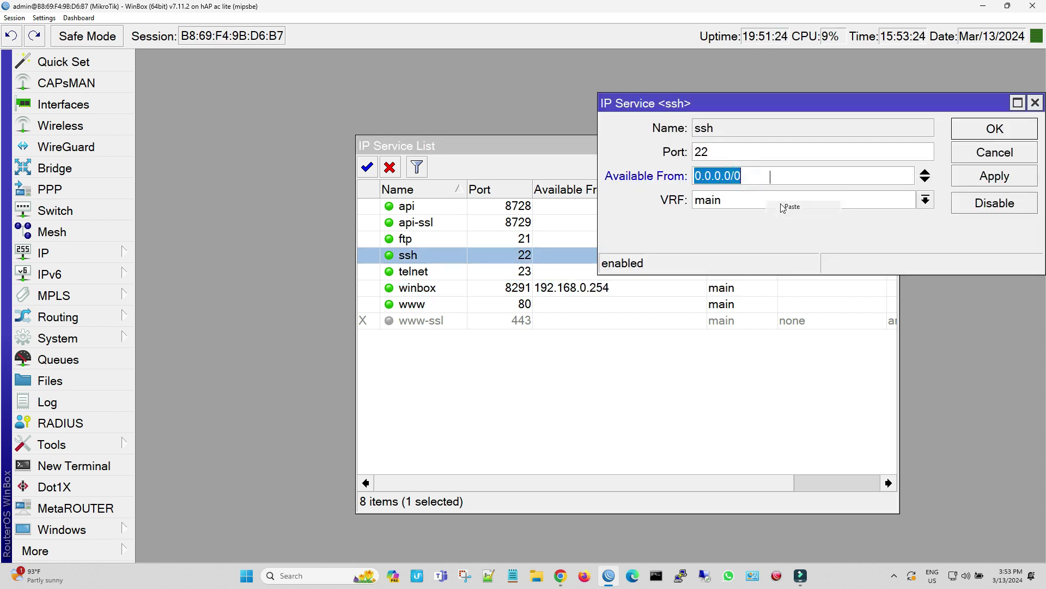
pyautogui.click(978, 177)
pyautogui.click(994, 129)
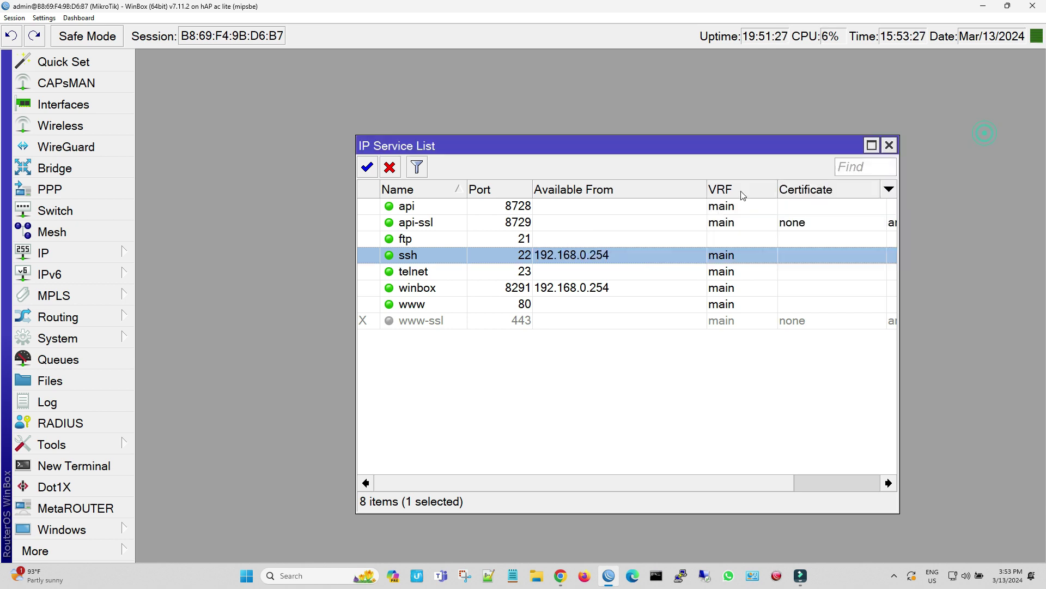
# Disable the api, api-ssl, ftp, telnet and www services
pyautogui.click(618, 207)
pyautogui.keyDown('ctrl'); pyautogui.click(443, 222); pyautogui.keyUp('ctrl')
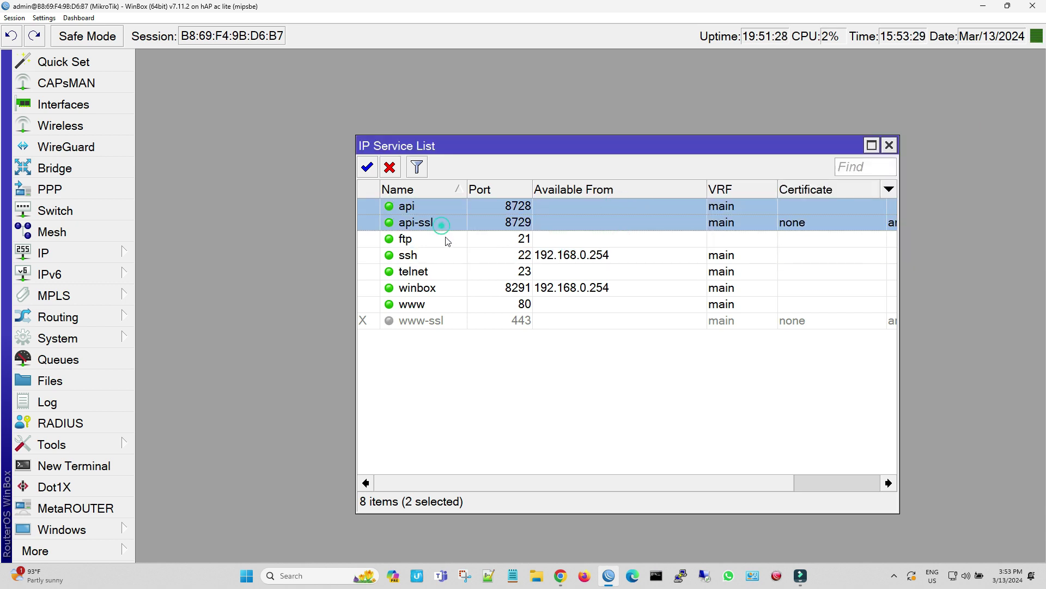
pyautogui.keyDown('ctrl'); pyautogui.click(444, 239); pyautogui.keyUp('ctrl')
pyautogui.keyDown('ctrl'); pyautogui.click(453, 271); pyautogui.keyUp('ctrl')
pyautogui.keyDown('ctrl'); pyautogui.click(452, 304); pyautogui.keyUp('ctrl')
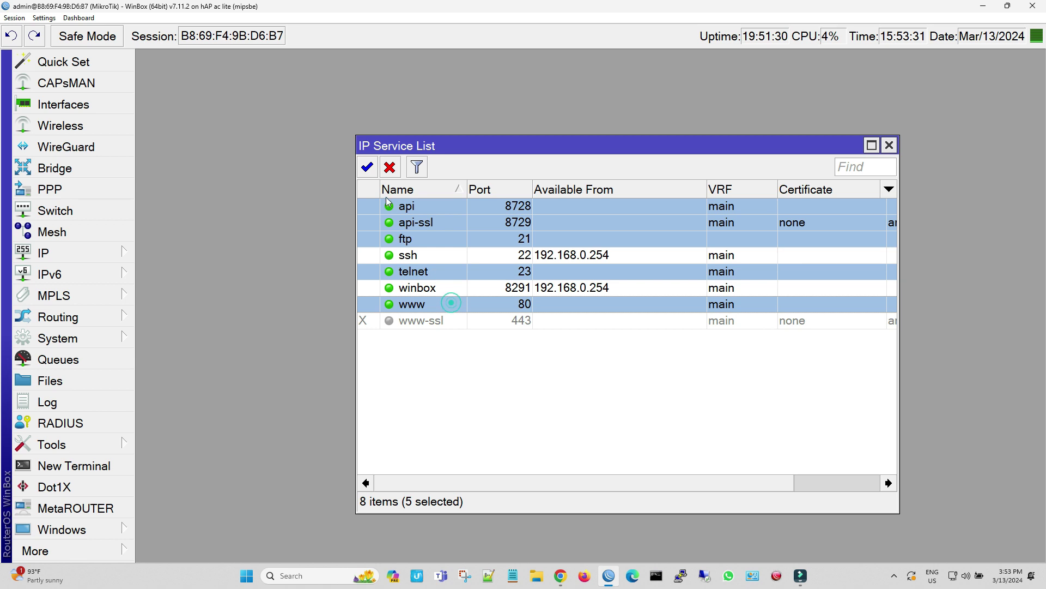
pyautogui.click(390, 169)
pyautogui.click(509, 376)
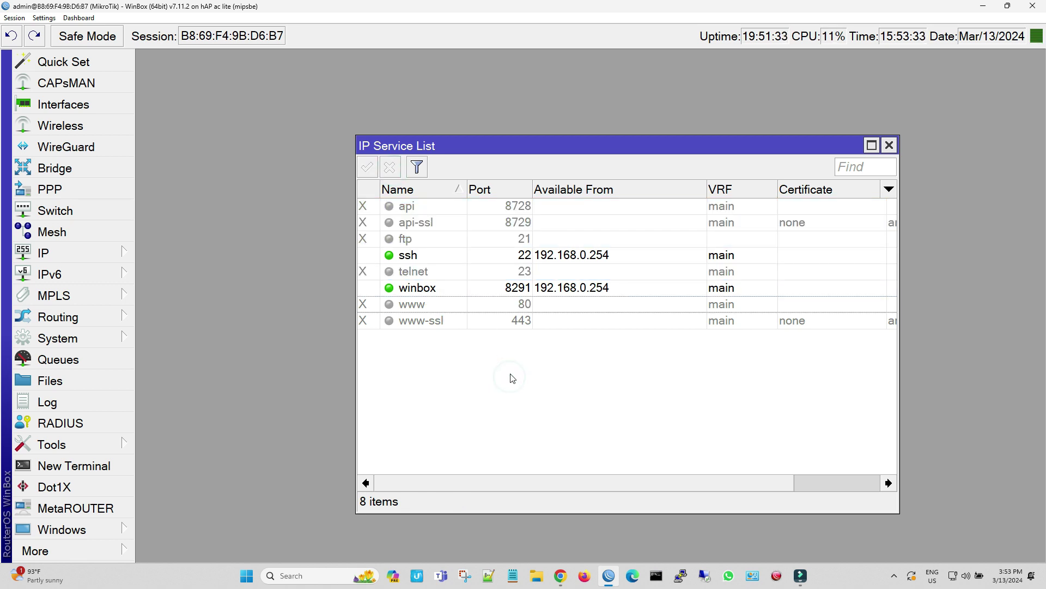
pyautogui.click(510, 376)
# Change the System Identity from MikroTik to Muffin MT and apply
pyautogui.click(86, 341)
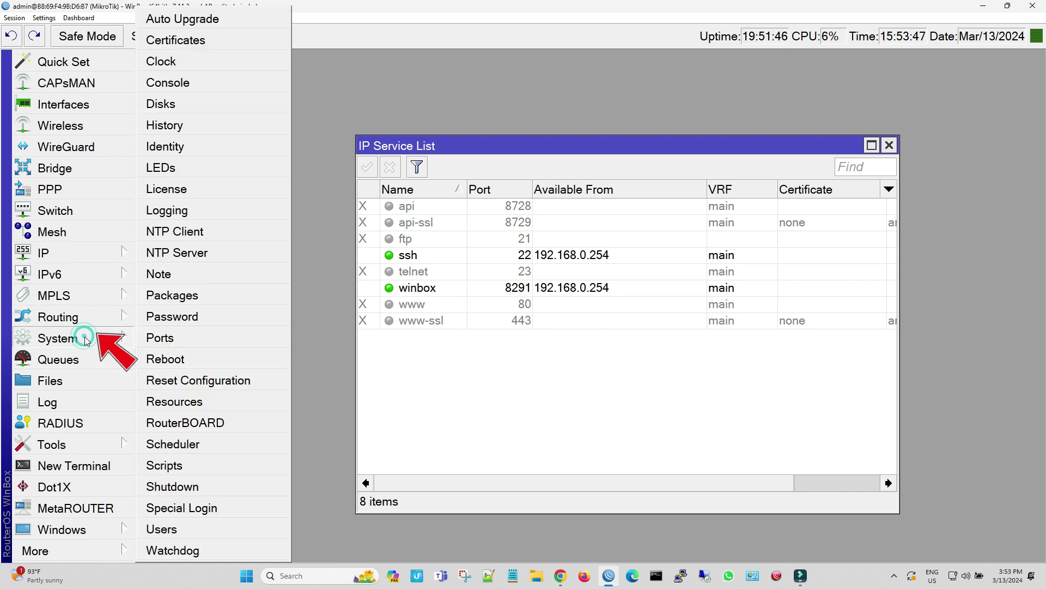
pyautogui.click(212, 154)
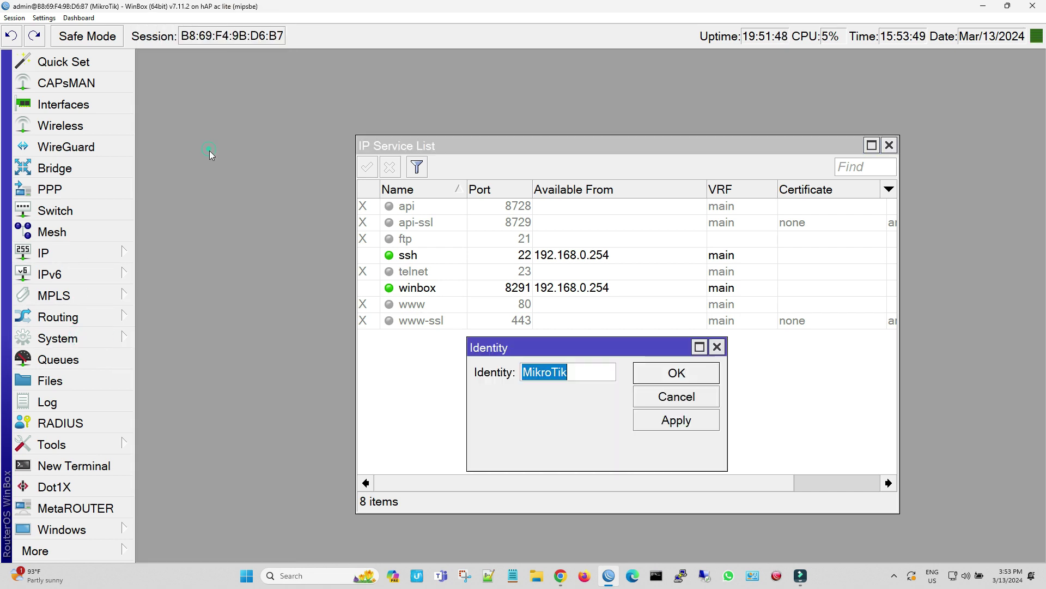
pyautogui.press('BackSpace')
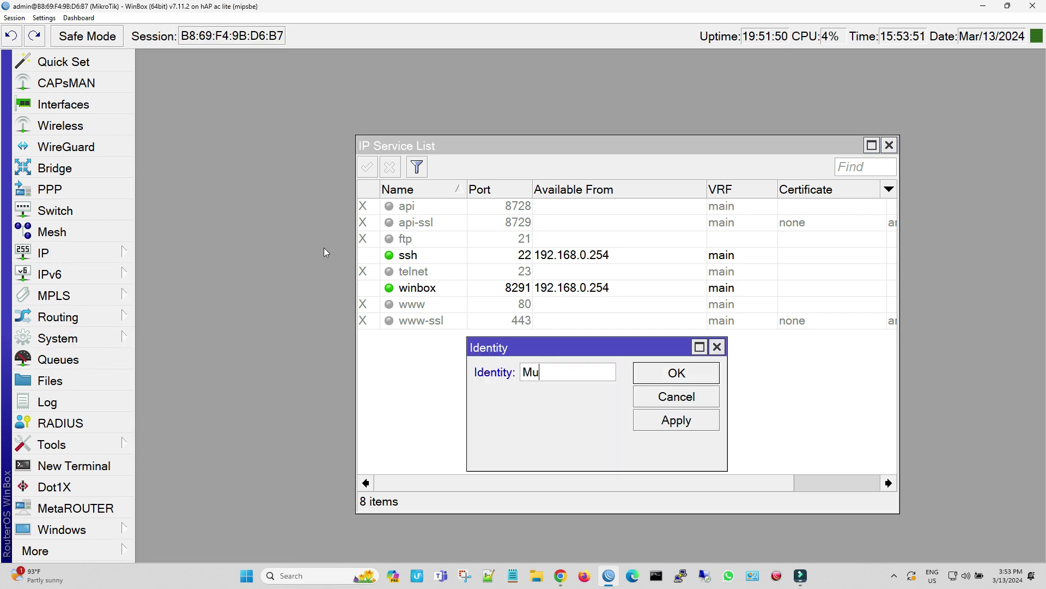
pyautogui.write('Muffin MT')
pyautogui.click(646, 421)
pyautogui.click(652, 381)
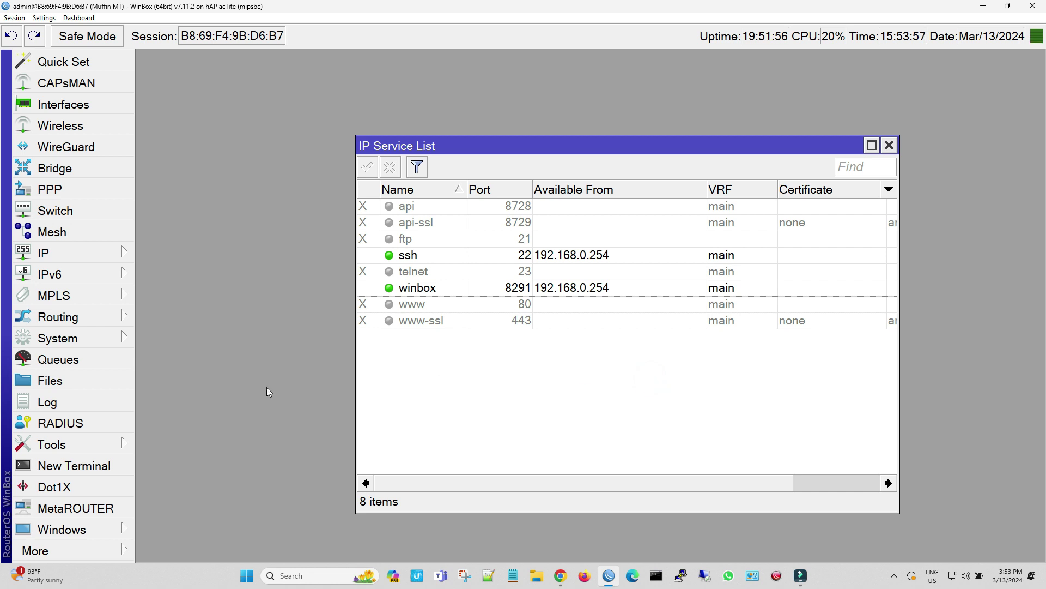
# Start a new router user assigned to the full group
pyautogui.click(71, 338)
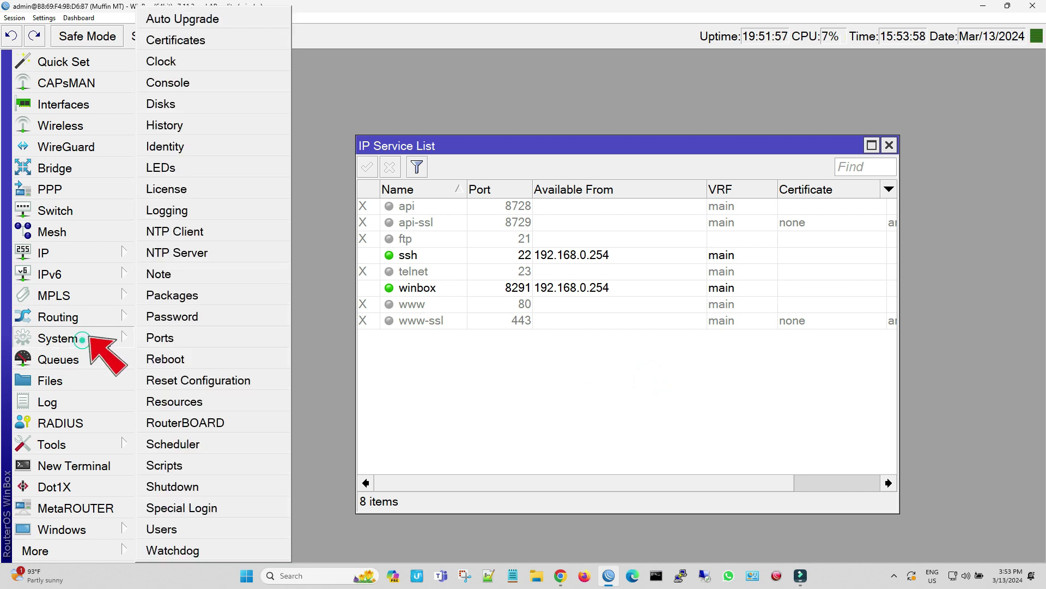
pyautogui.click(183, 533)
pyautogui.click(282, 105)
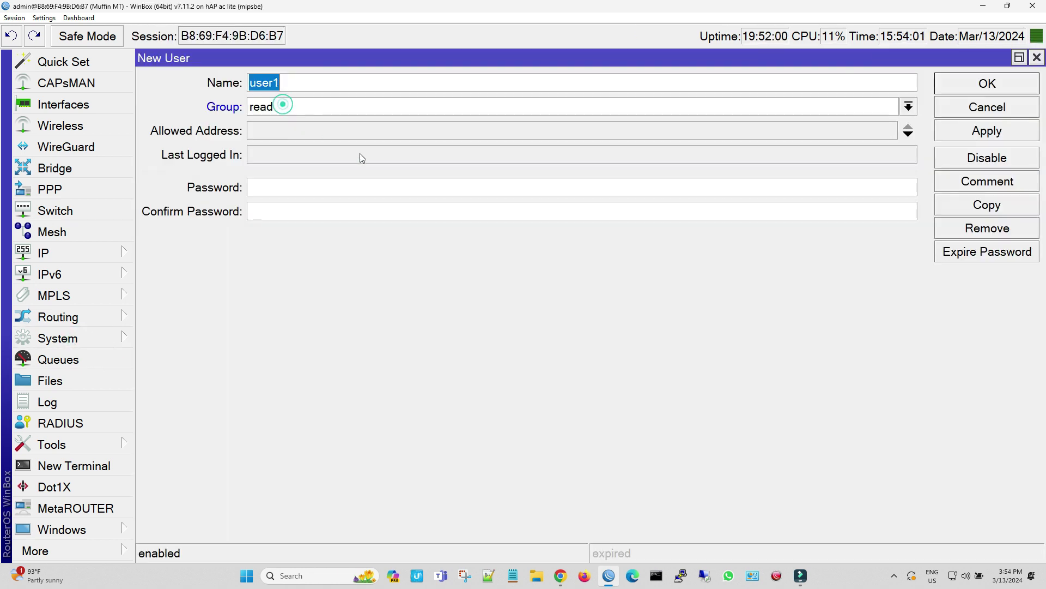
pyautogui.click(308, 106)
pyautogui.click(309, 122)
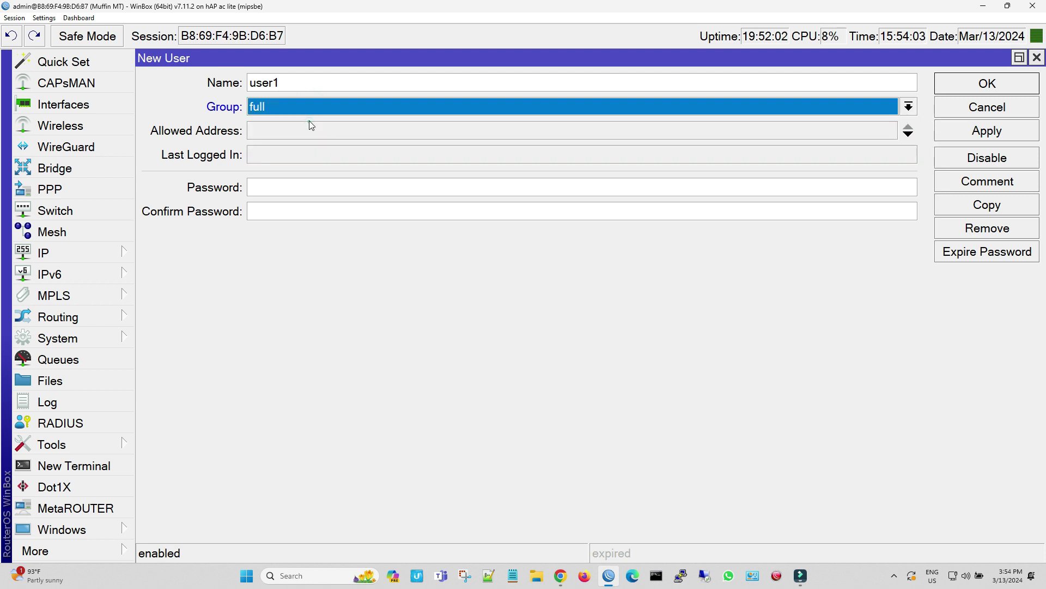
# Give the new user a name and password, create it, and close the User List
pyautogui.doubleClick(299, 82)
pyautogui.press('BackSpace')
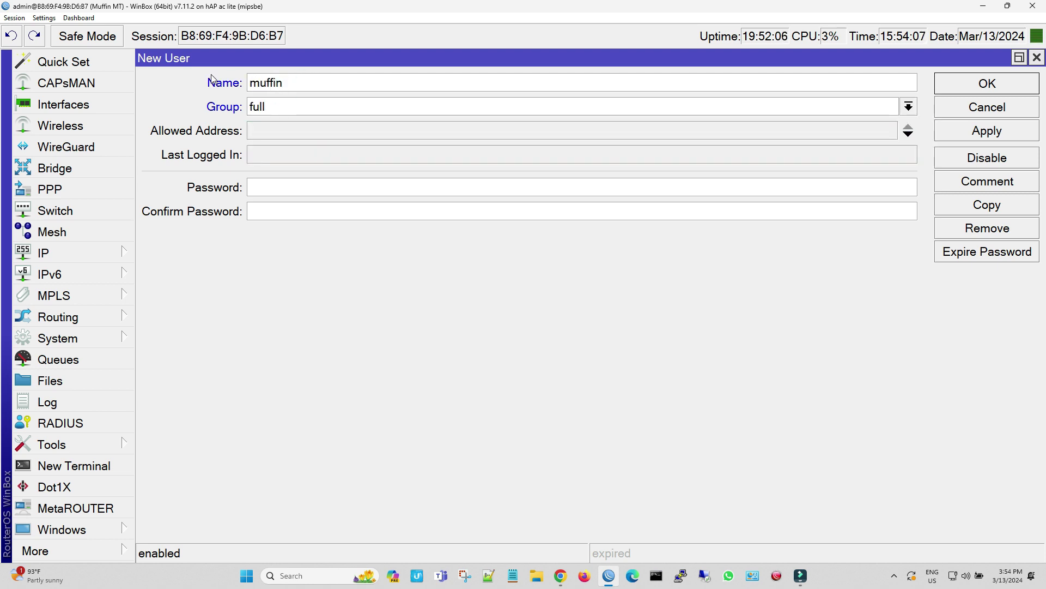
pyautogui.press('Tab')
pyautogui.press('Tab')
pyautogui.press('Tab')
pyautogui.write('*')
pyautogui.click(968, 132)
pyautogui.click(981, 87)
pyautogui.click(902, 61)
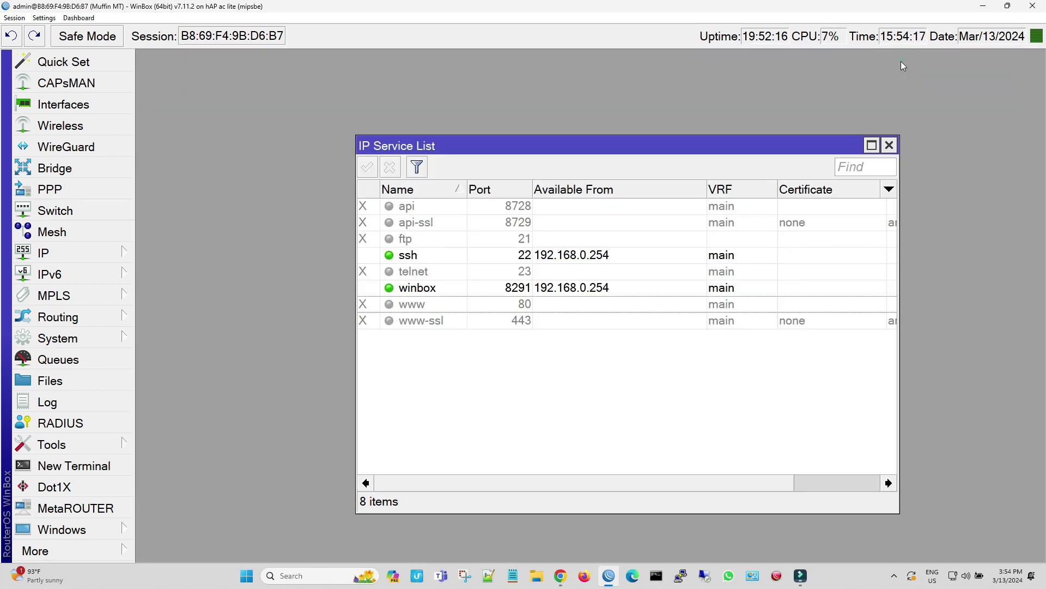
# Close the session and log back into the router as the new user
pyautogui.click(889, 145)
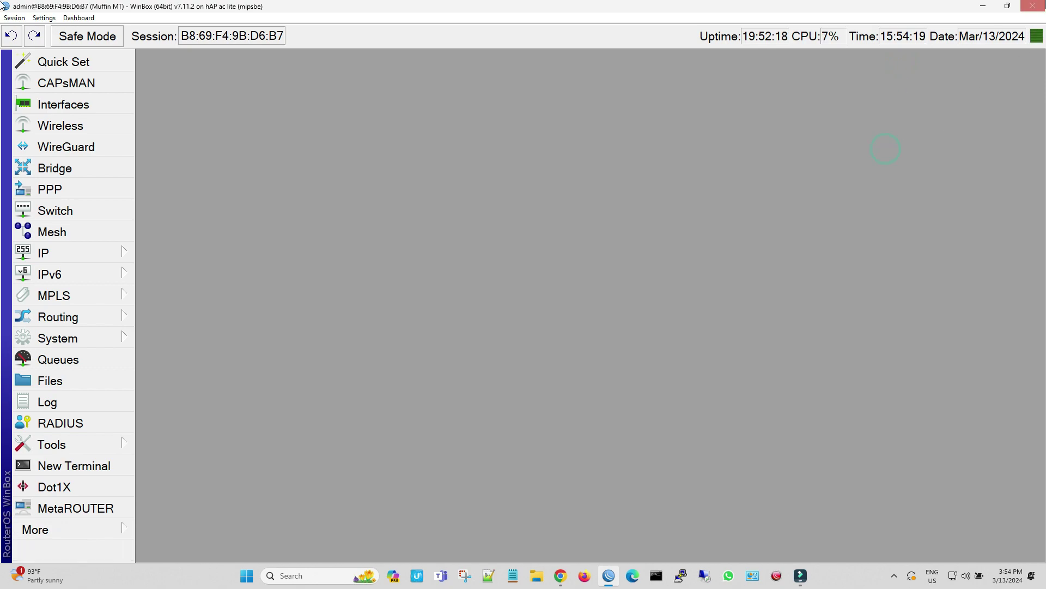
pyautogui.click(1032, 6)
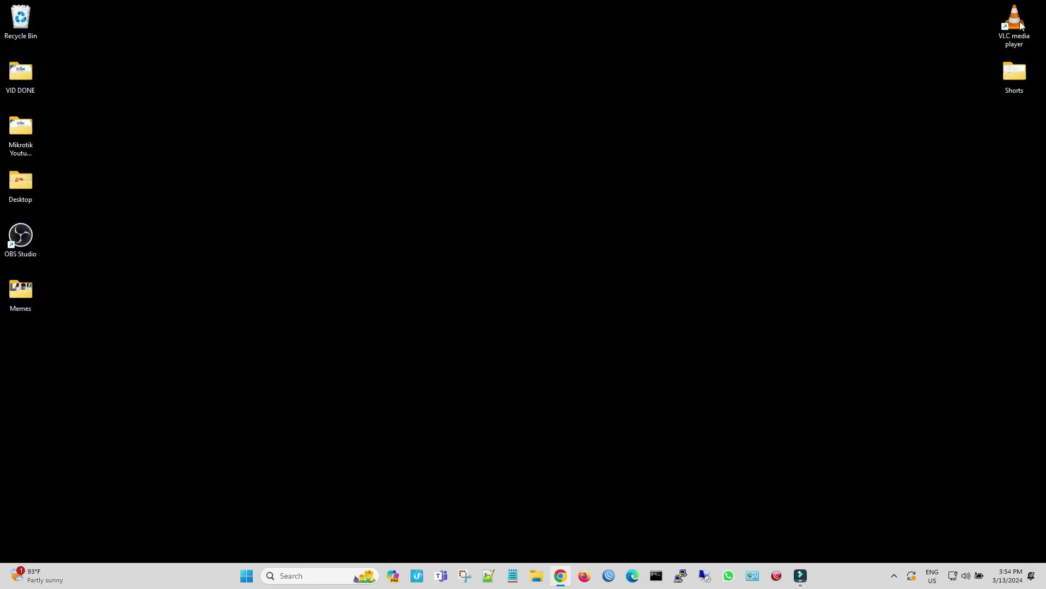
pyautogui.click(609, 575)
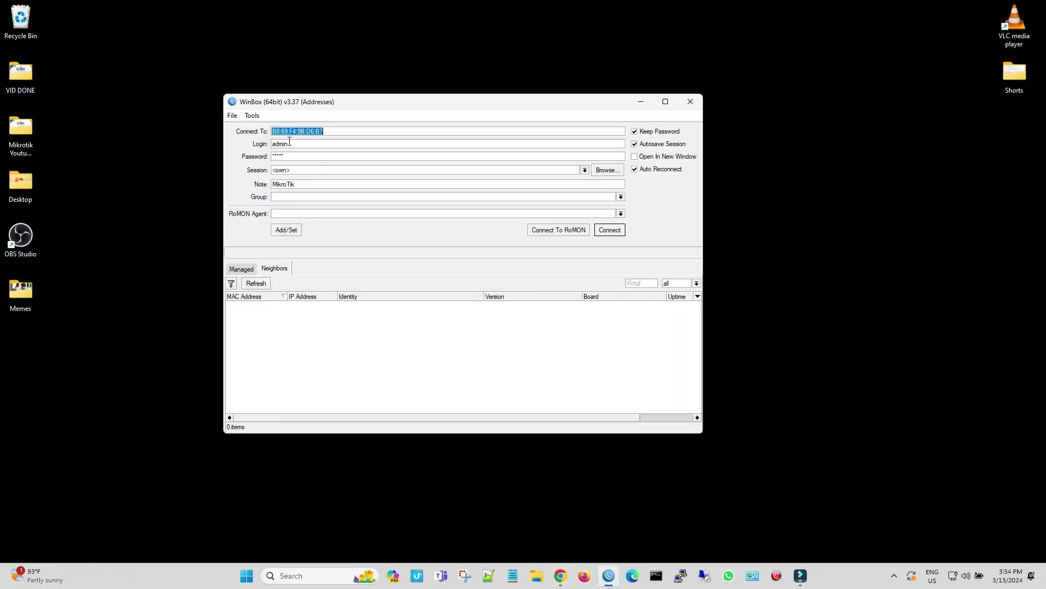
pyautogui.doubleClick(290, 143)
pyautogui.write('muff')
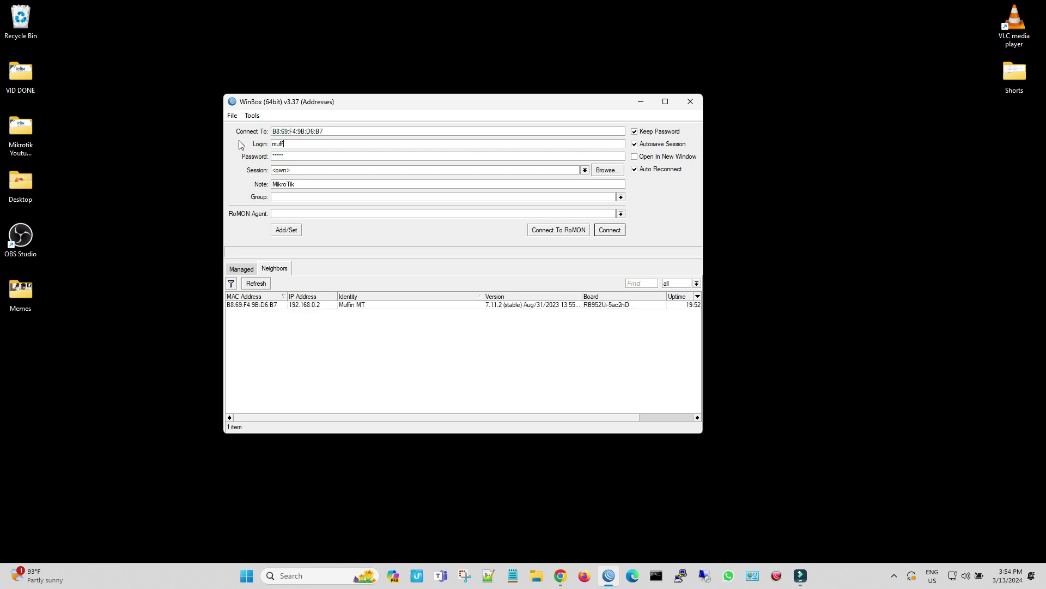
pyautogui.write('******')
pyautogui.click(609, 231)
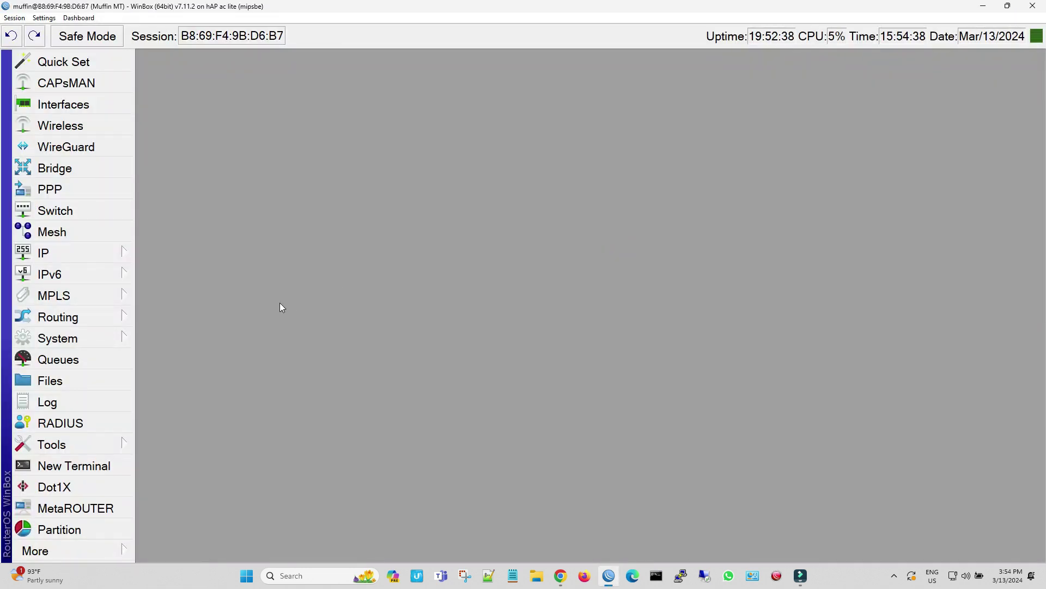
# Remove the default admin user from the user list
pyautogui.click(114, 338)
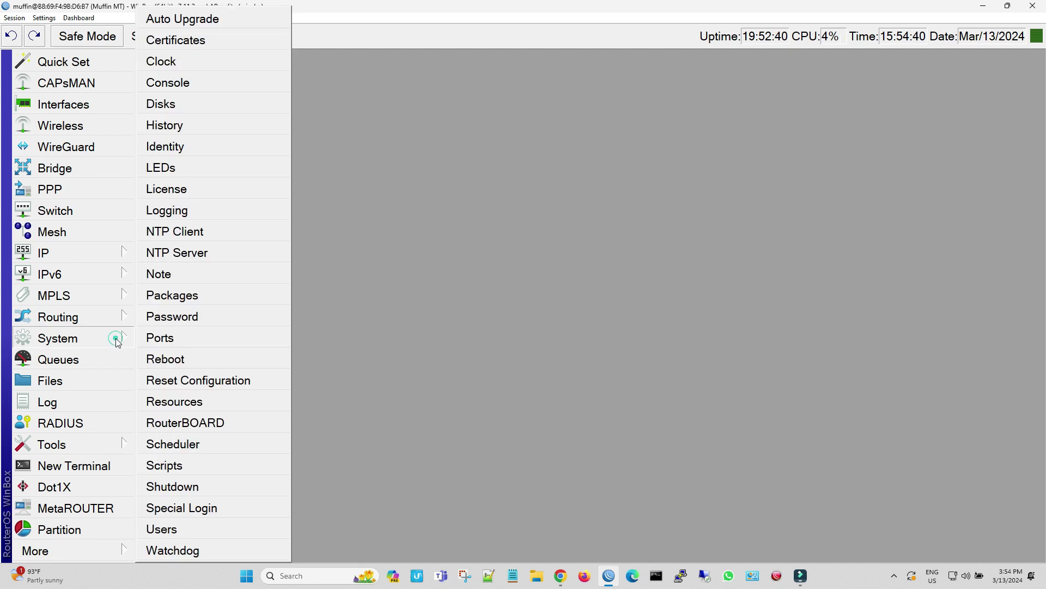
pyautogui.click(216, 522)
pyautogui.click(355, 160)
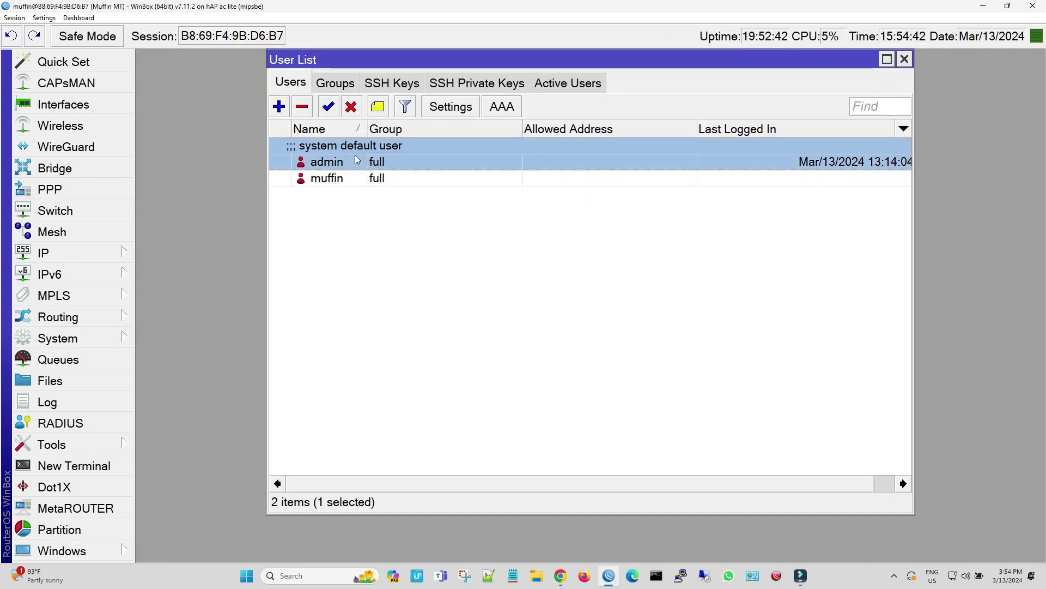
pyautogui.click(303, 106)
pyautogui.click(388, 234)
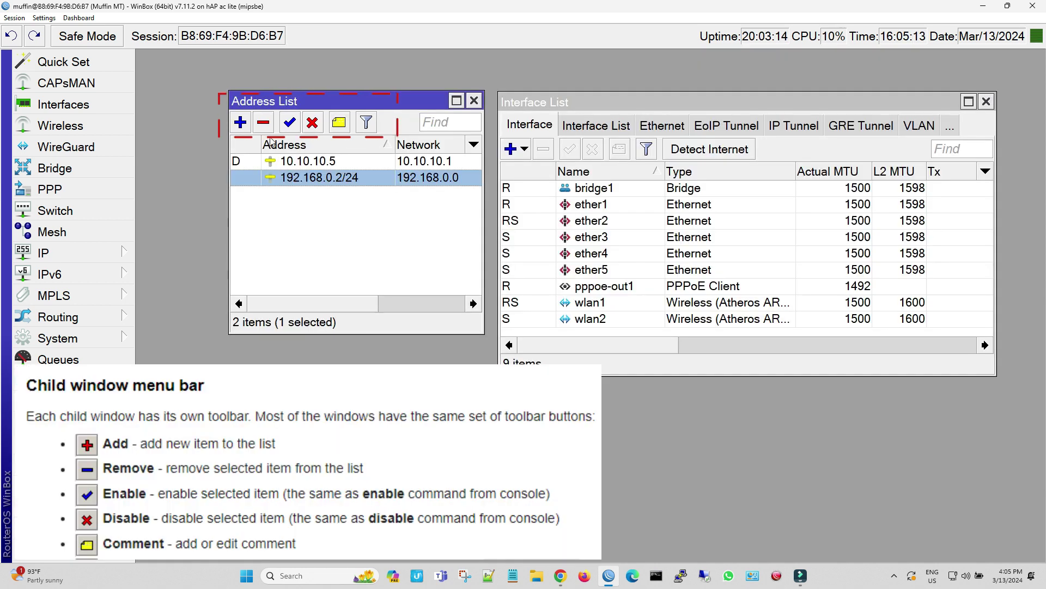
# Add the address 192.168.10.1/24 on interface bridge1
pyautogui.click(241, 122)
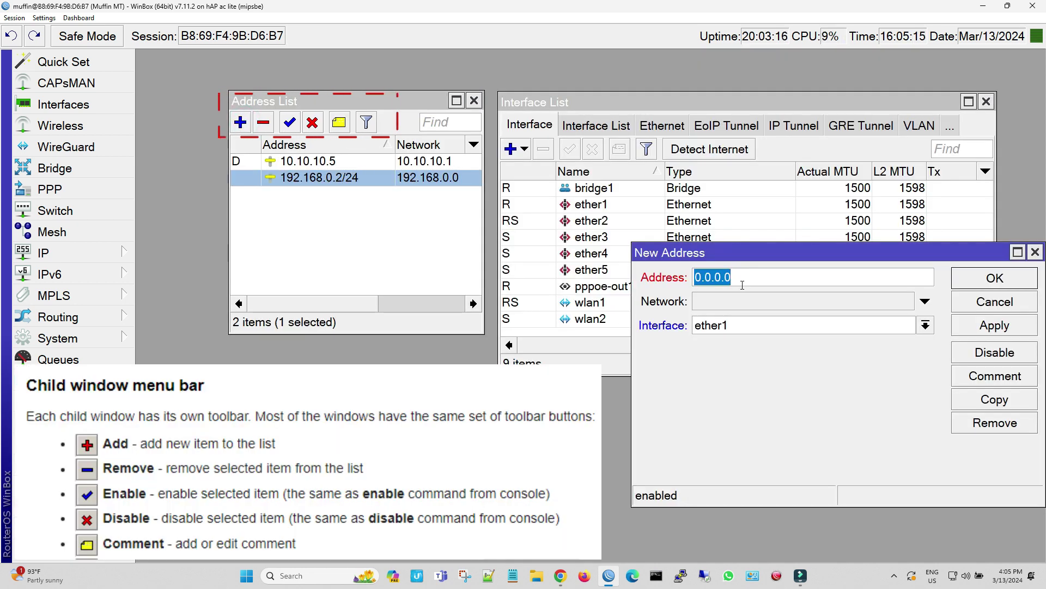
pyautogui.write('192.168.1')
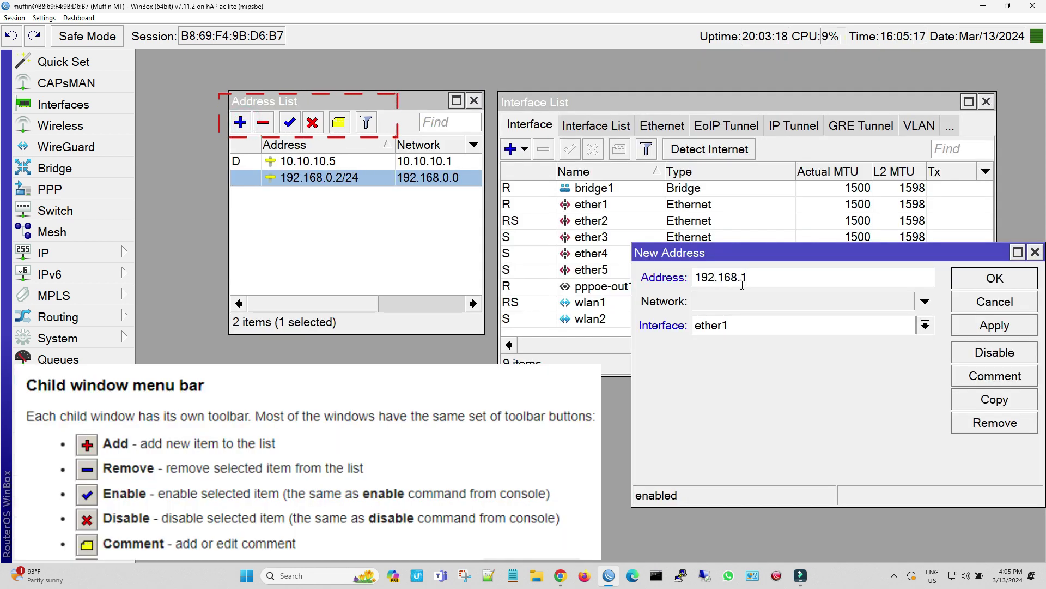
pyautogui.write('0.1/24')
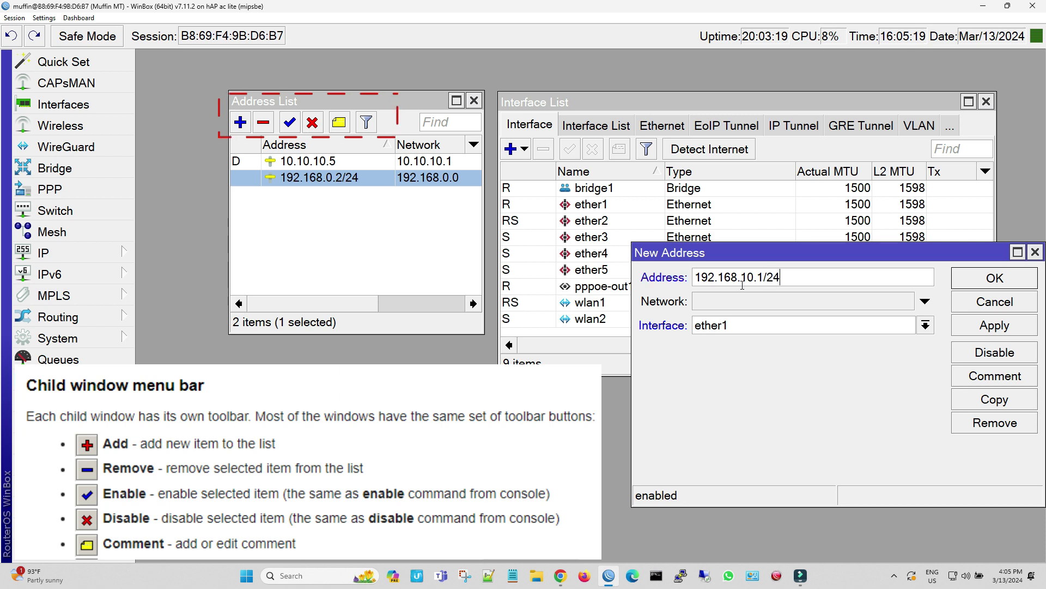
pyautogui.click(716, 322)
pyautogui.click(742, 341)
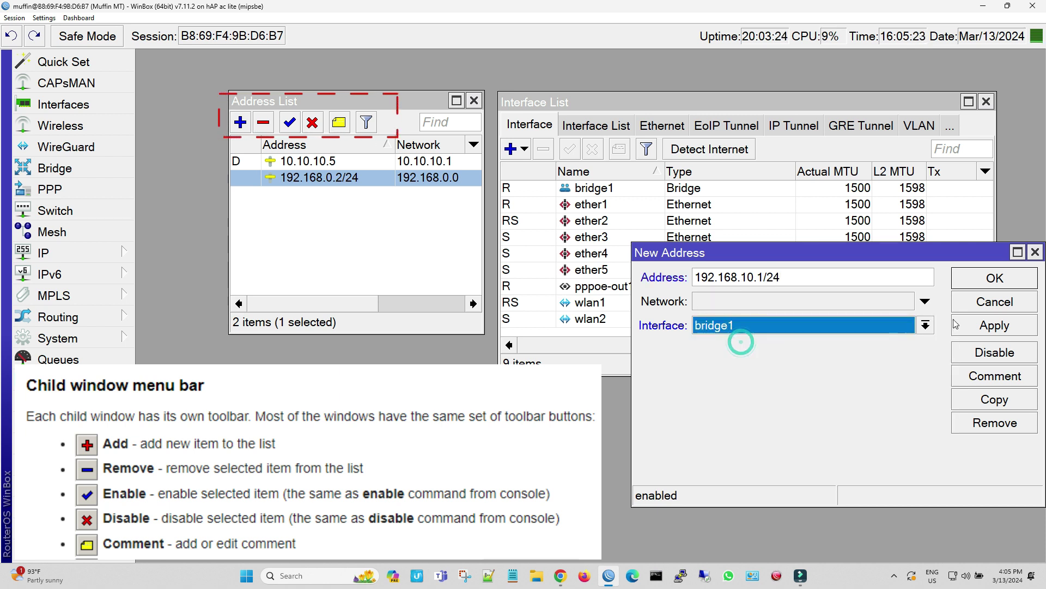
pyautogui.click(975, 325)
pyautogui.click(999, 301)
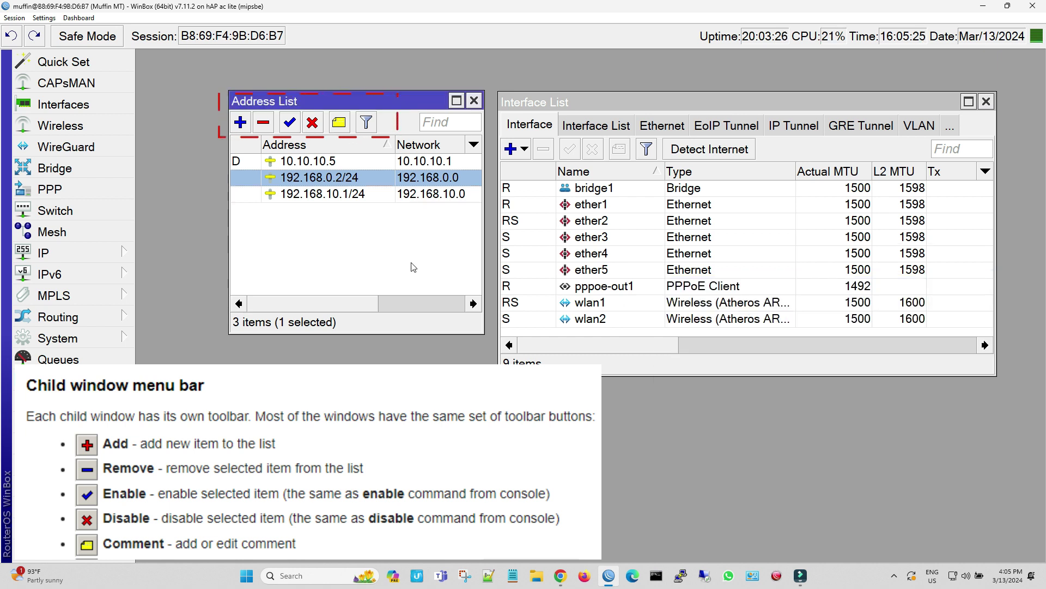
# Disable, re-enable, then remove the 192.168.10.1/24 address
pyautogui.click(362, 196)
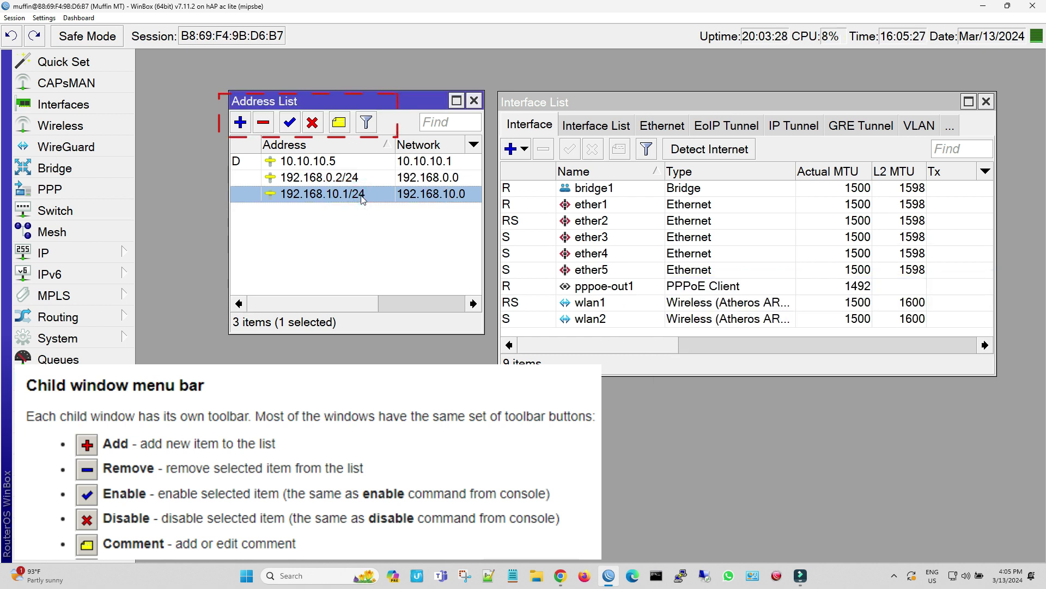
pyautogui.click(312, 125)
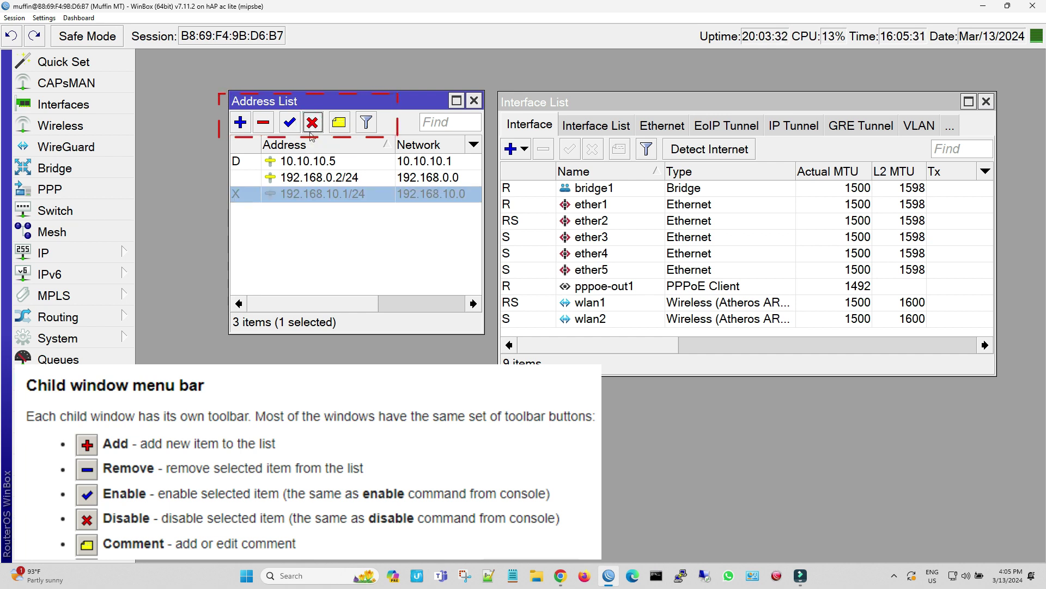
pyautogui.click(290, 123)
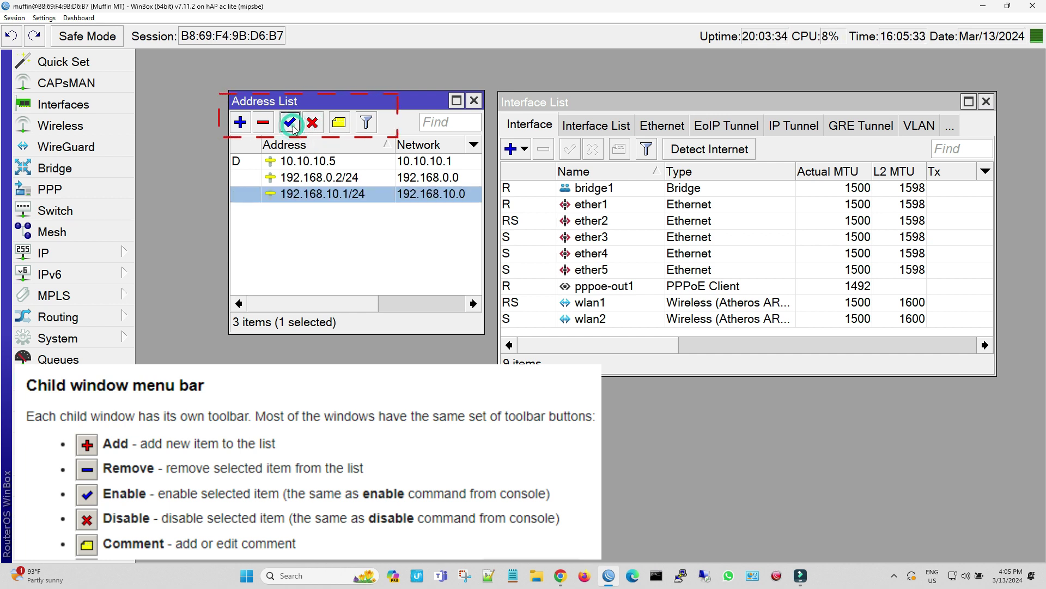
pyautogui.click(265, 123)
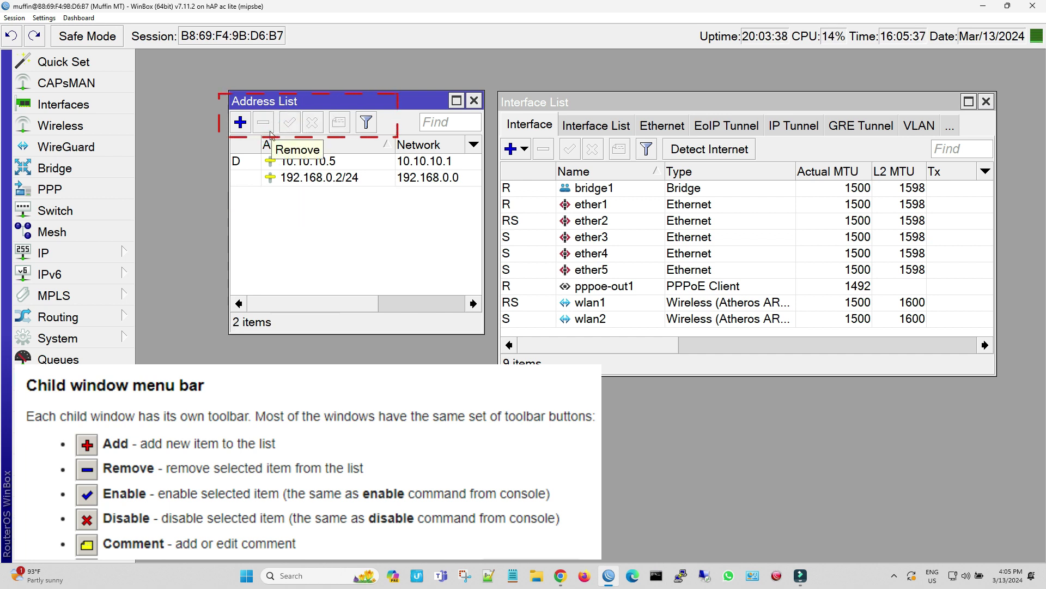
# Comment the 192.168.0.2/24 address as LOCAL LAN
pyautogui.click(296, 177)
pyautogui.click(339, 122)
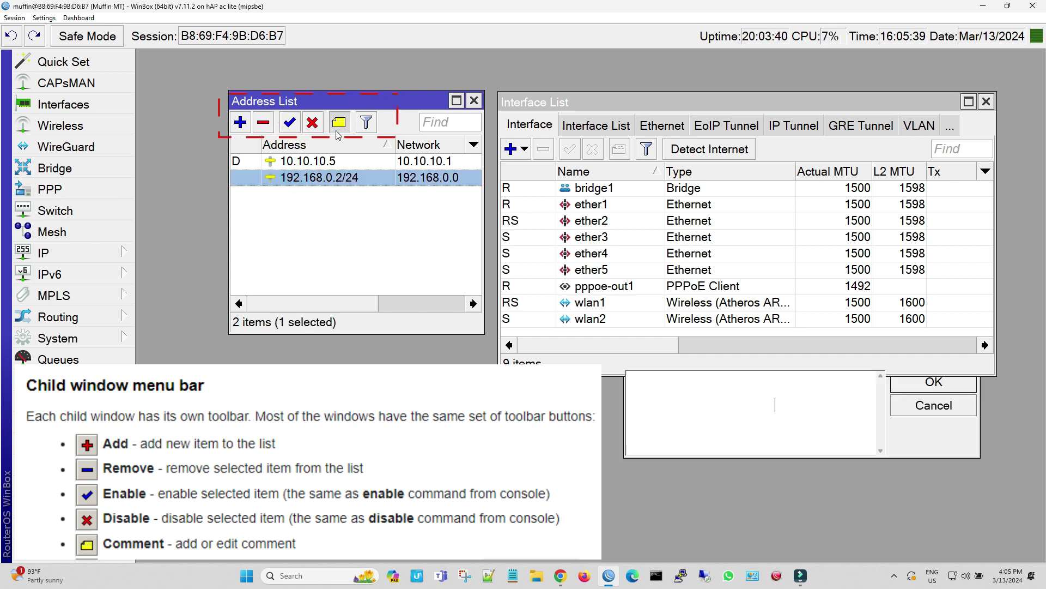
pyautogui.moveTo(653, 359); pyautogui.dragTo(214, 211)
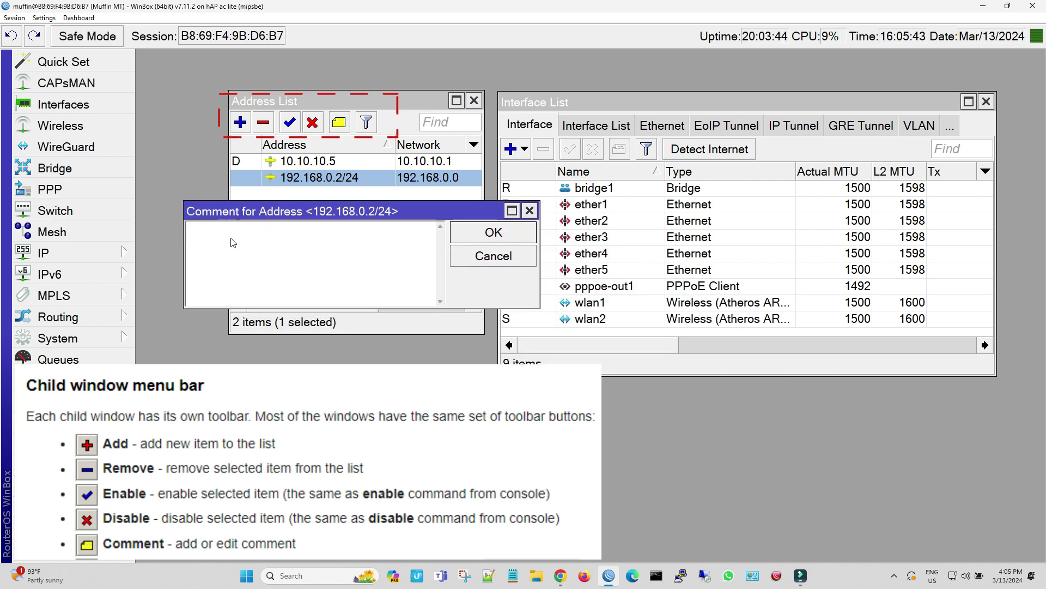
pyautogui.write('LOCAL LAN')
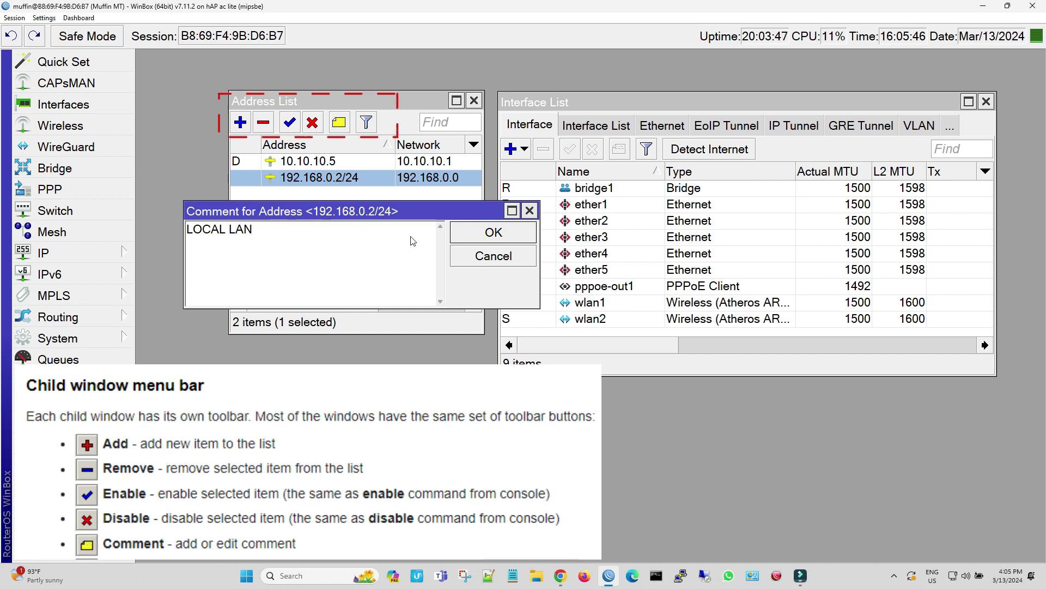
pyautogui.click(463, 233)
pyautogui.click(372, 211)
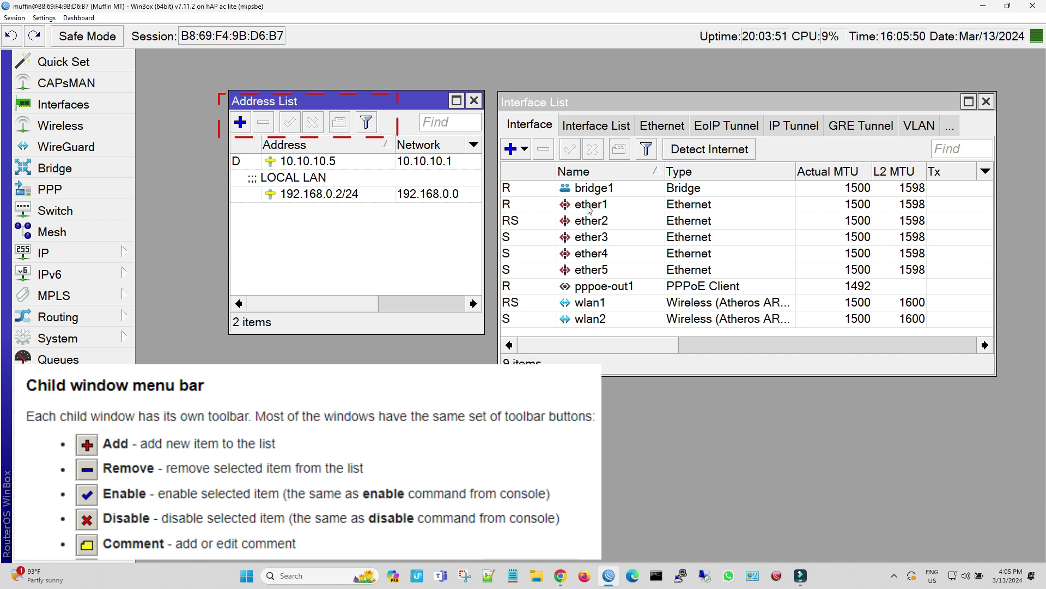
# Comment ether1 as 'WAN' and ether2 as 'PC' in the Interface List
pyautogui.click(589, 207)
pyautogui.click(618, 153)
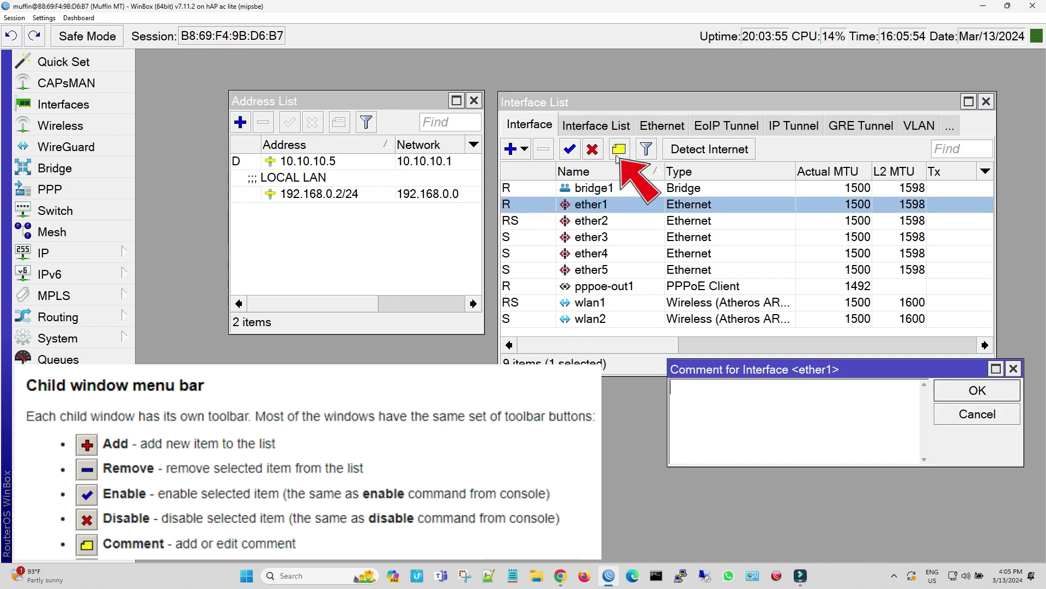
pyautogui.write('WAN')
pyautogui.click(947, 390)
pyautogui.click(621, 237)
pyautogui.click(619, 149)
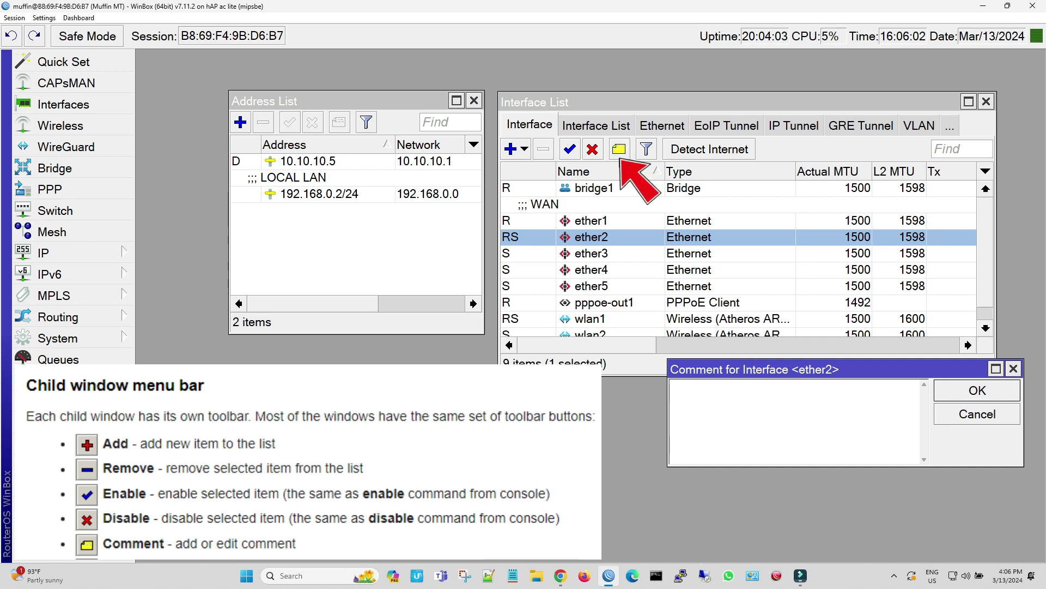
pyautogui.write('PC')
pyautogui.click(998, 393)
# Comment ether3 as 'PS 5' and ether4 as 'DVR'
pyautogui.click(625, 275)
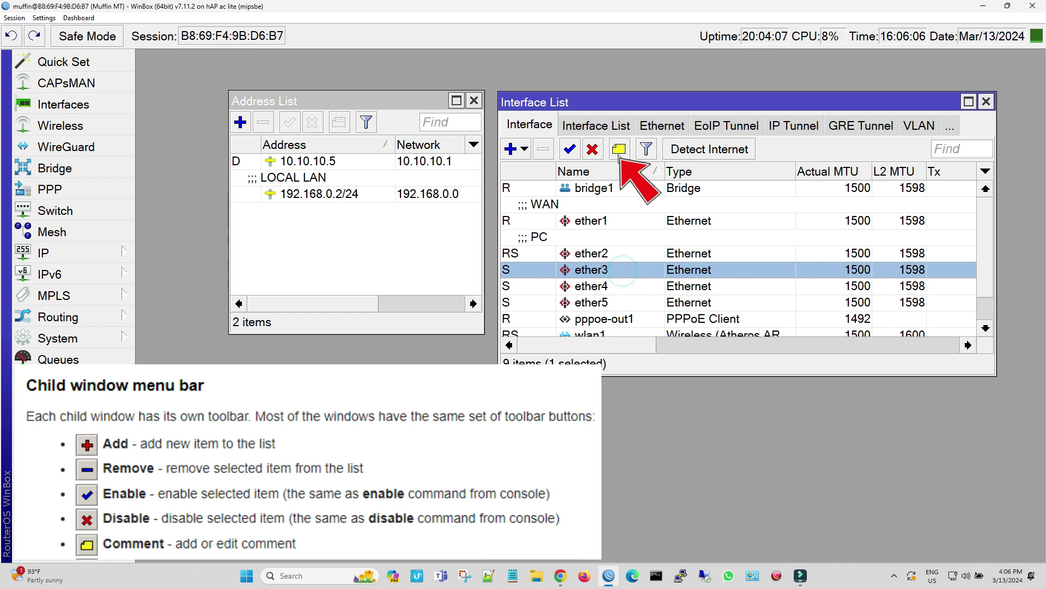
pyautogui.click(619, 149)
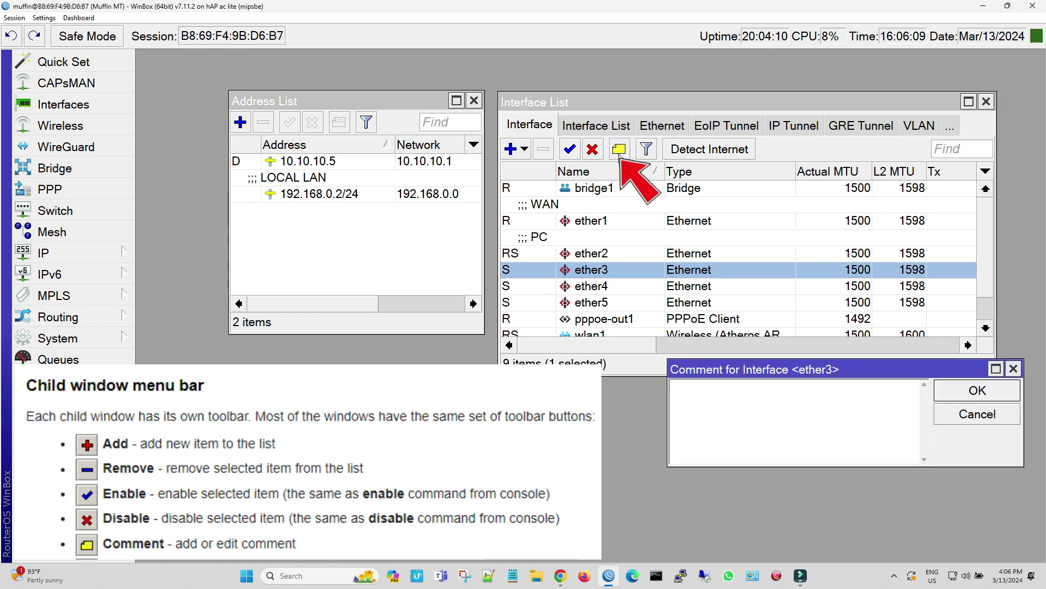
pyautogui.write('PS 5')
pyautogui.click(948, 388)
pyautogui.click(595, 303)
pyautogui.click(619, 149)
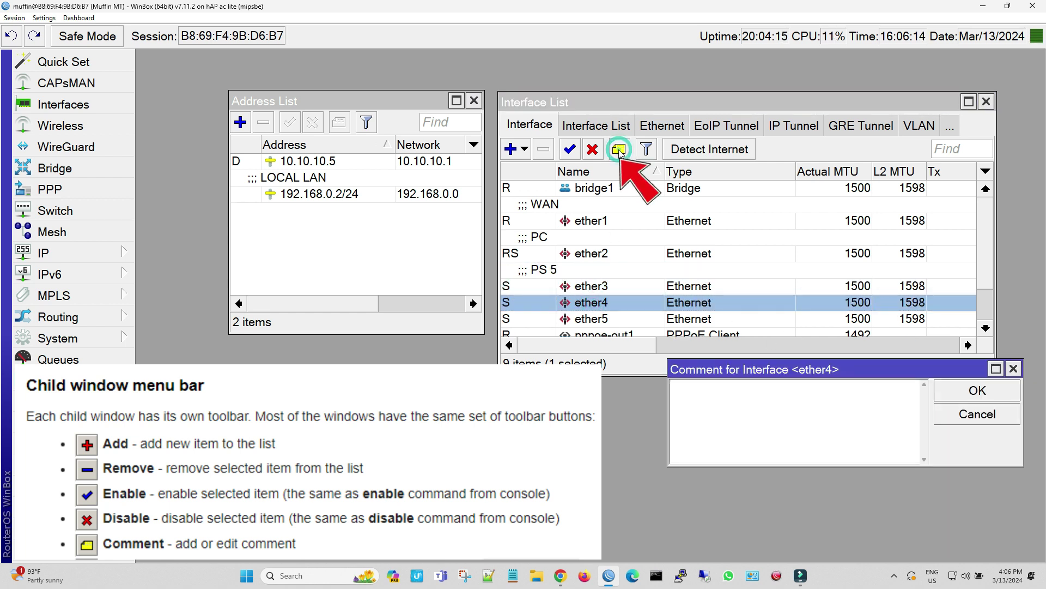
pyautogui.write('DVR')
pyautogui.click(949, 395)
# Comment ether5 as 'MT CAPS' and enlarge the list to show all ports
pyautogui.click(619, 317)
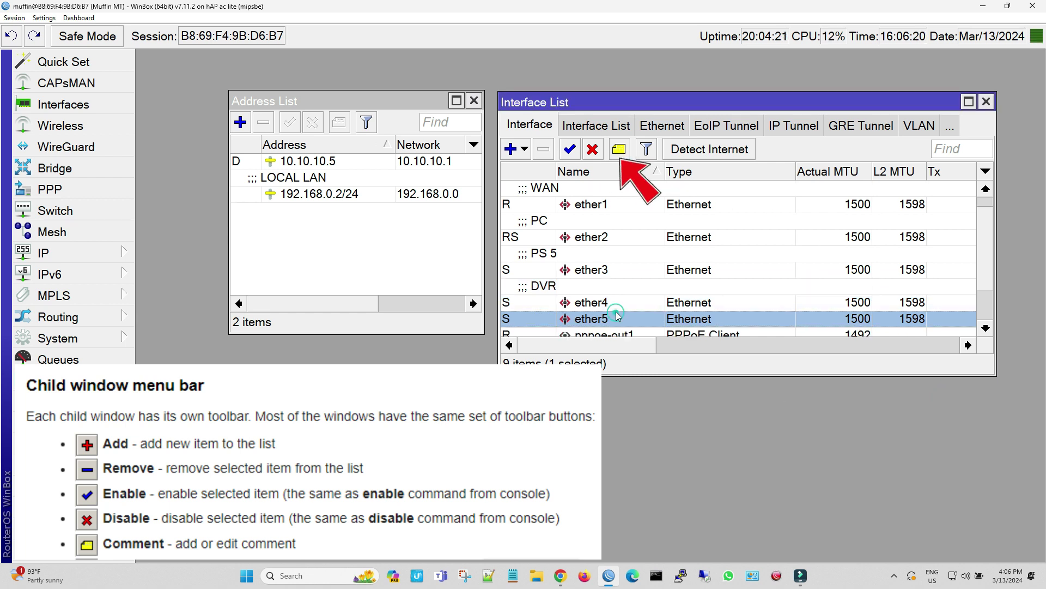
pyautogui.click(619, 150)
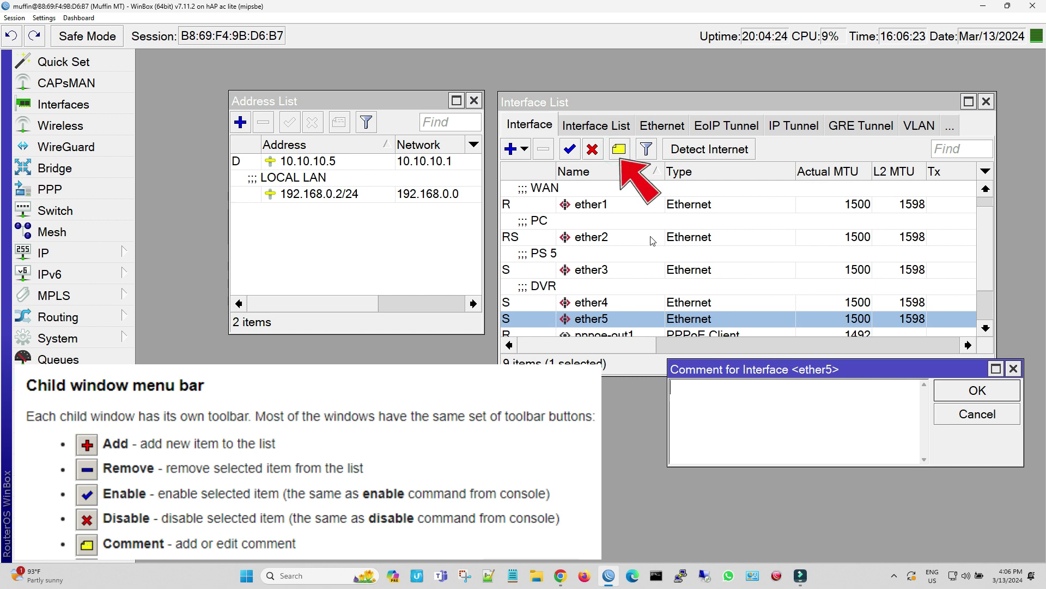
pyautogui.write('MT CAPS')
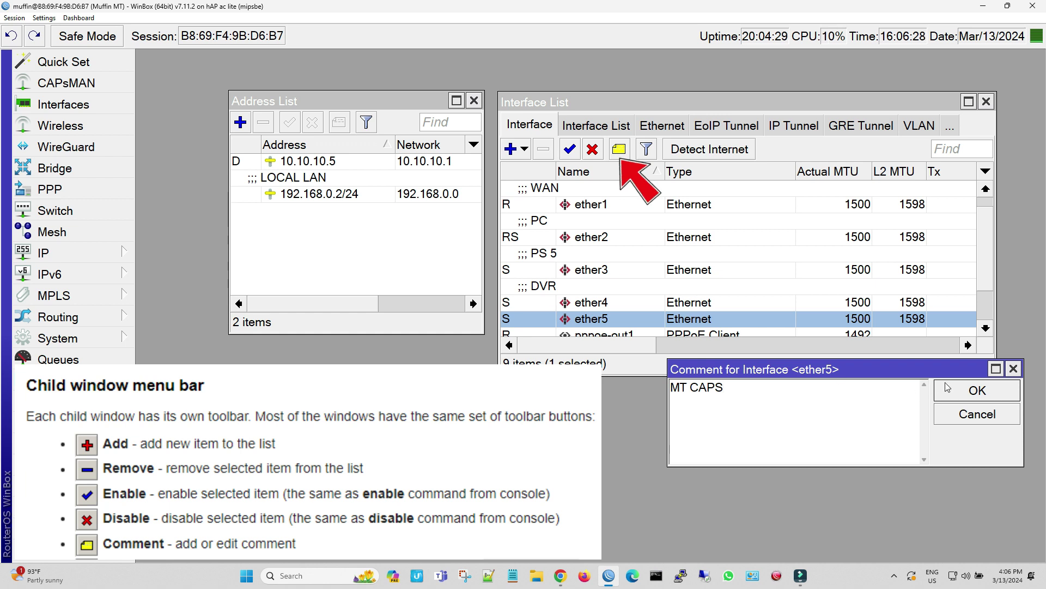
pyautogui.click(951, 388)
pyautogui.moveTo(995, 376); pyautogui.dragTo(1024, 478)
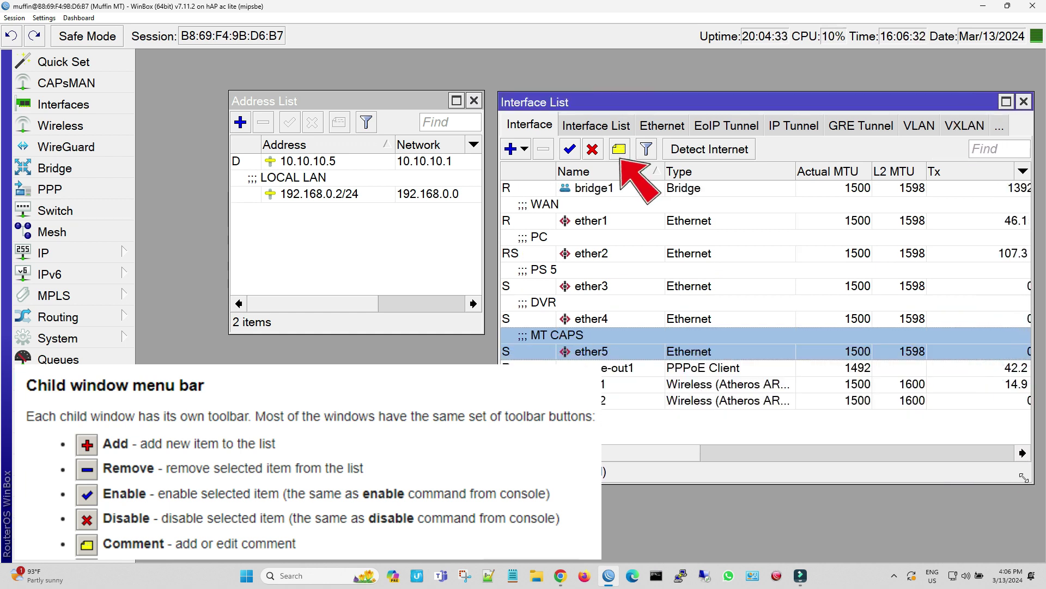